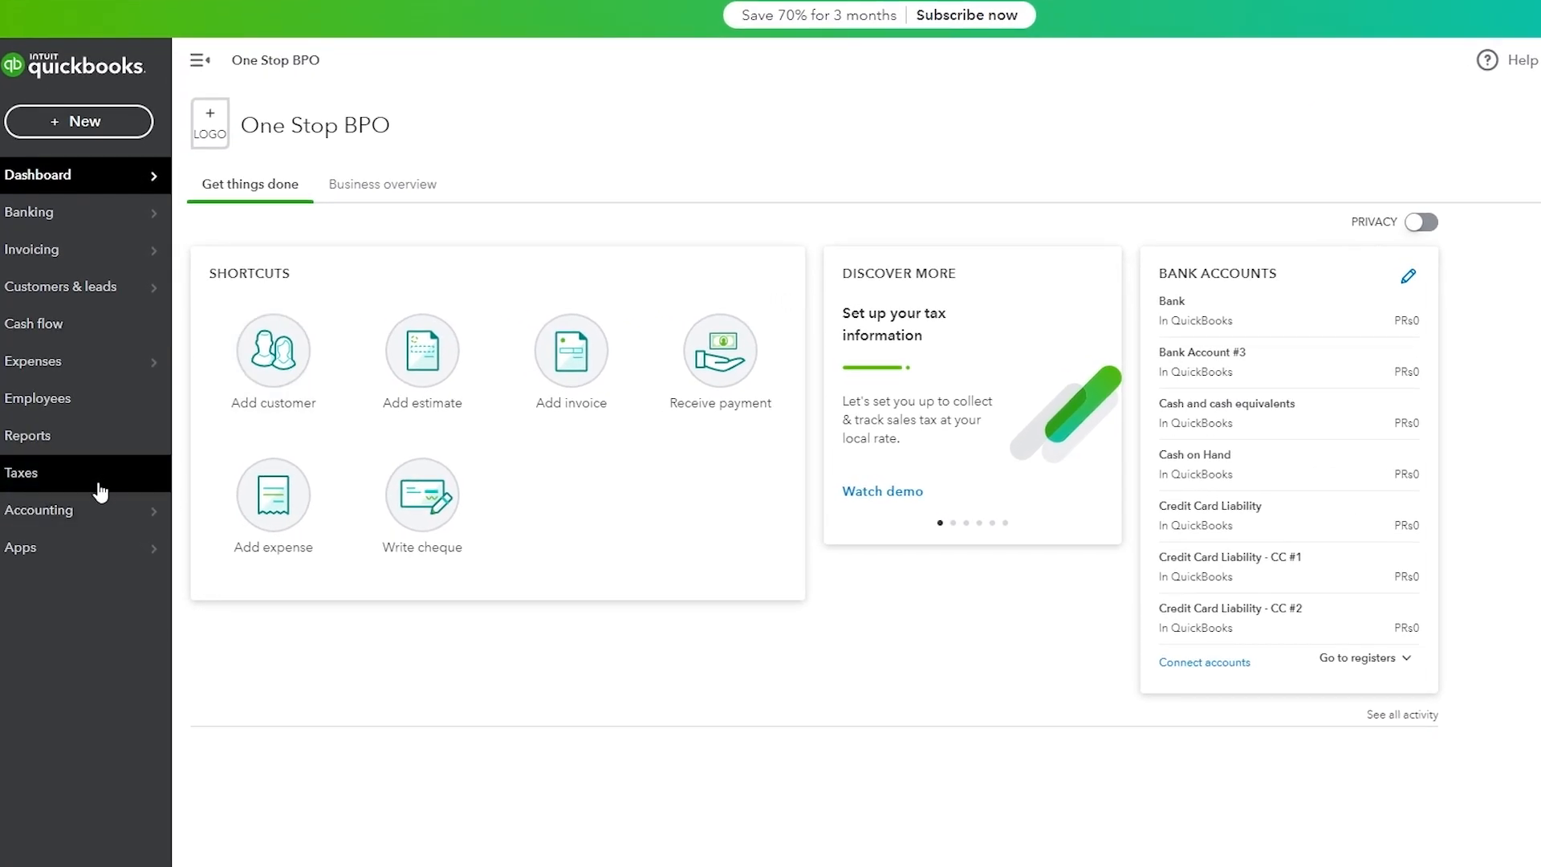
Step: Open the chart of accounts and look through the listed accounts and their types
left_click(101, 523)
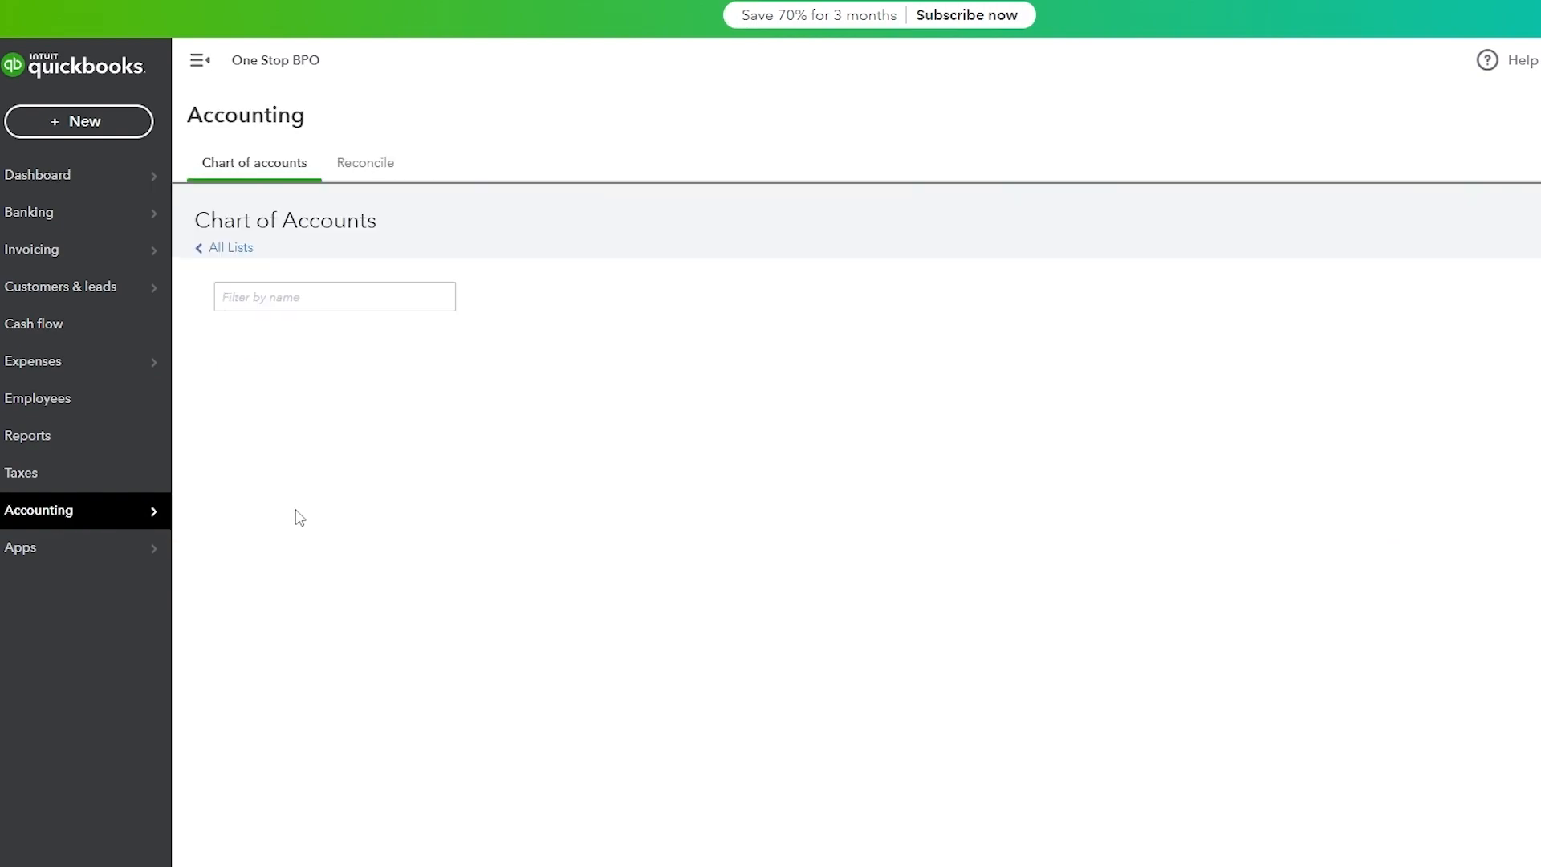
scroll(345, 444, "down", 1)
scroll(492, 417, "down", 10)
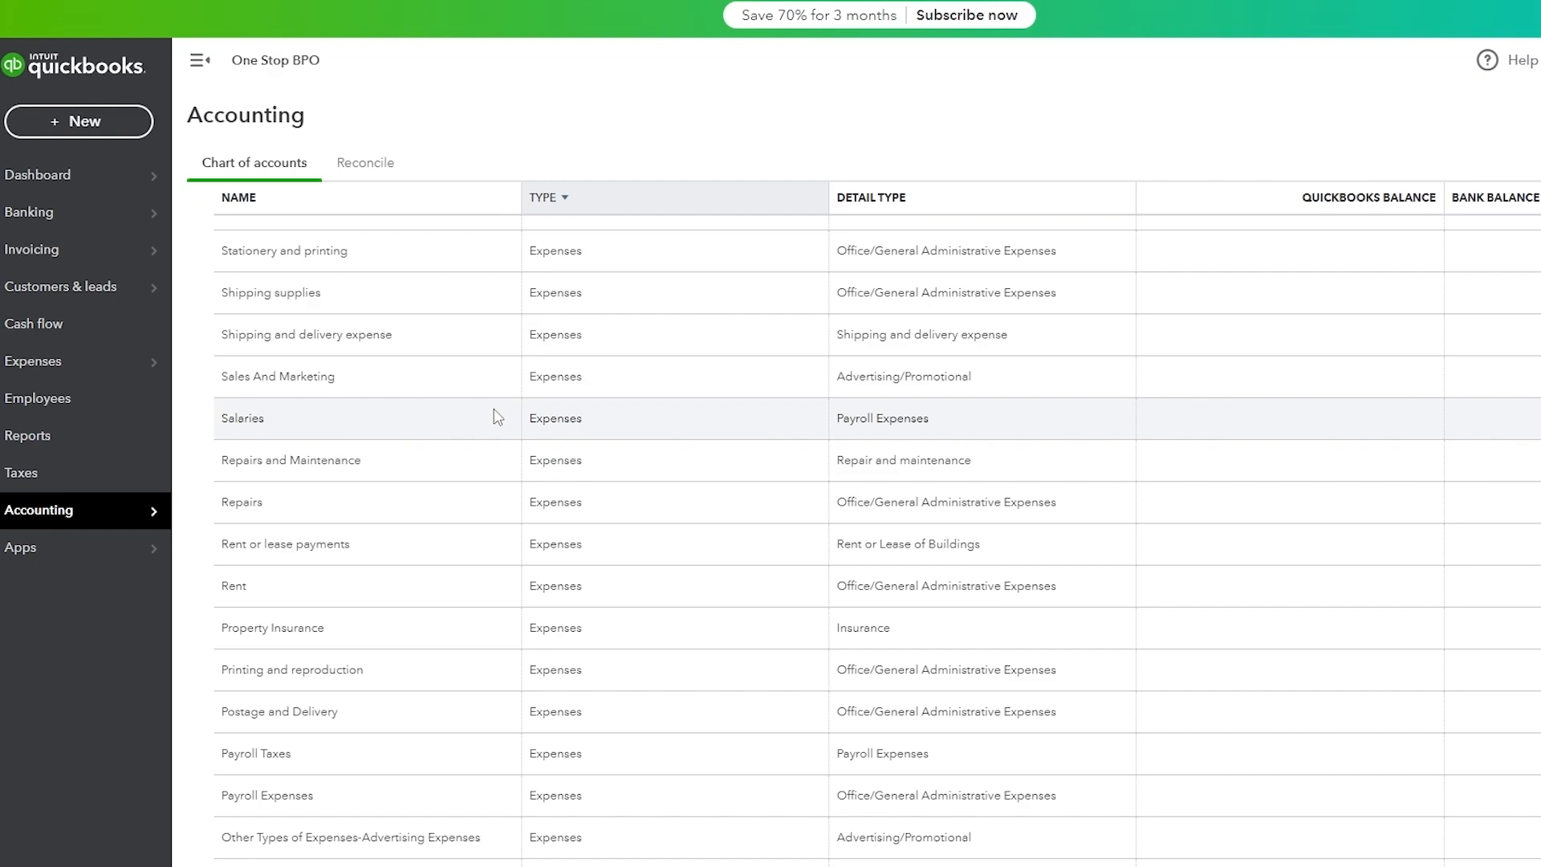
scroll(498, 415, "down", 15)
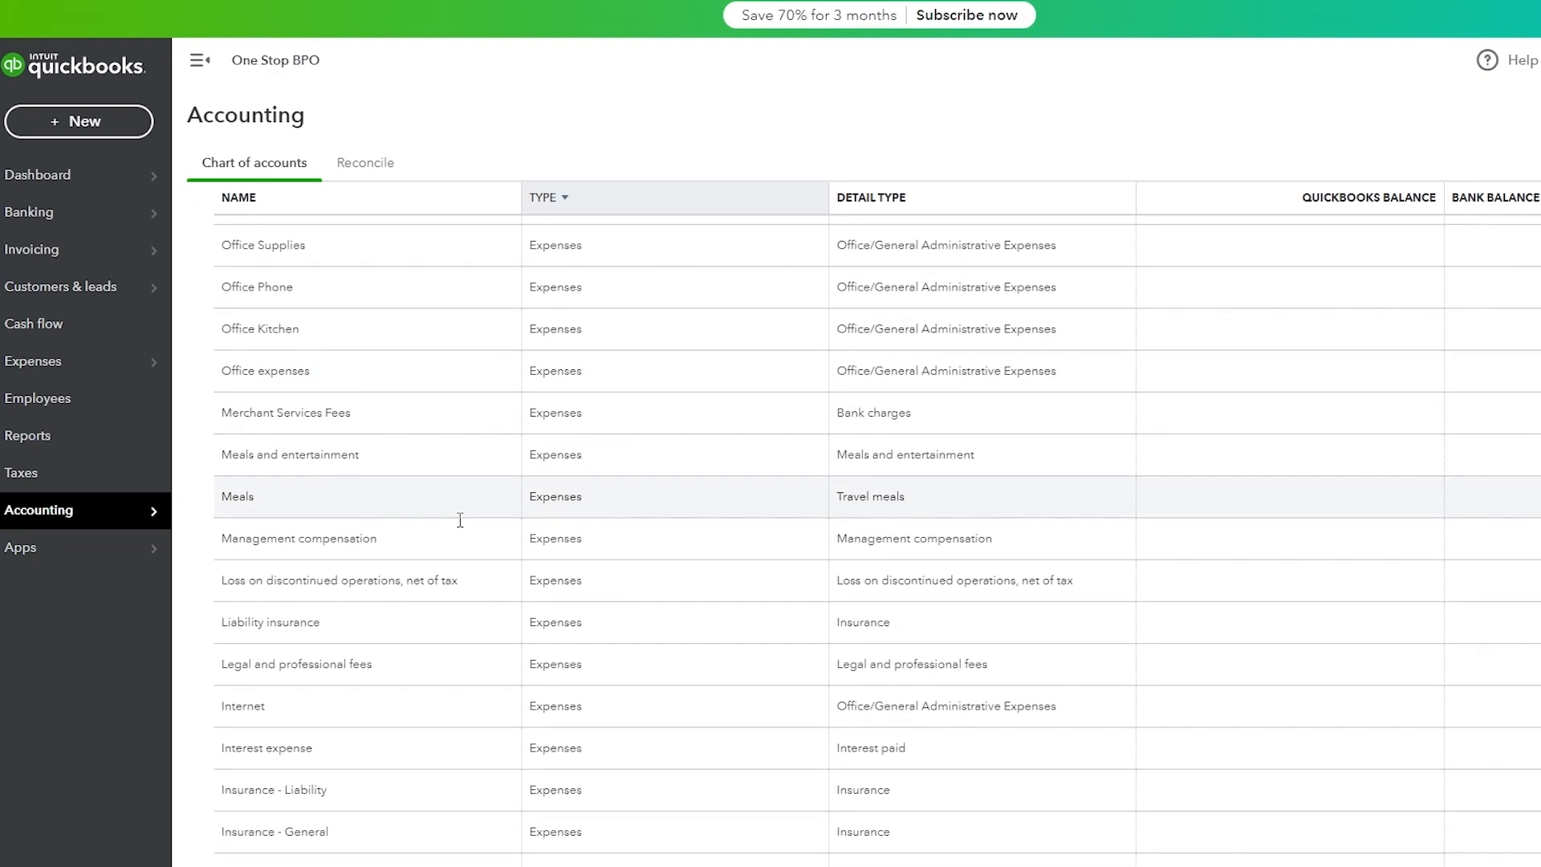
scroll(538, 656, "up", 15)
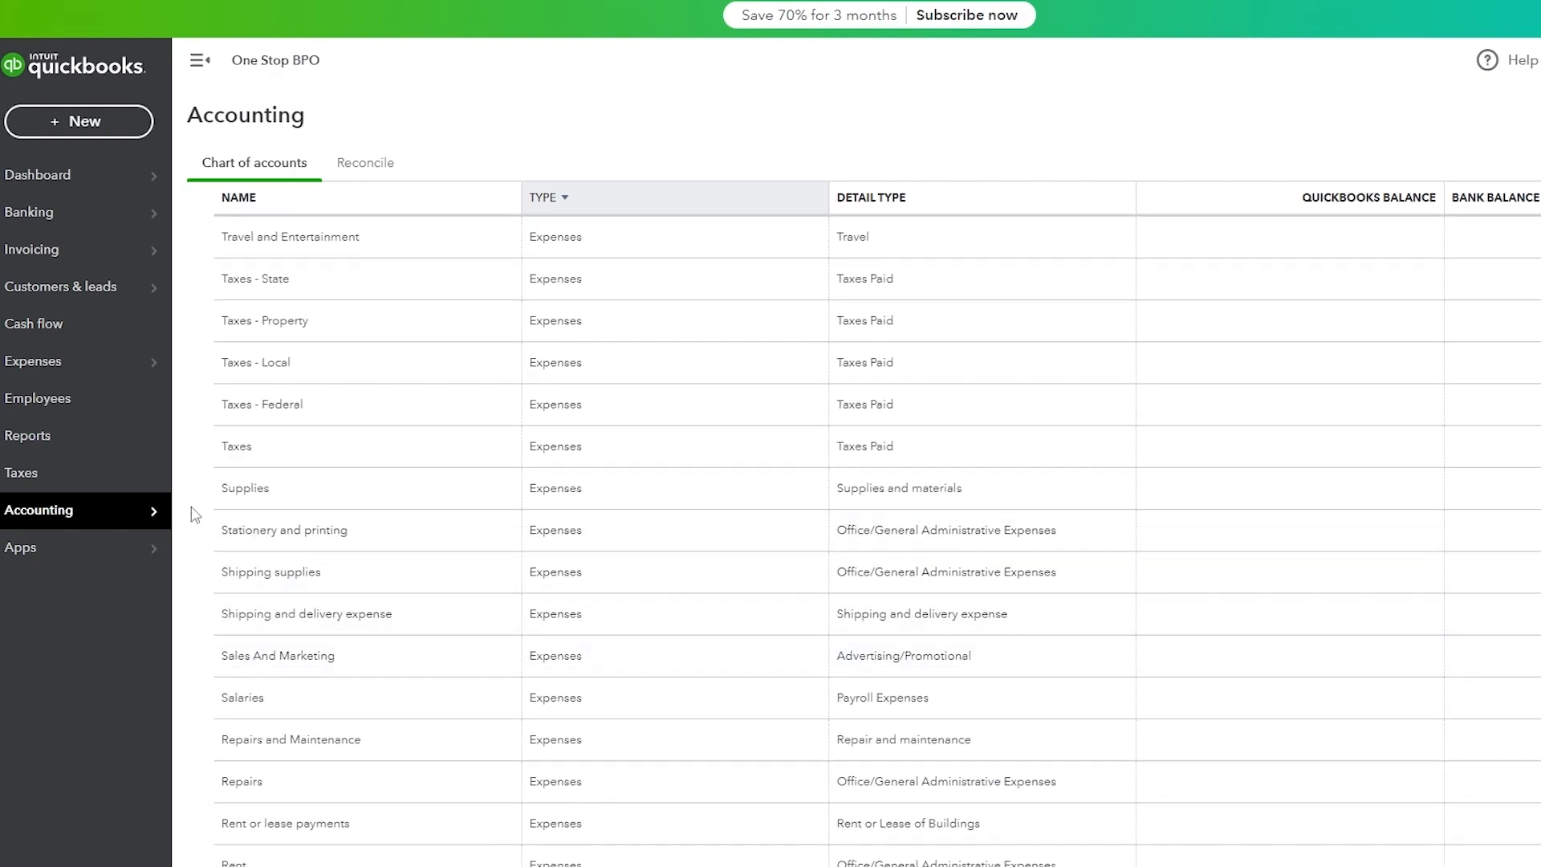
mouse_move(100, 521)
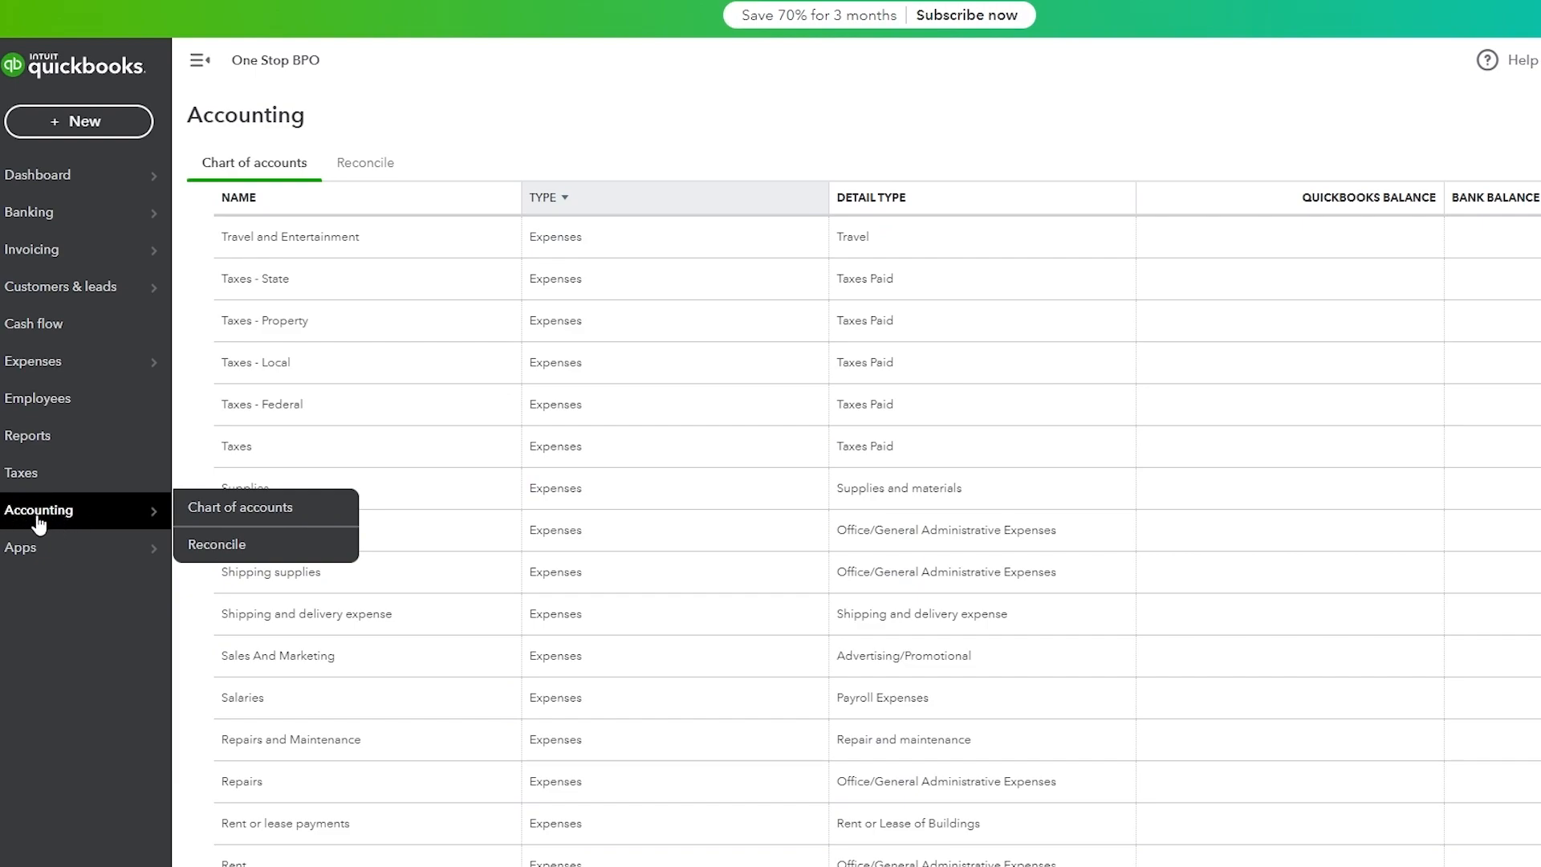
left_click(271, 519)
scroll(1015, 324, "down", 4)
scroll(878, 540, "down", 15)
scroll(877, 540, "up", 20)
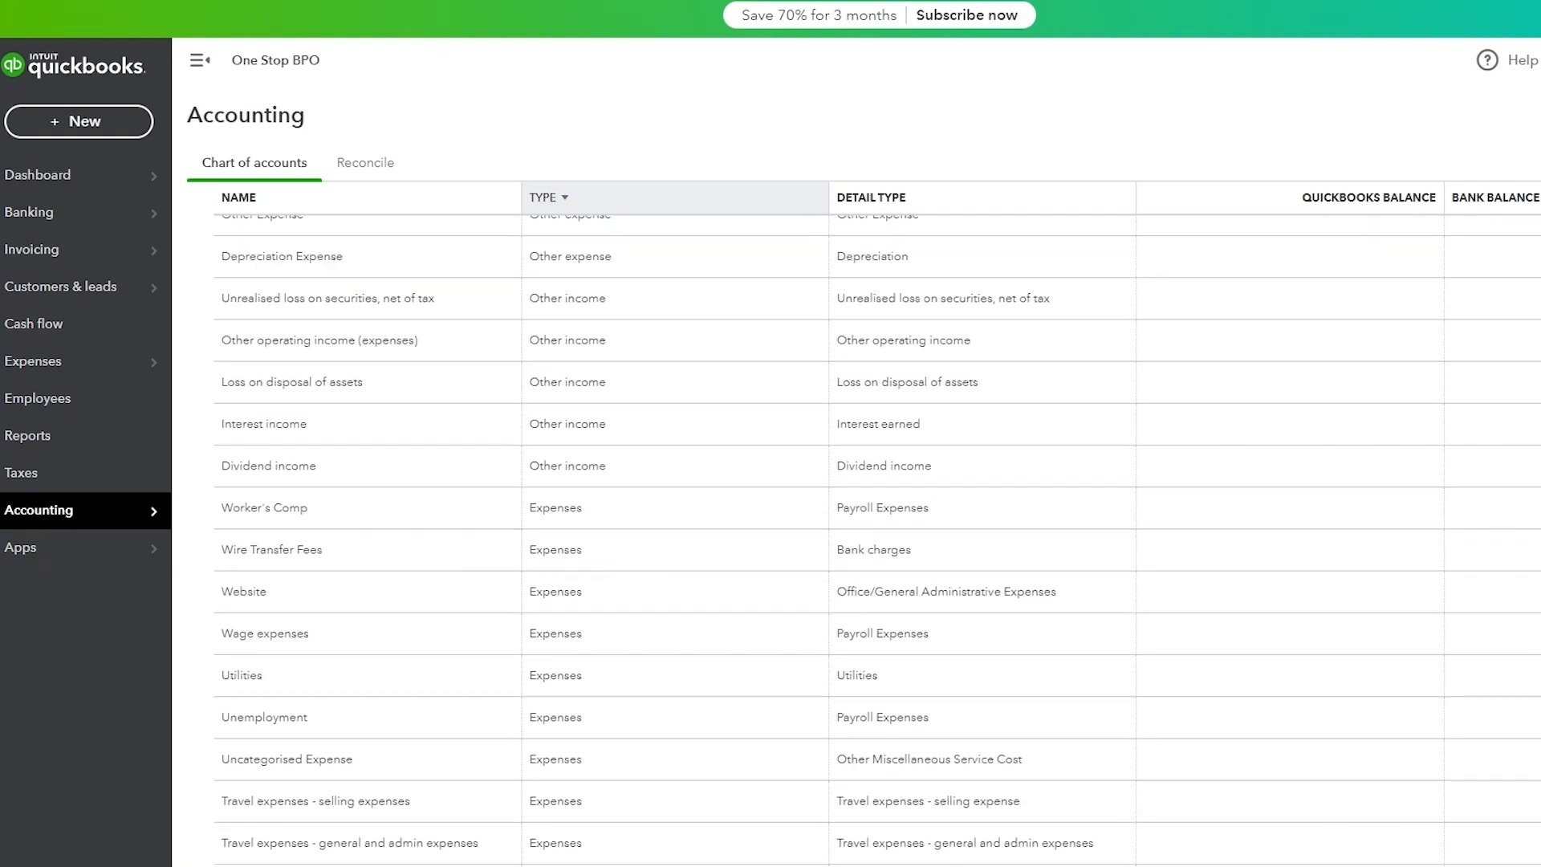
Step: Open the reports centre and look through the standard report groups, from Favourites to For my accountant
left_click(89, 433)
scroll(798, 408, "down", 1)
scroll(798, 408, "up", 1)
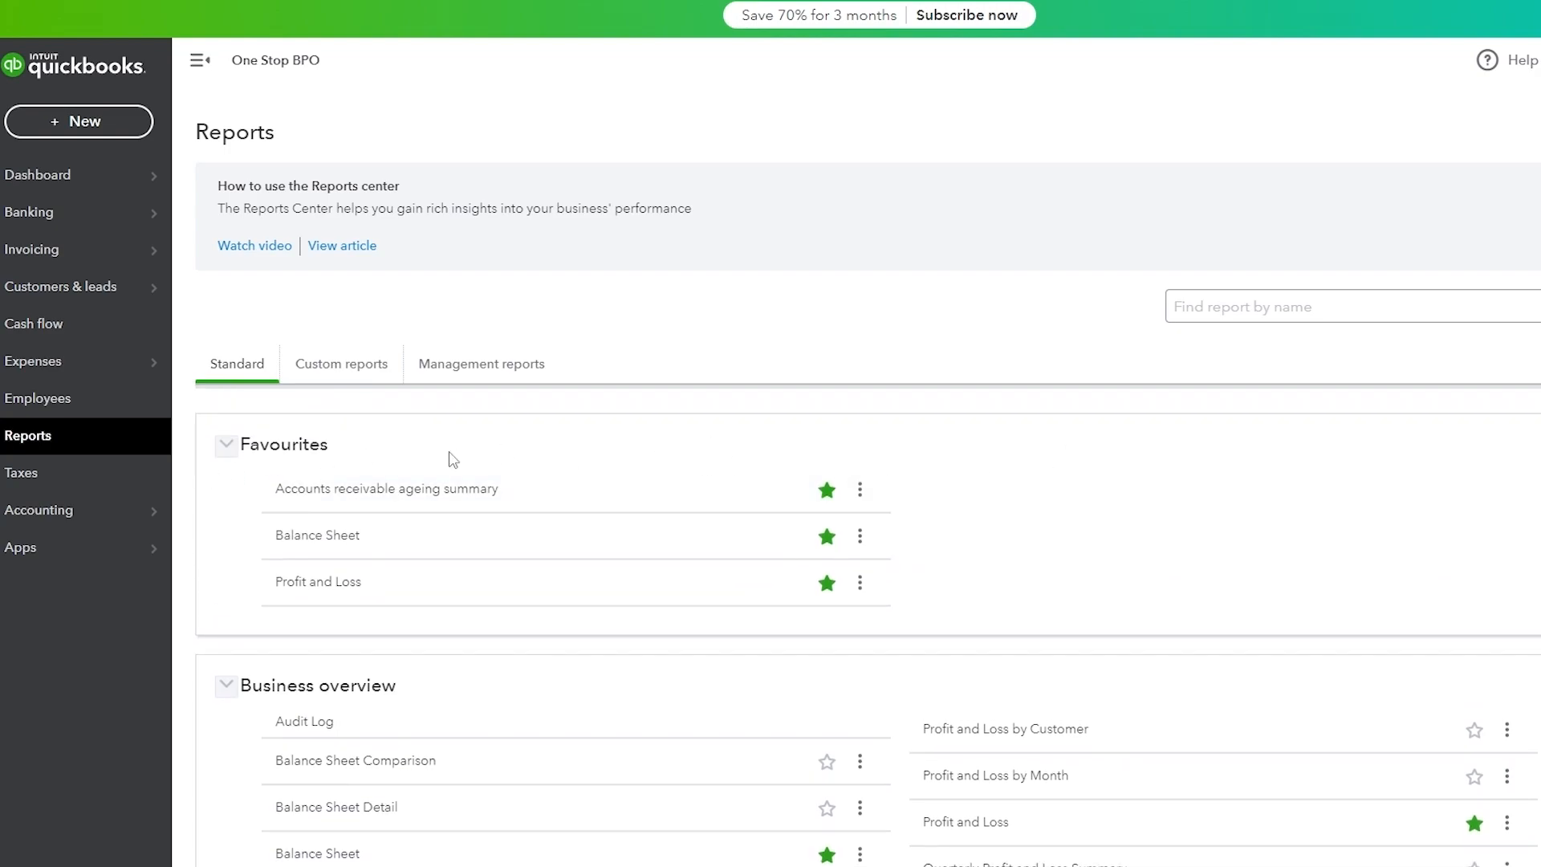
scroll(293, 456, "down", 1)
scroll(273, 594, "down", 2)
scroll(903, 562, "down", 5)
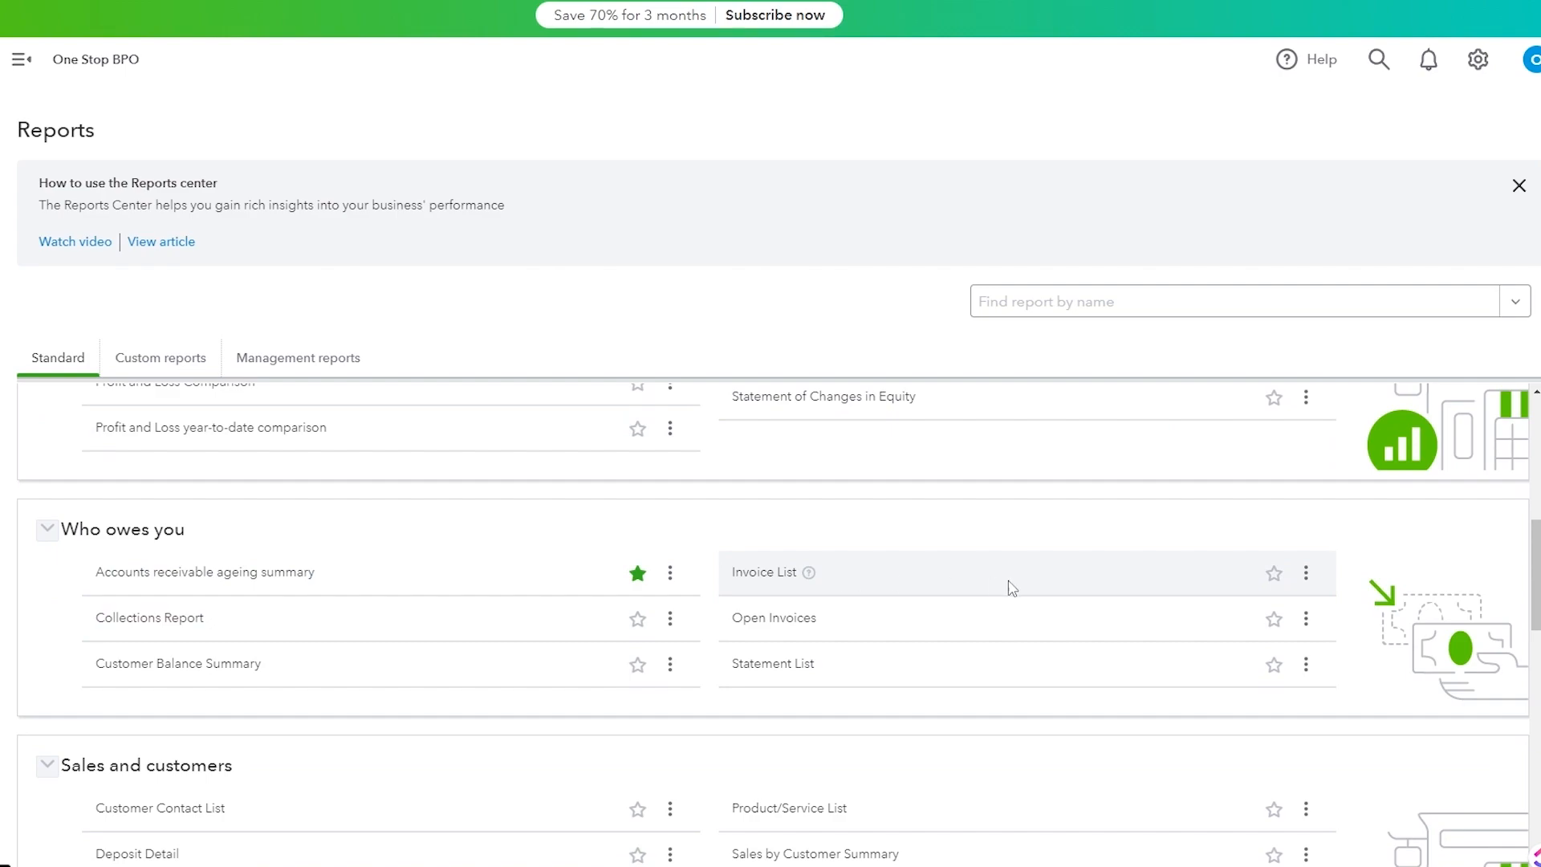
scroll(996, 585, "down", 3)
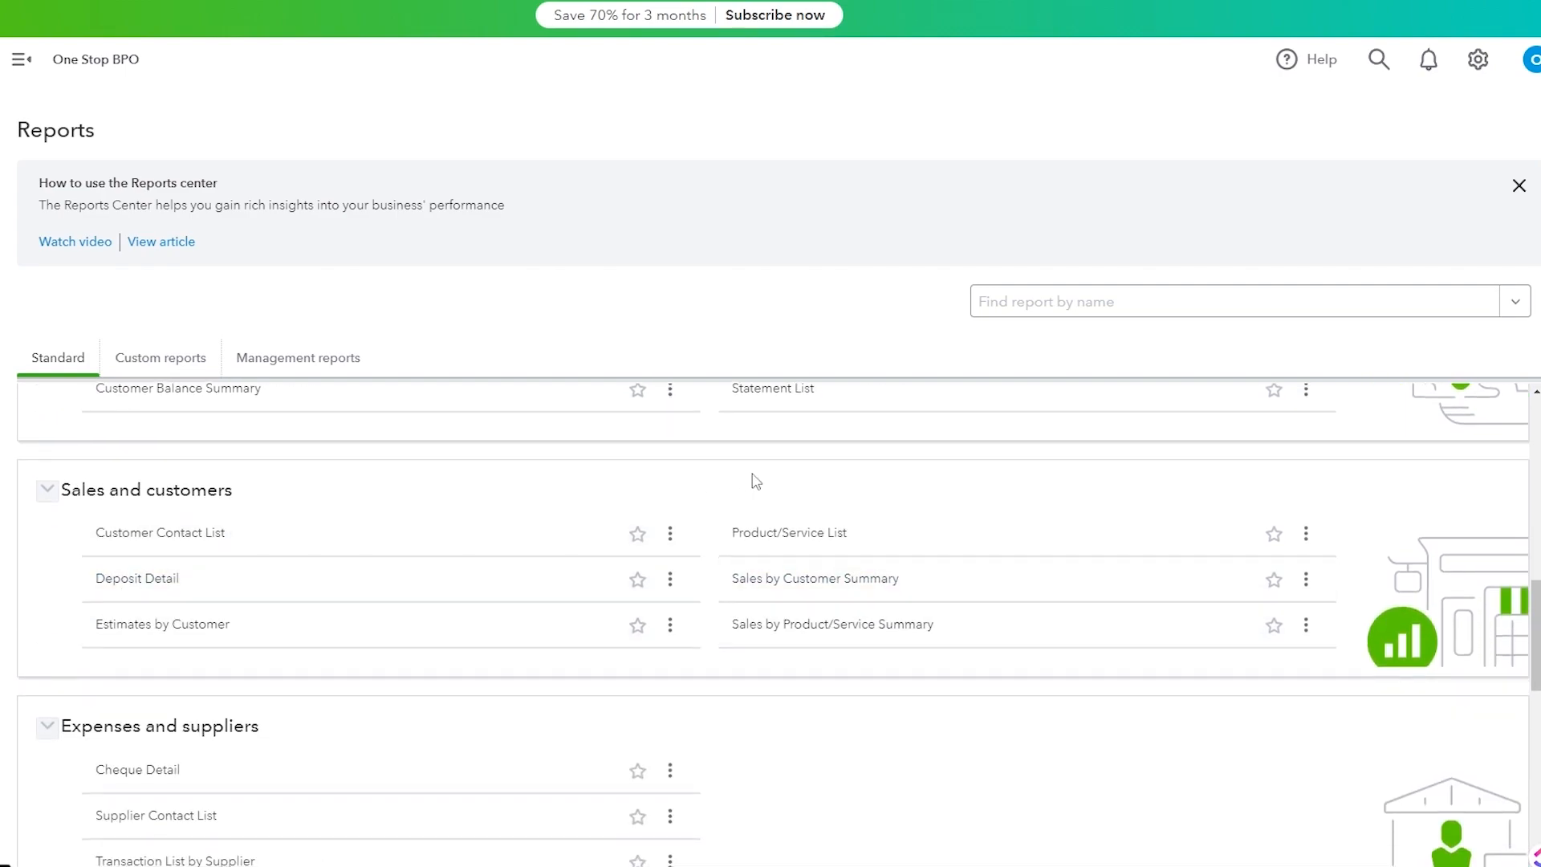
scroll(99, 575, "down", 3)
scroll(337, 570, "down", 2)
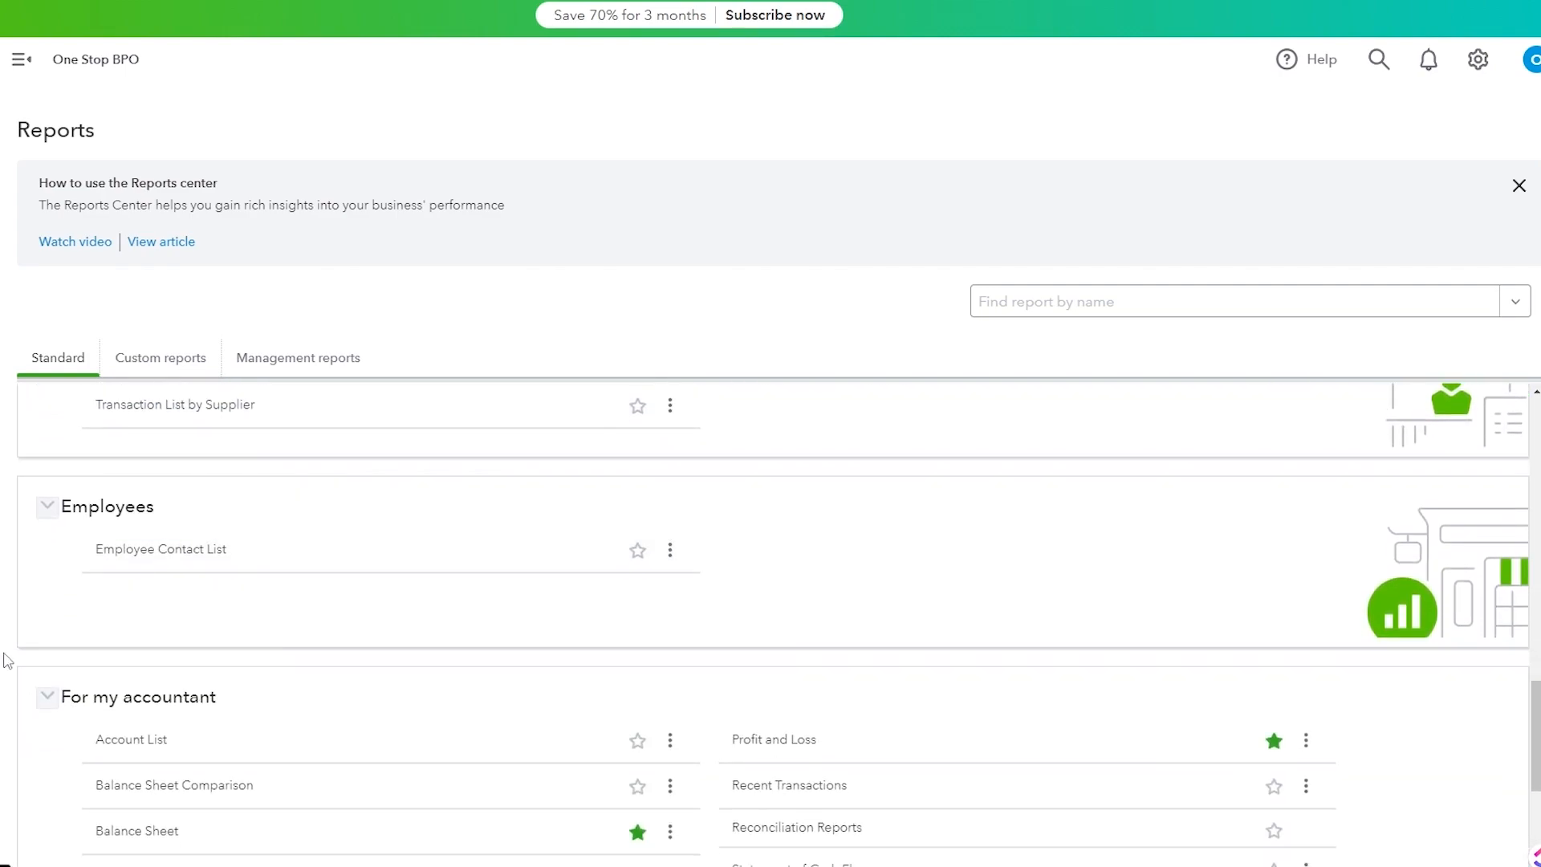
scroll(813, 661, "down", 3)
scroll(383, 611, "down", 1)
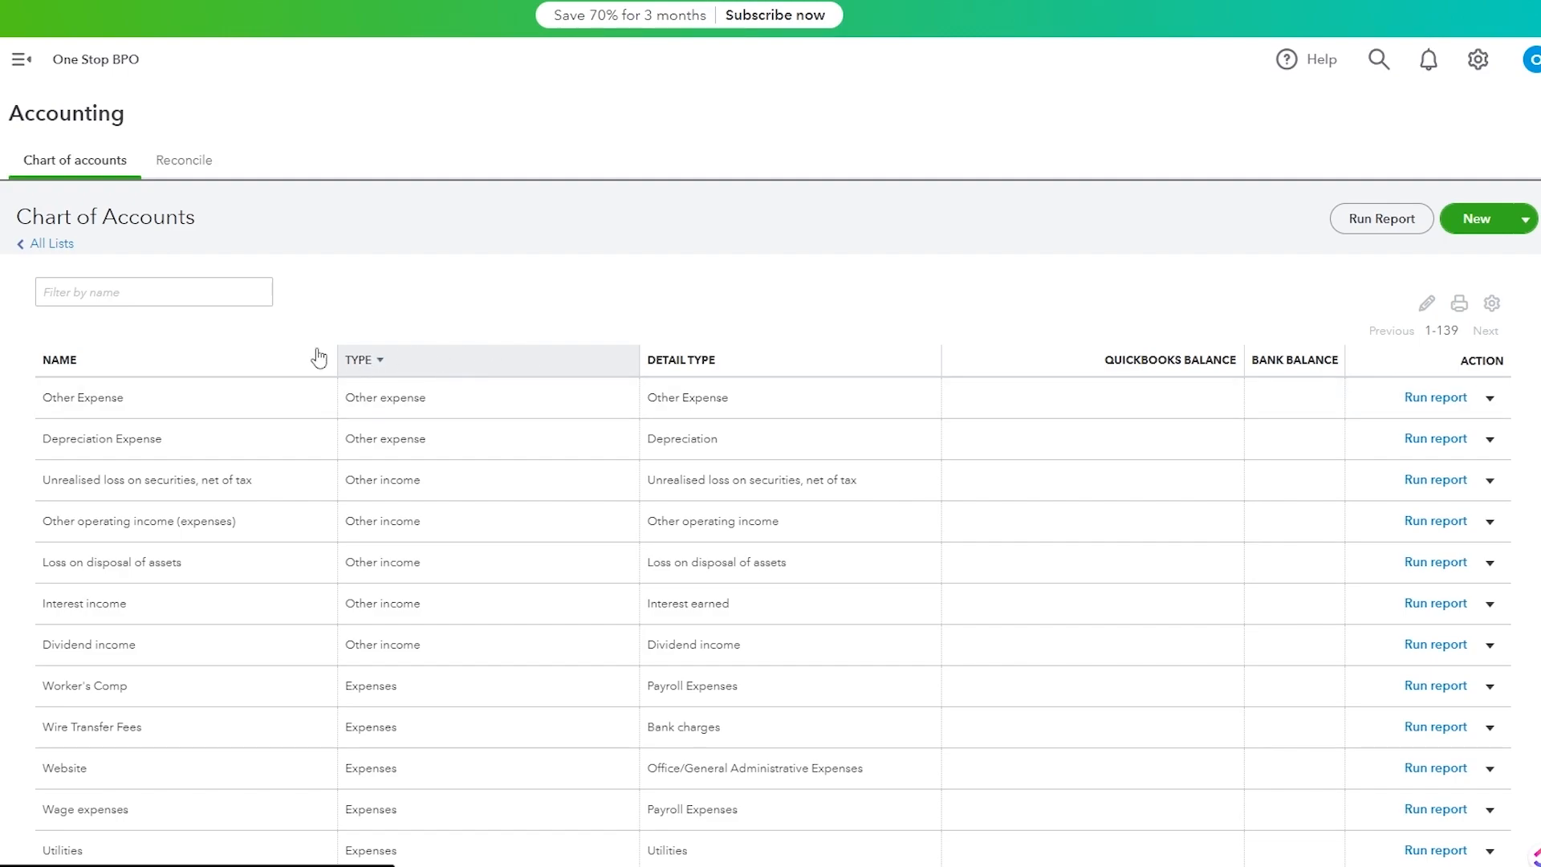
Step: Examine the names, types, detail types and balances across the whole chart of accounts
scroll(506, 425, "down", 8)
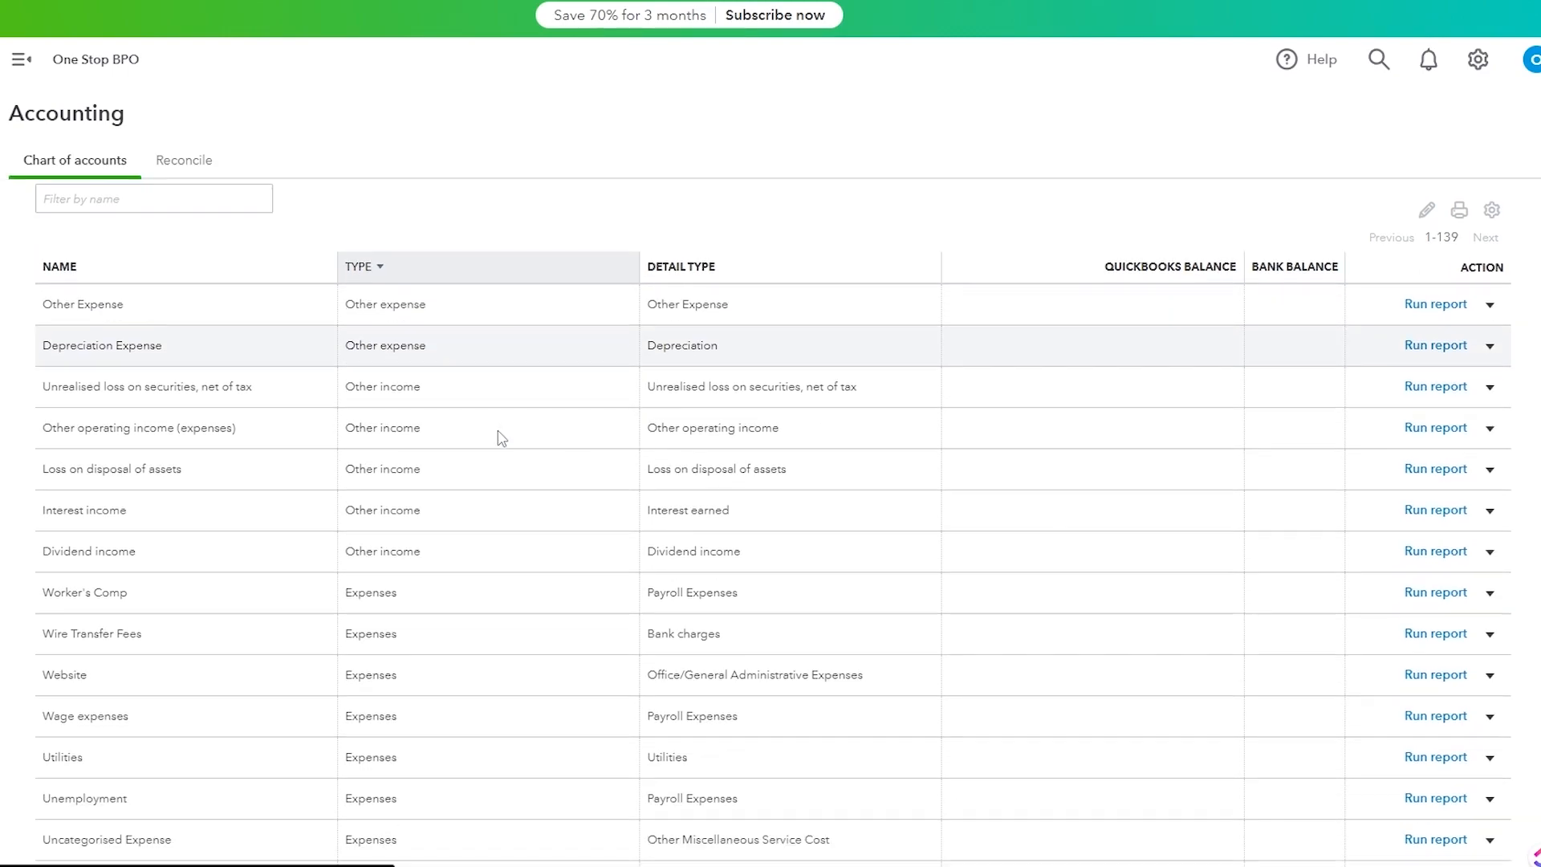
scroll(533, 722, "up", 8)
scroll(530, 706, "down", 20)
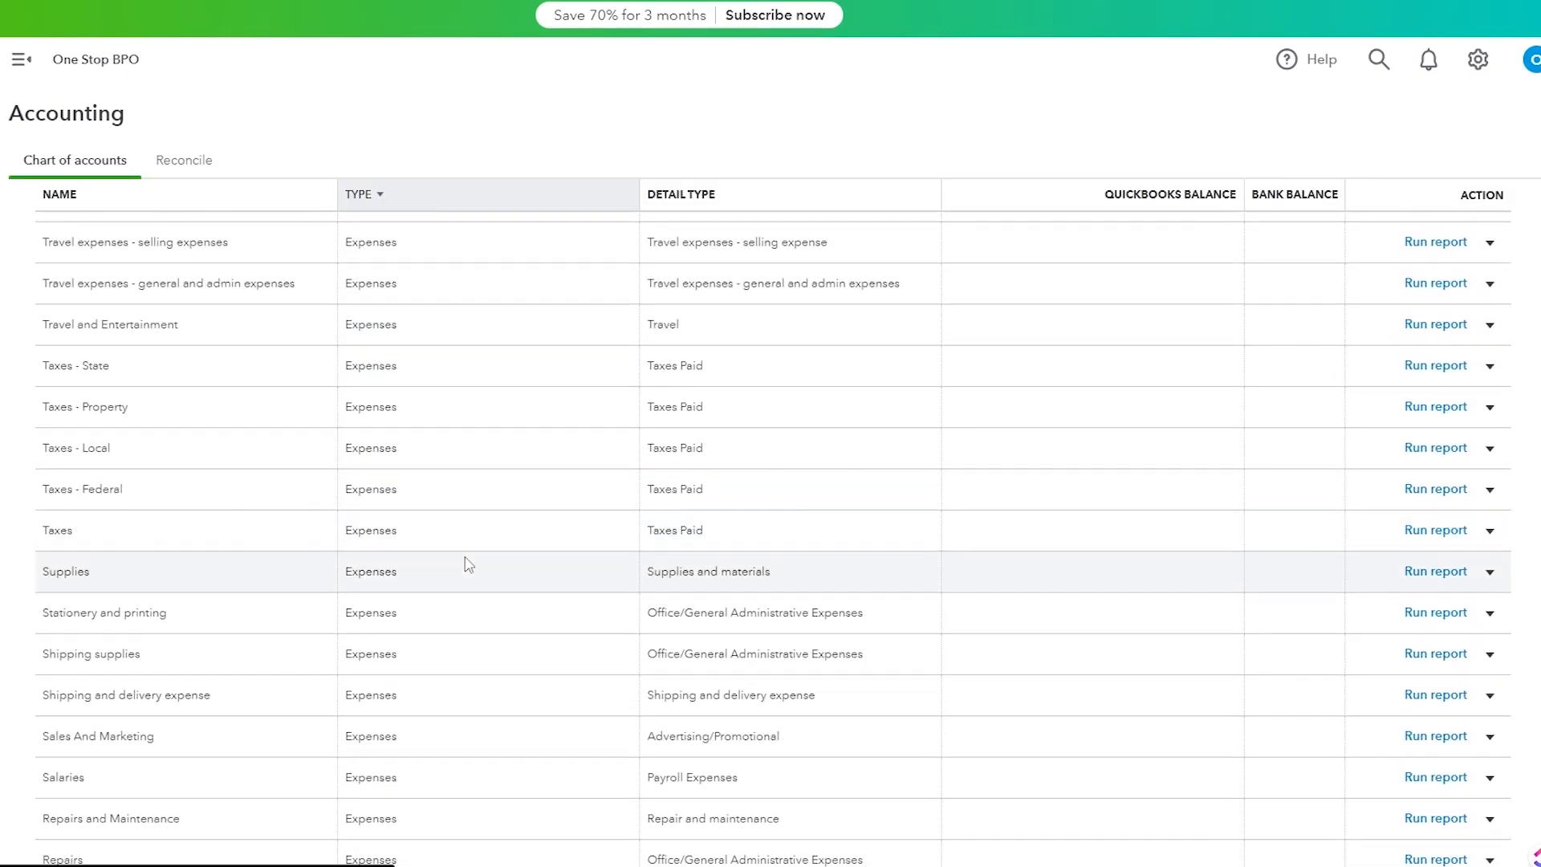
scroll(486, 616, "down", 13)
scroll(481, 619, "up", 9)
scroll(534, 618, "down", 15)
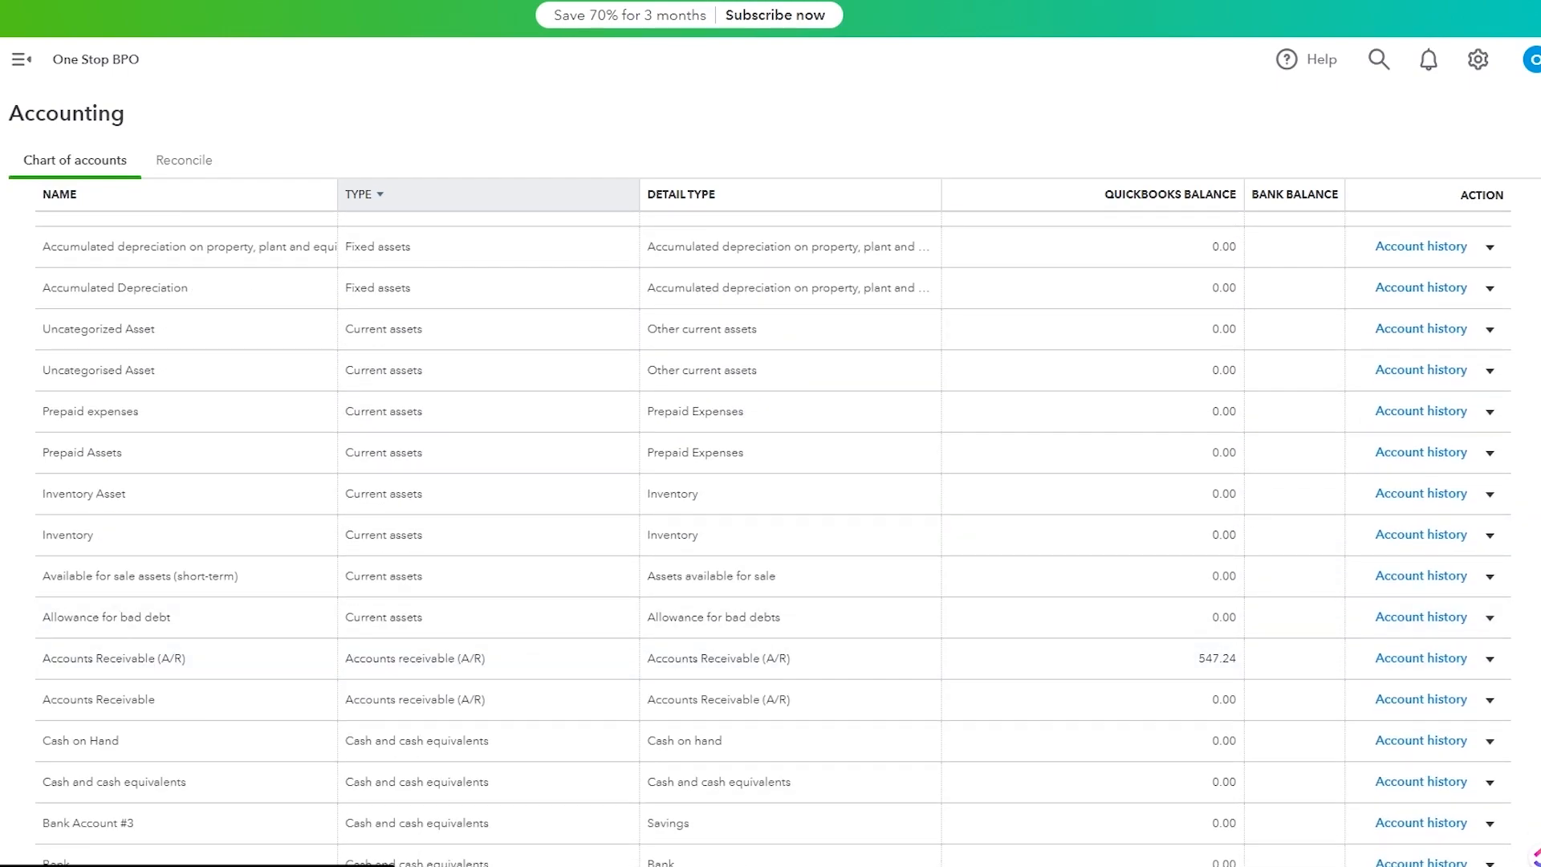
scroll(774, 539, "up", 20)
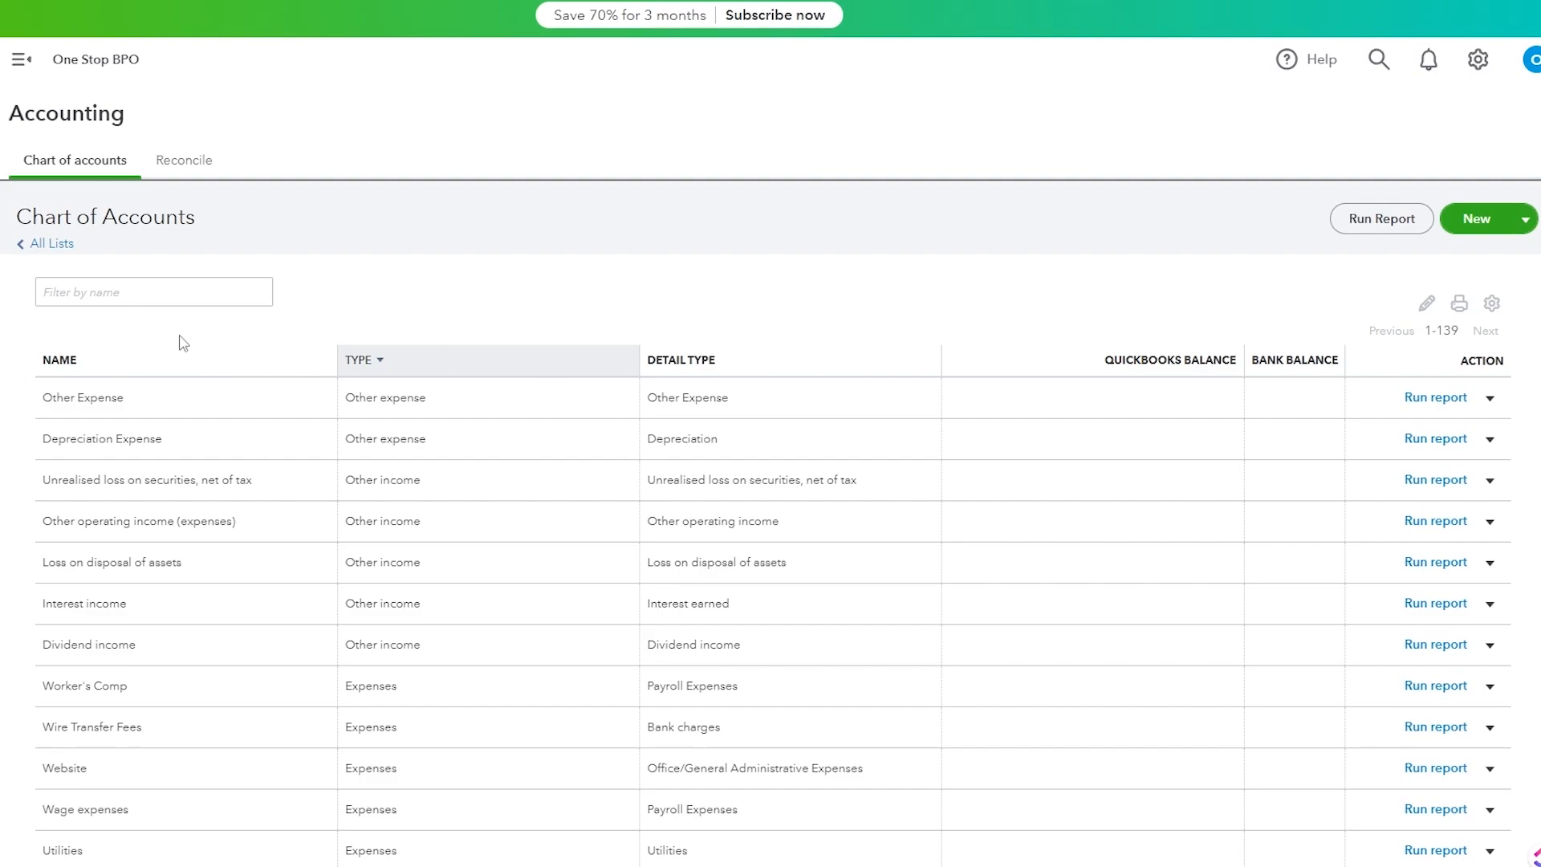
Step: Try sorting the chart of accounts by its different columns, finishing with ascending order by Type
left_click(75, 369)
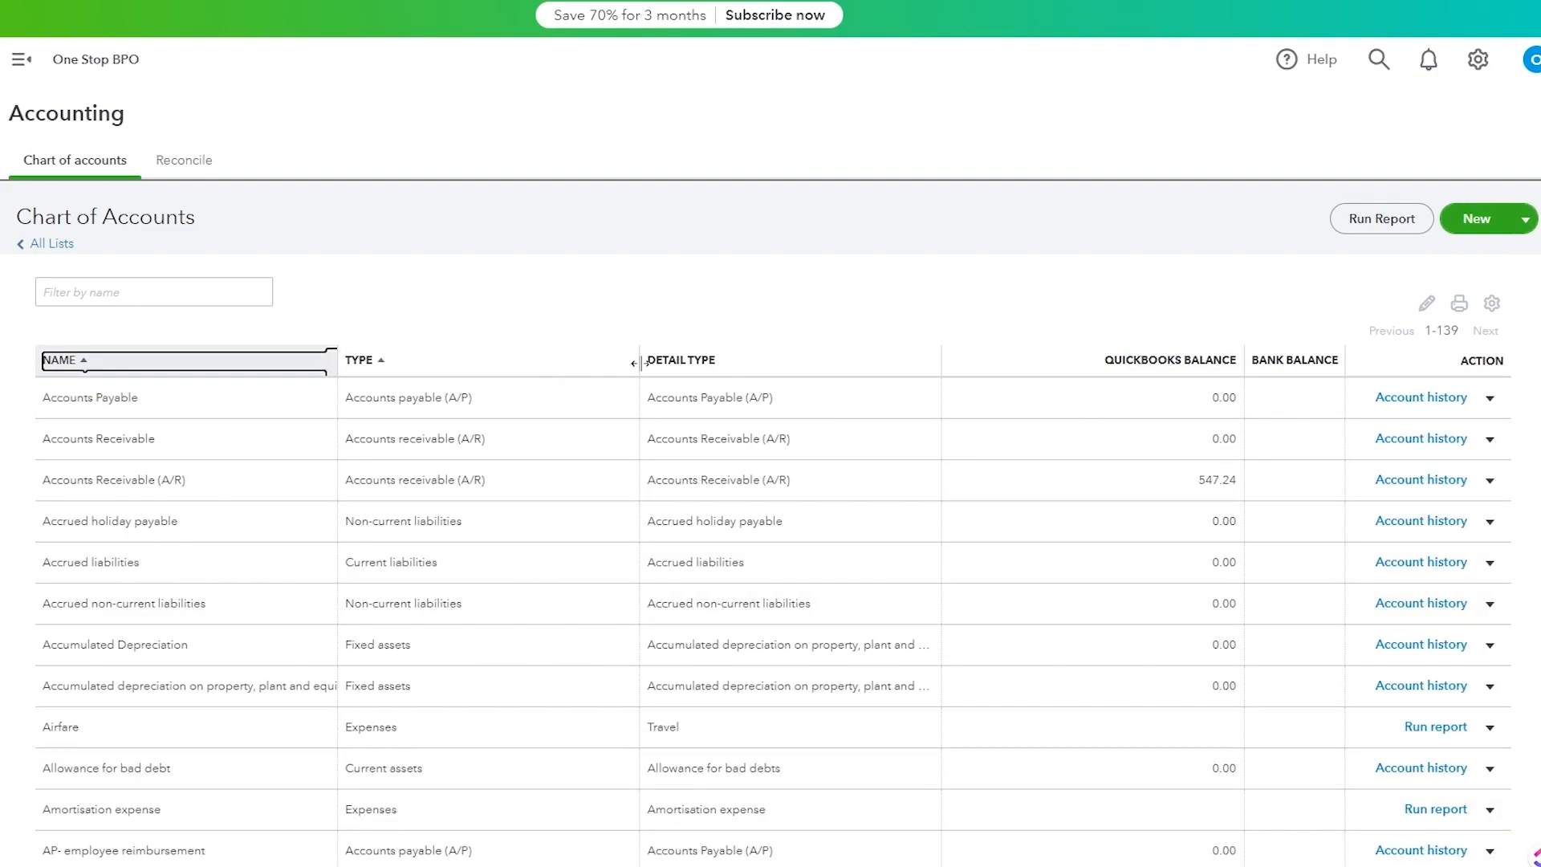
left_click(774, 369)
left_click(1106, 363)
left_click(1288, 360)
left_click(161, 365)
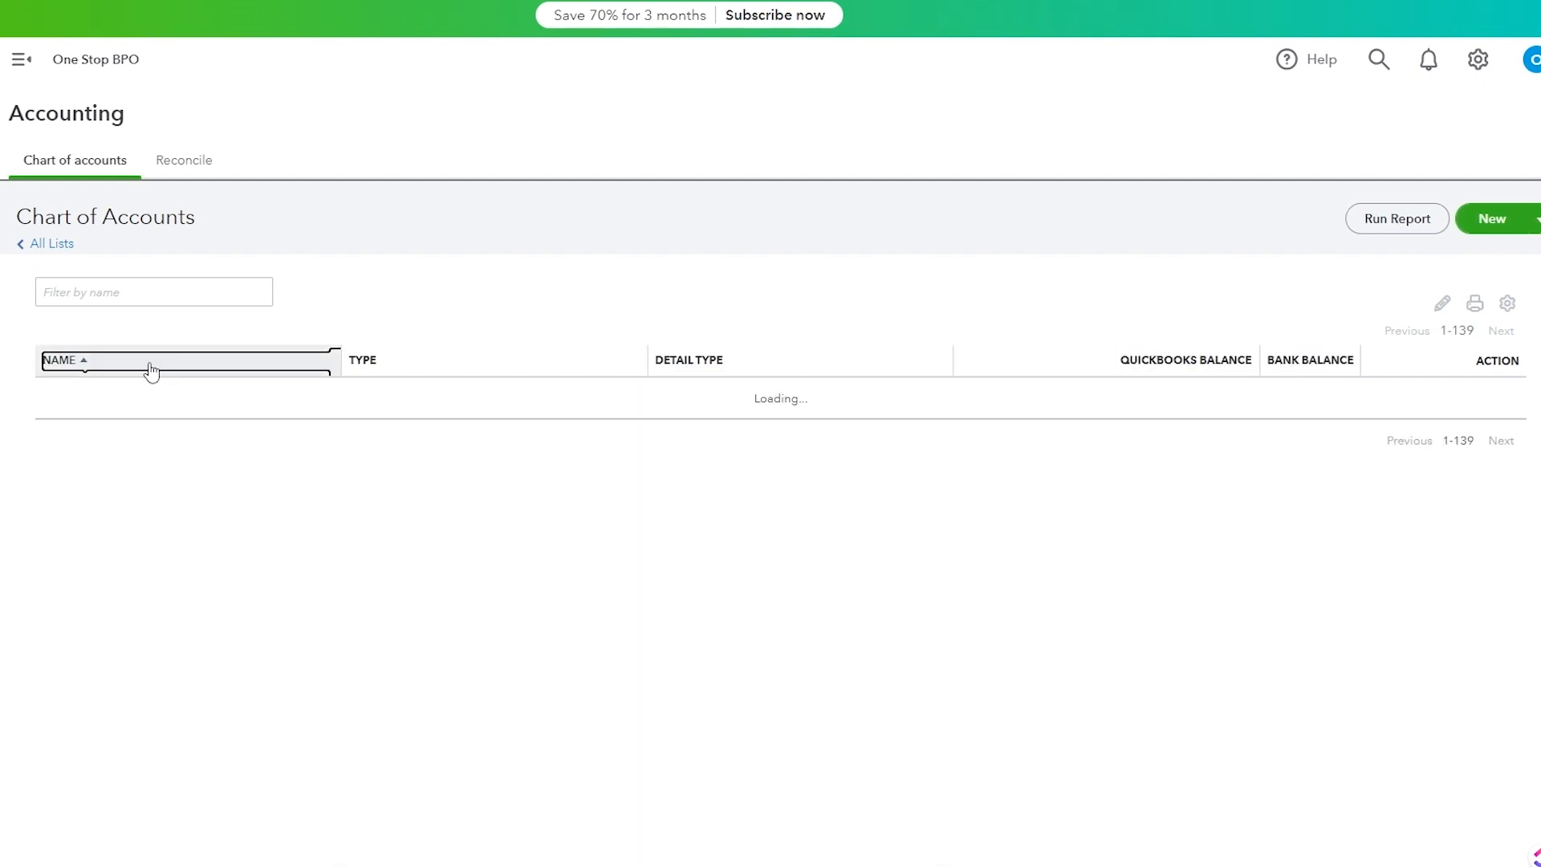
left_click(377, 363)
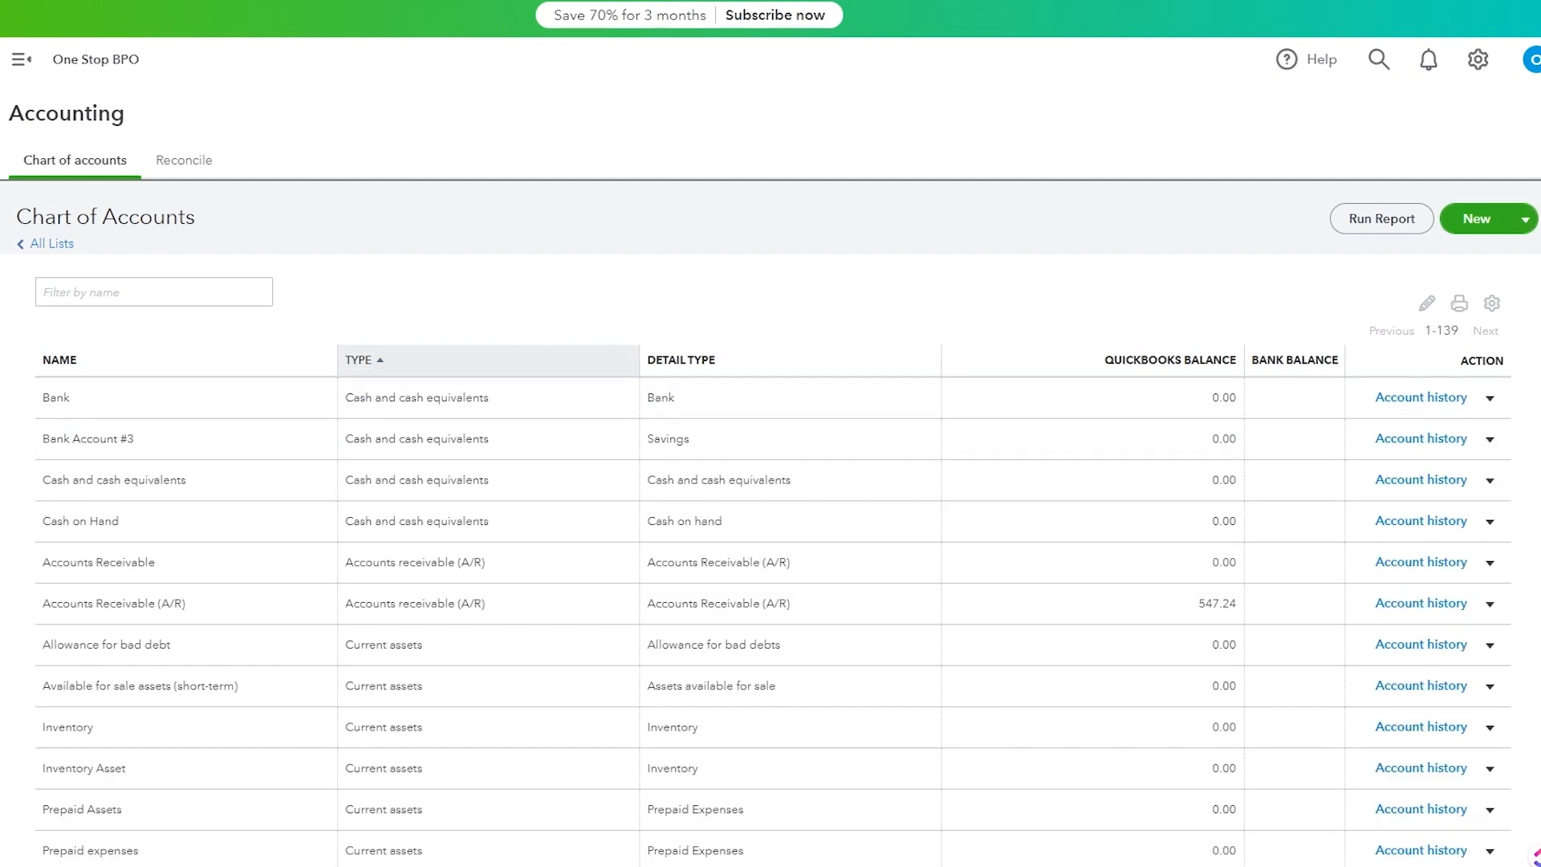
Step: Look through the account names in batch edit mode and leave it without saving
left_click(1426, 307)
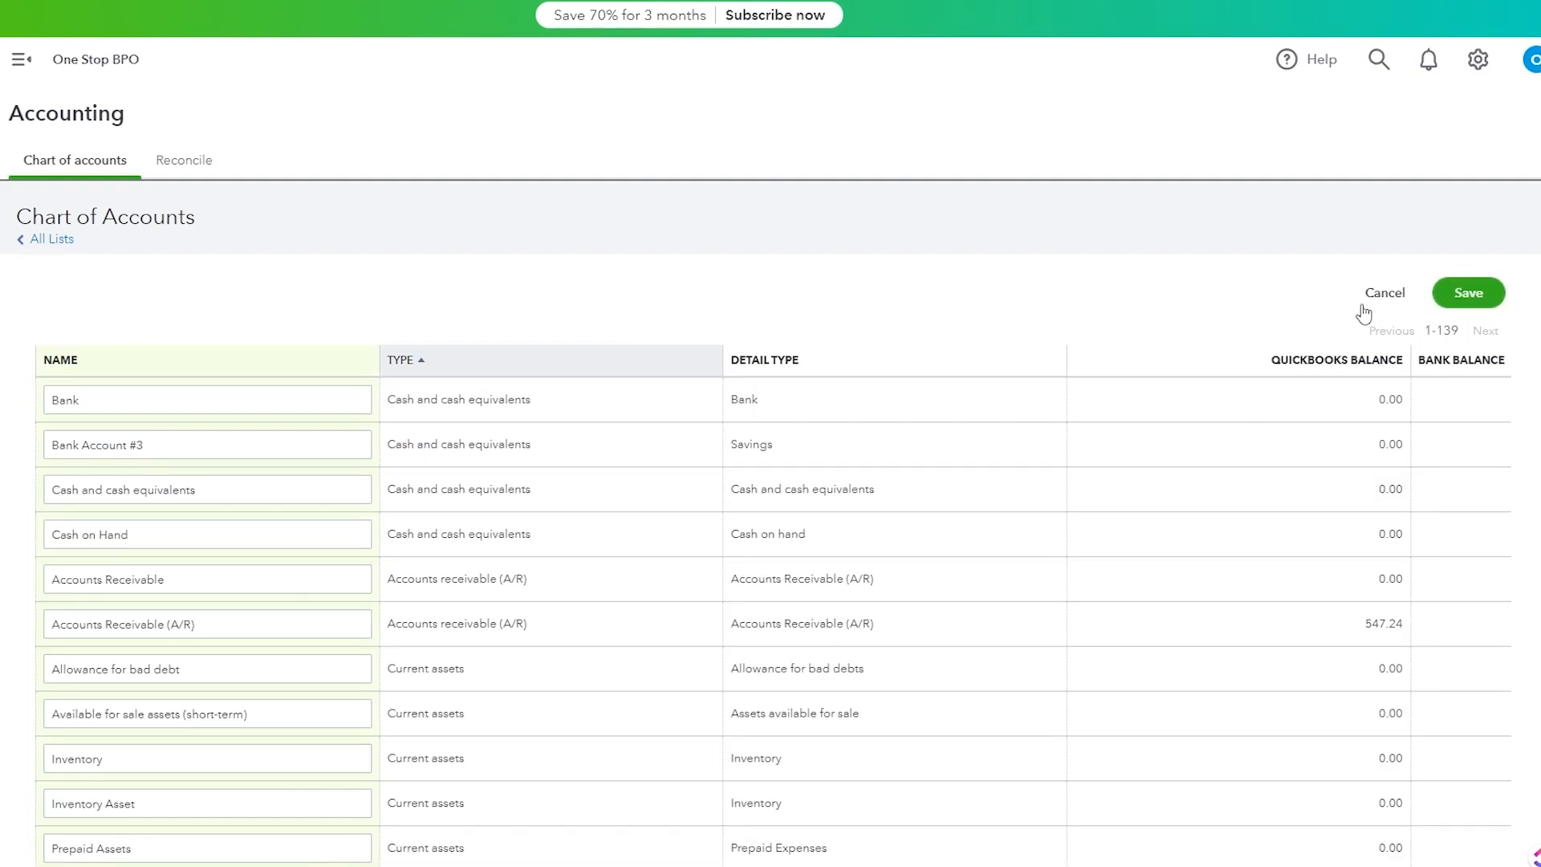
scroll(155, 430, "down", 10)
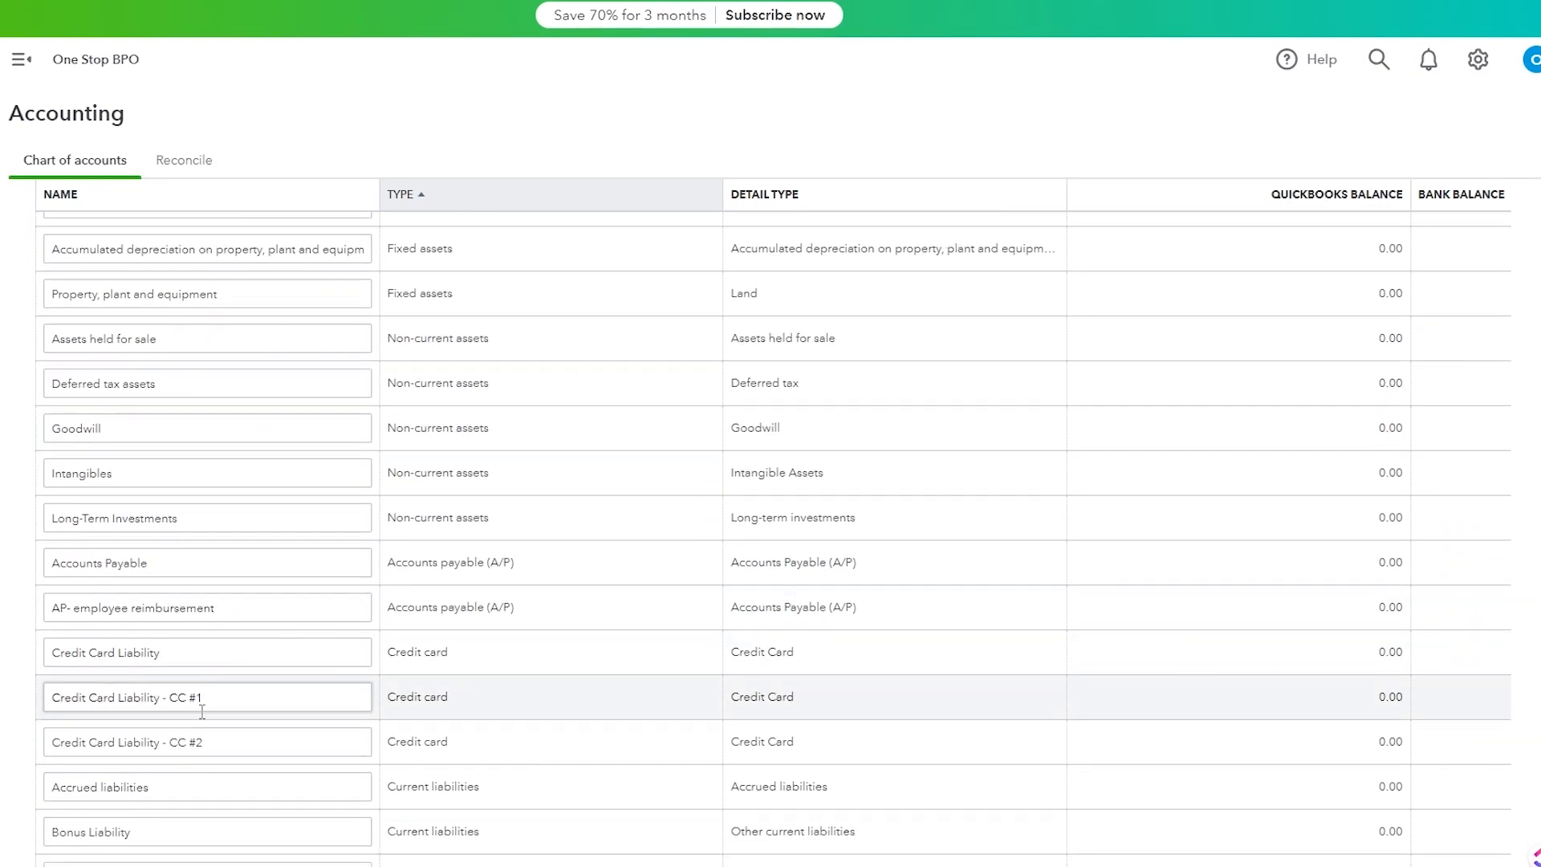
scroll(204, 788, "up", 15)
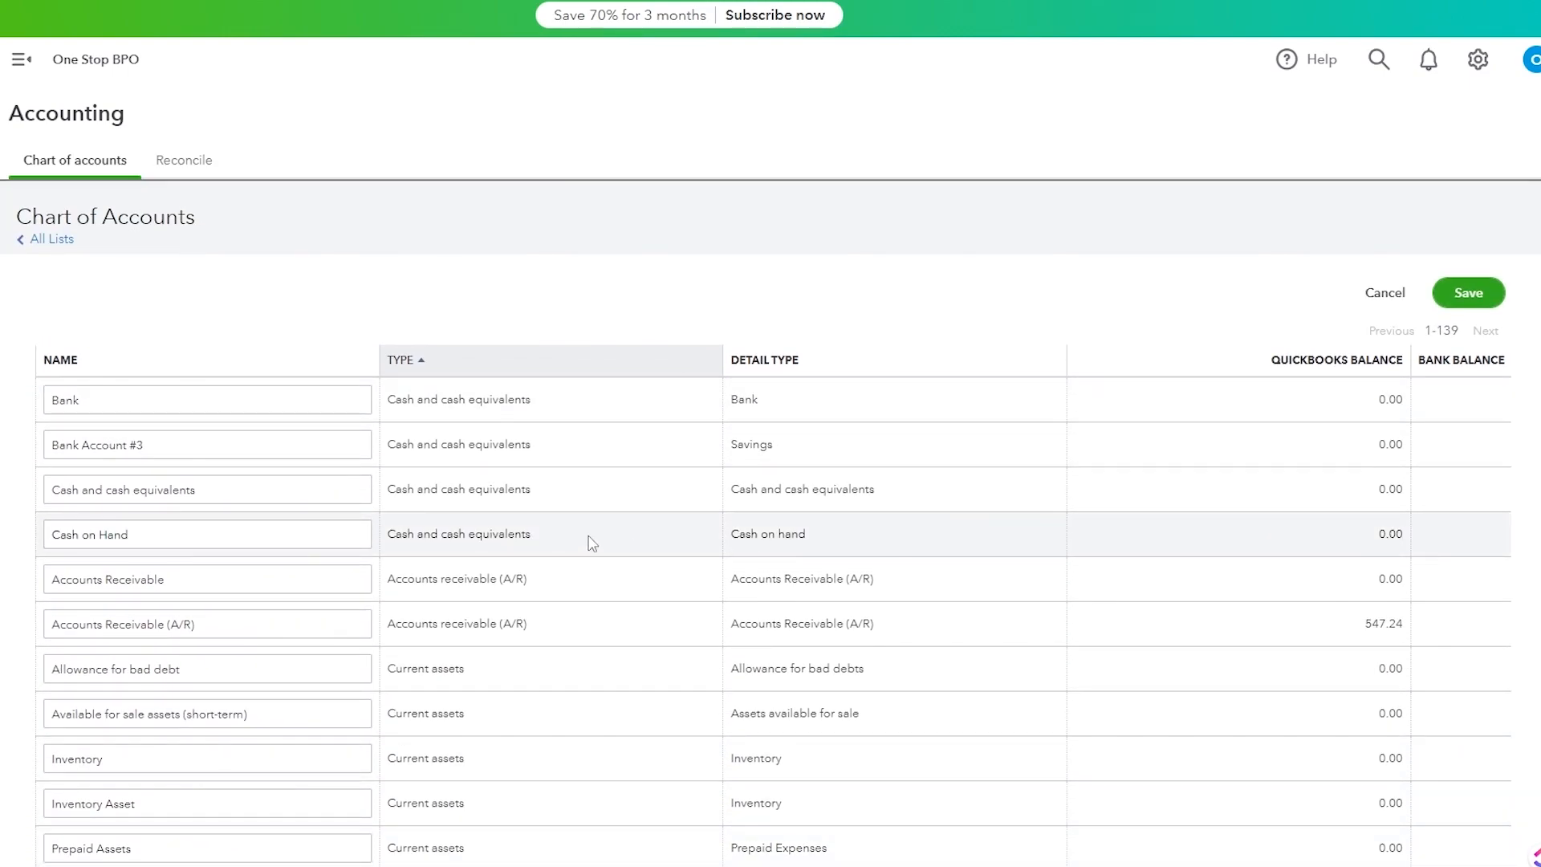
left_click(1395, 299)
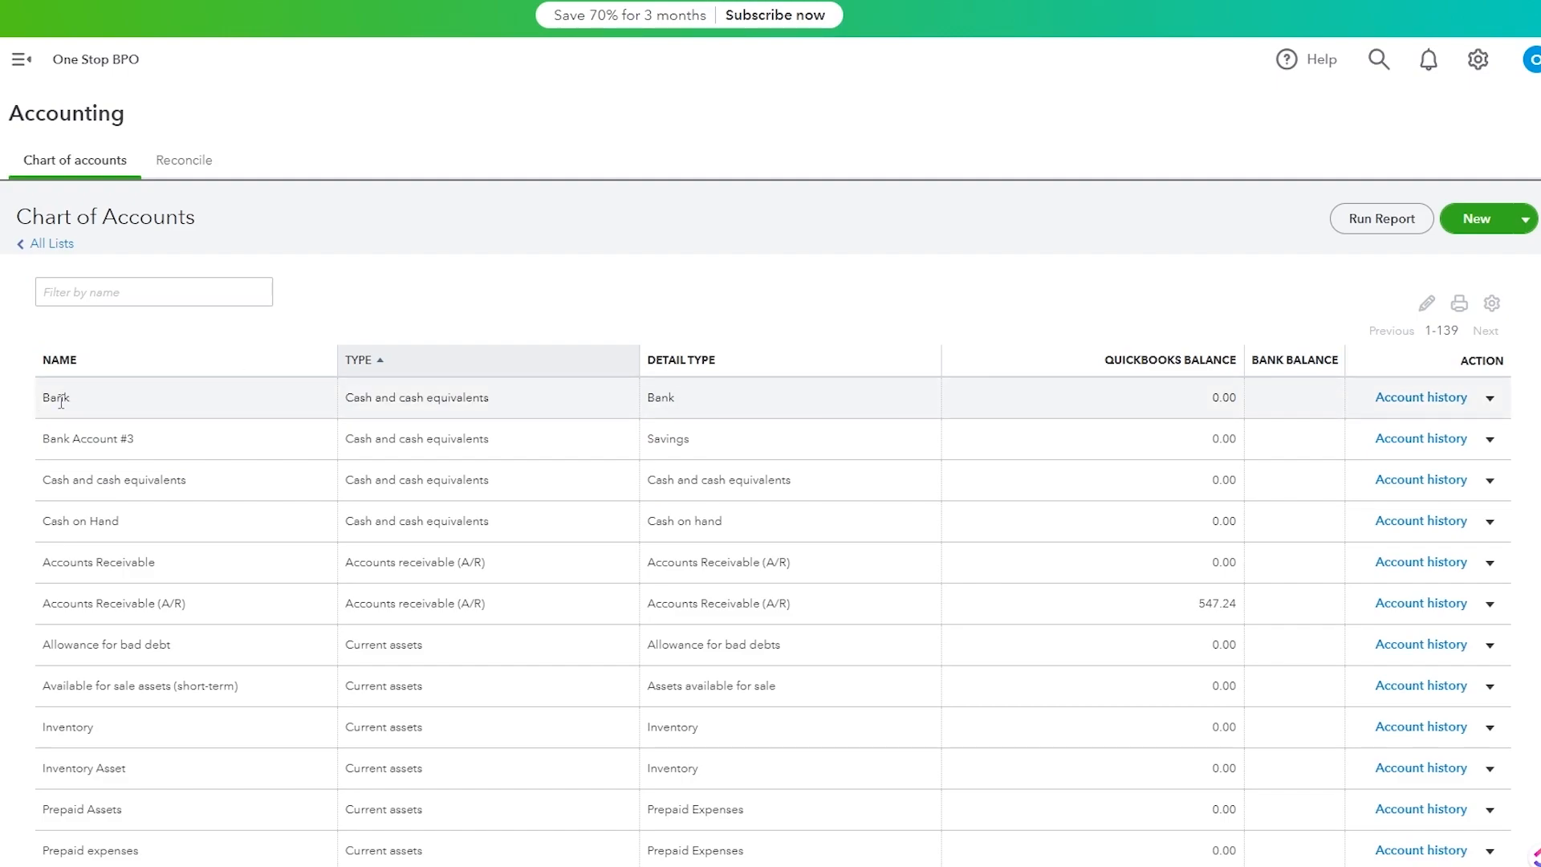
Step: Open the Bank account in the chart of accounts for editing
left_click_drag(51, 399, 71, 399)
left_click(1490, 402)
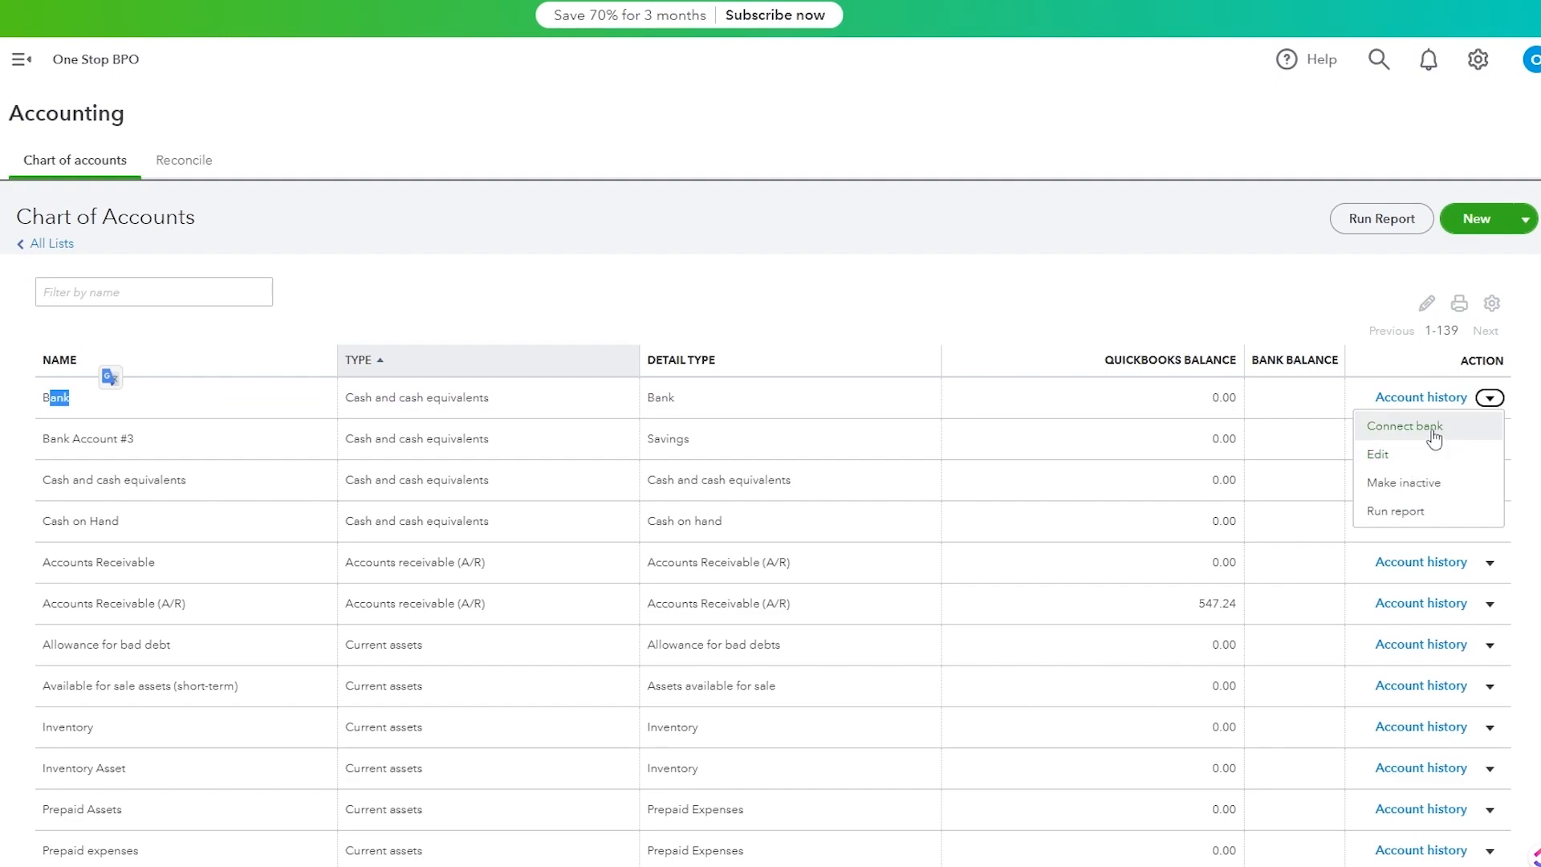
left_click(1401, 459)
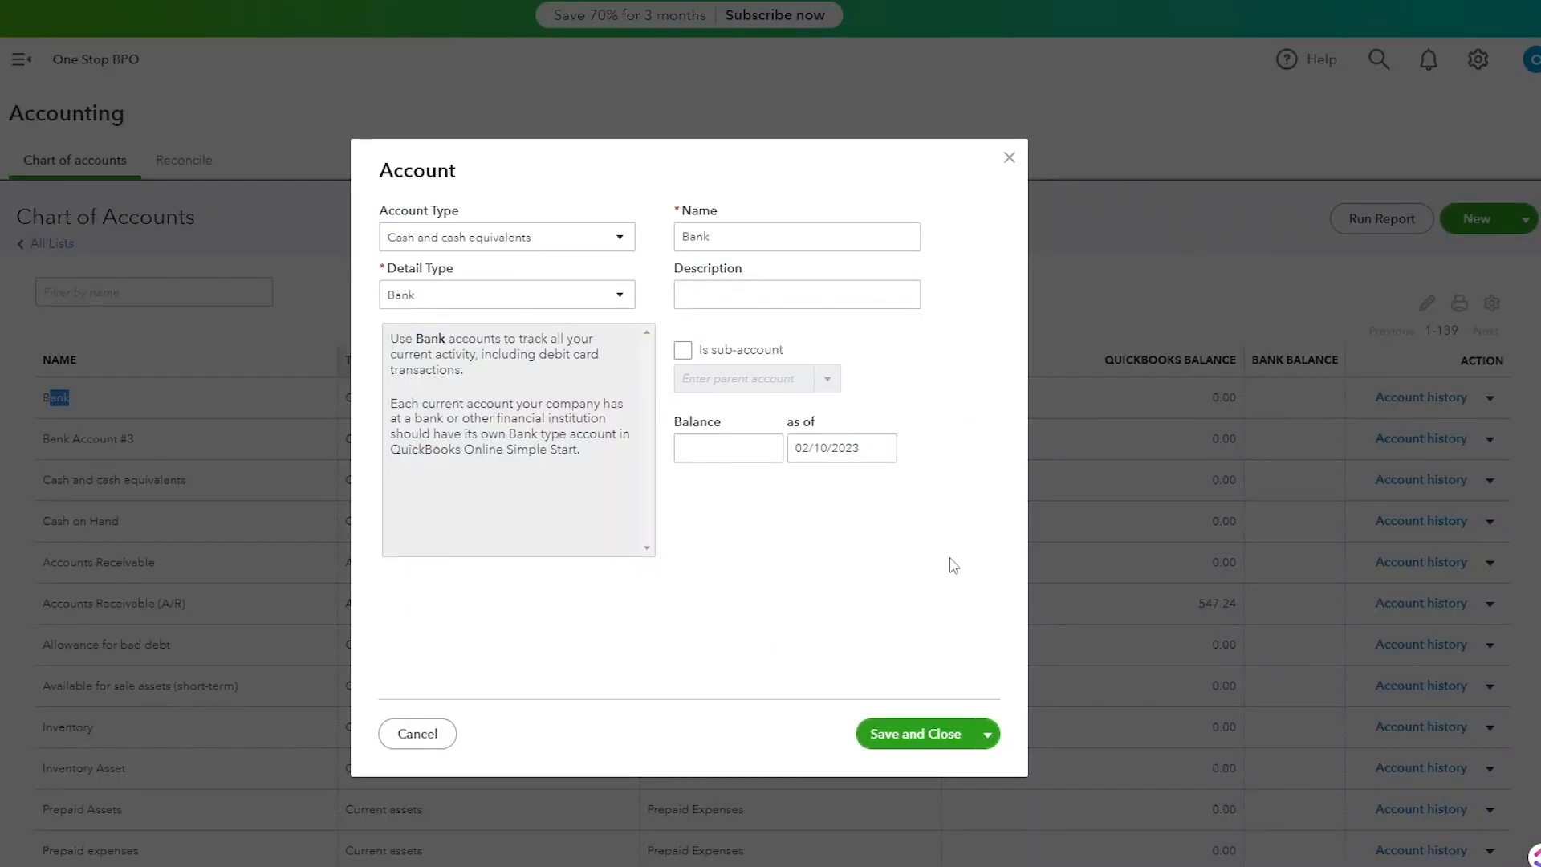
Step: Examine the account type choices and the name, description and detail type fields of the Bank account
left_click(596, 246)
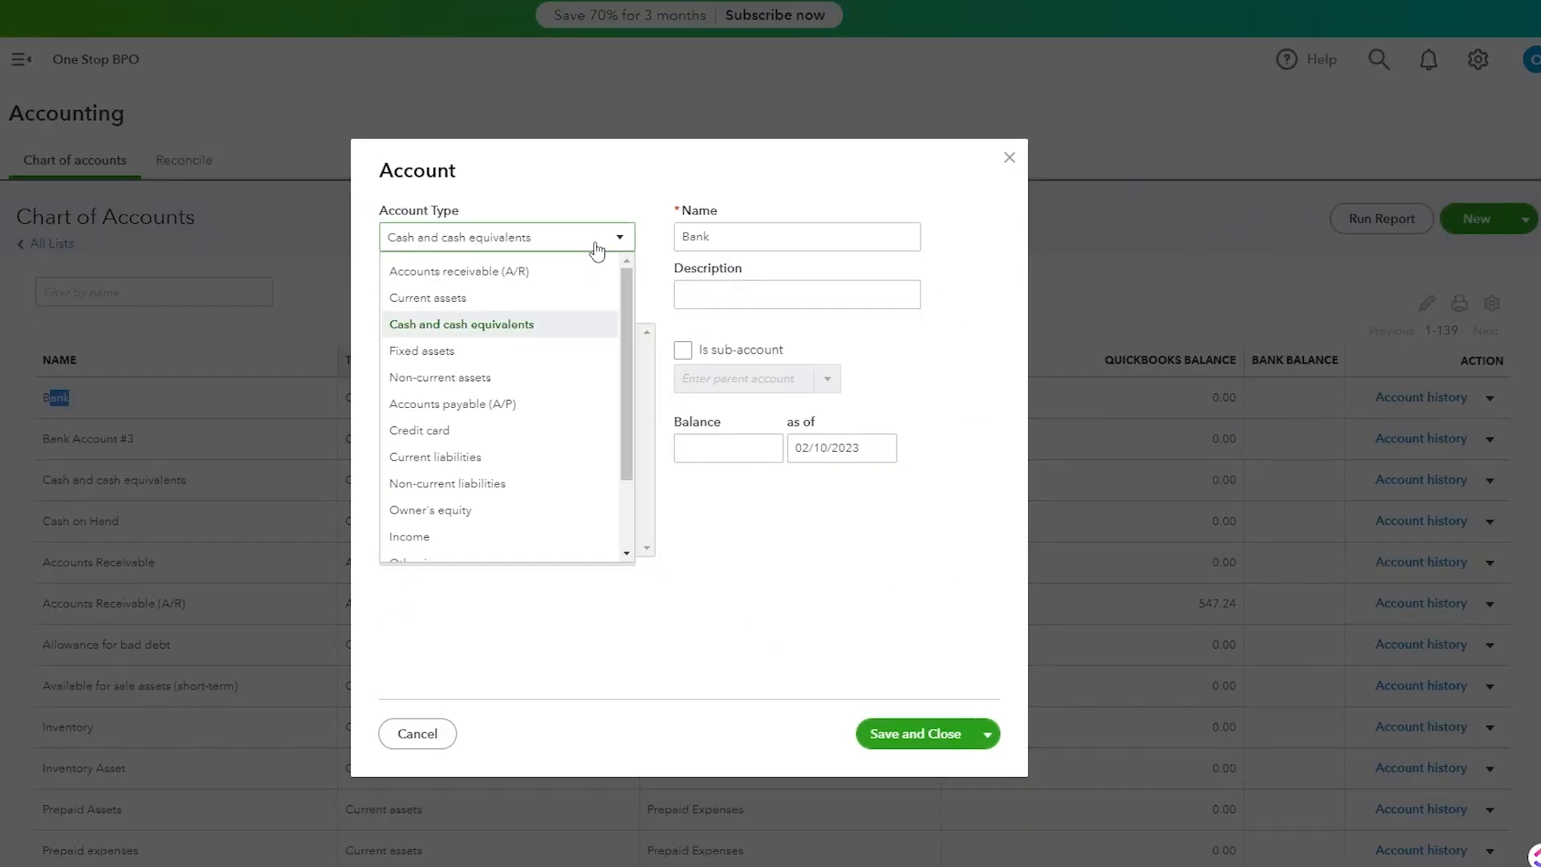
scroll(527, 502, "down", 2)
scroll(527, 502, "up", 2)
left_click(834, 230)
left_click(866, 301)
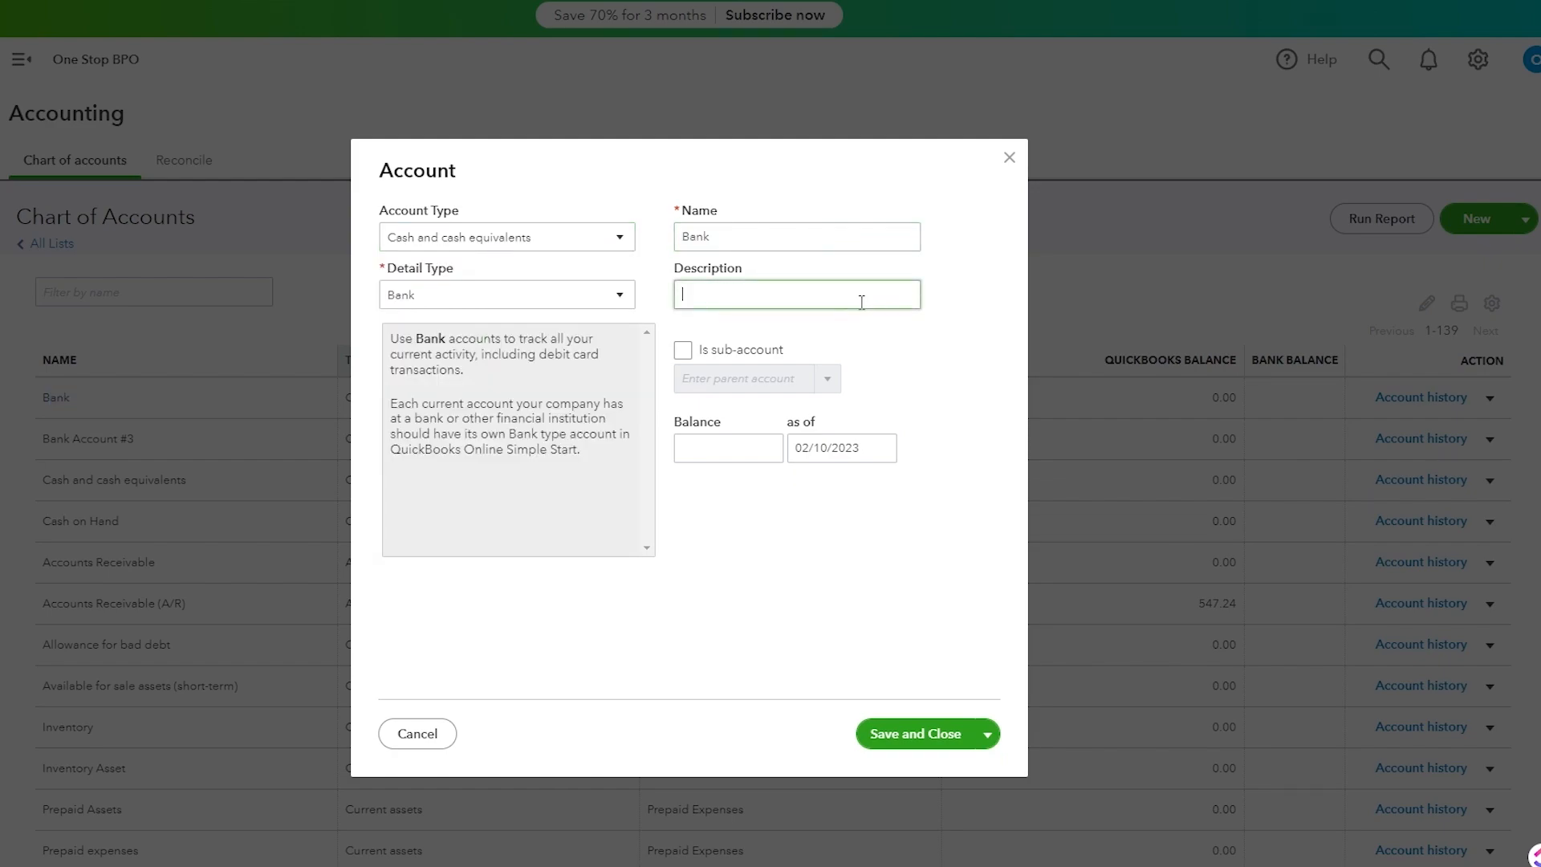
left_click(553, 304)
left_click(556, 305)
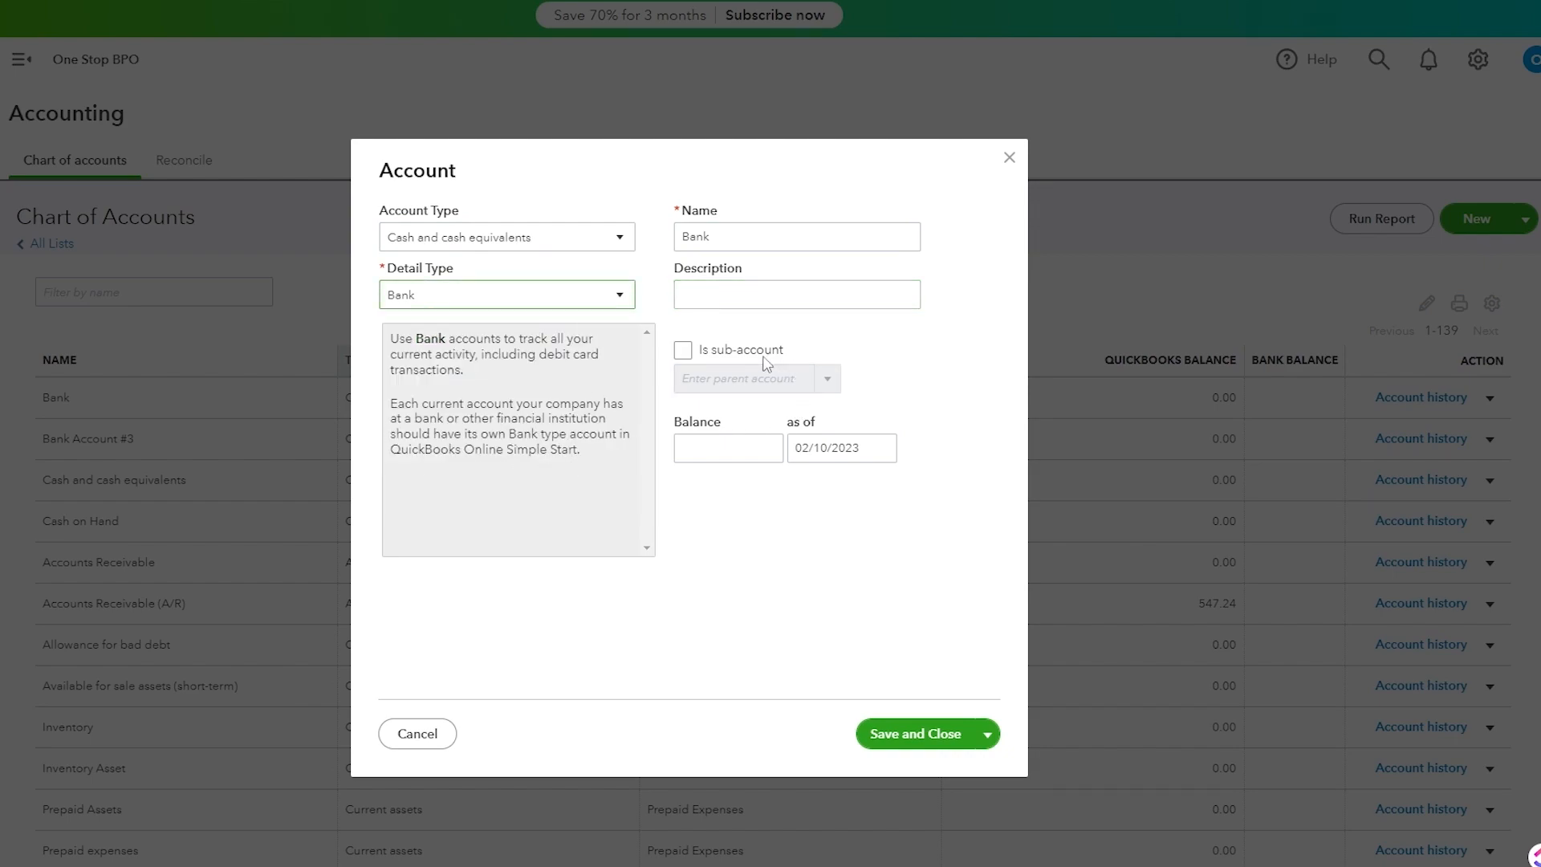
Step: Make the Bank account a sub-account of Cash and cash equivalents and enter a balance of 1000
left_click(683, 350)
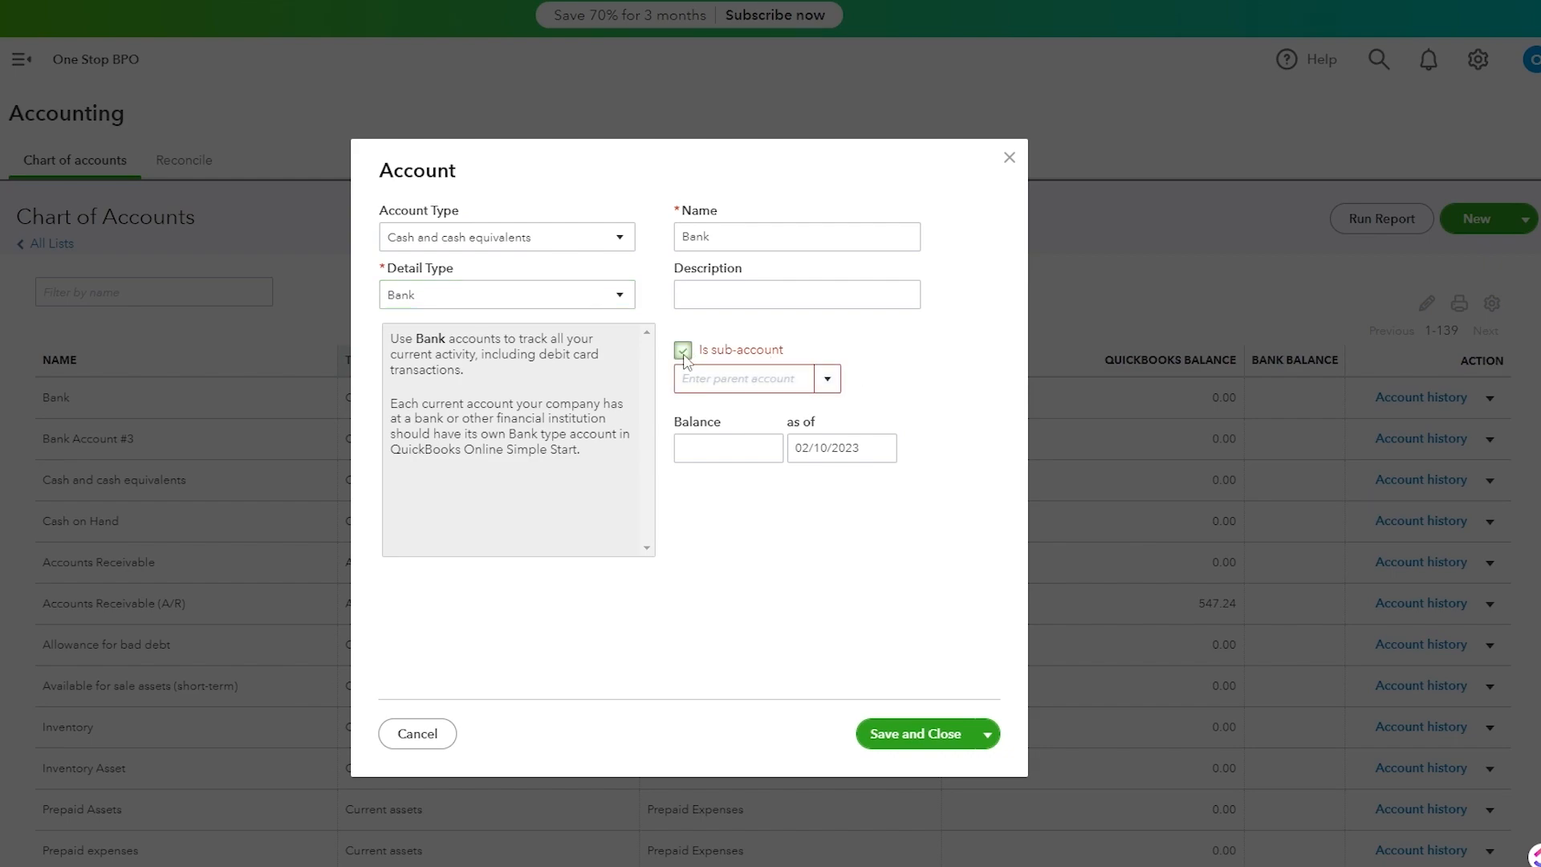
left_click(829, 382)
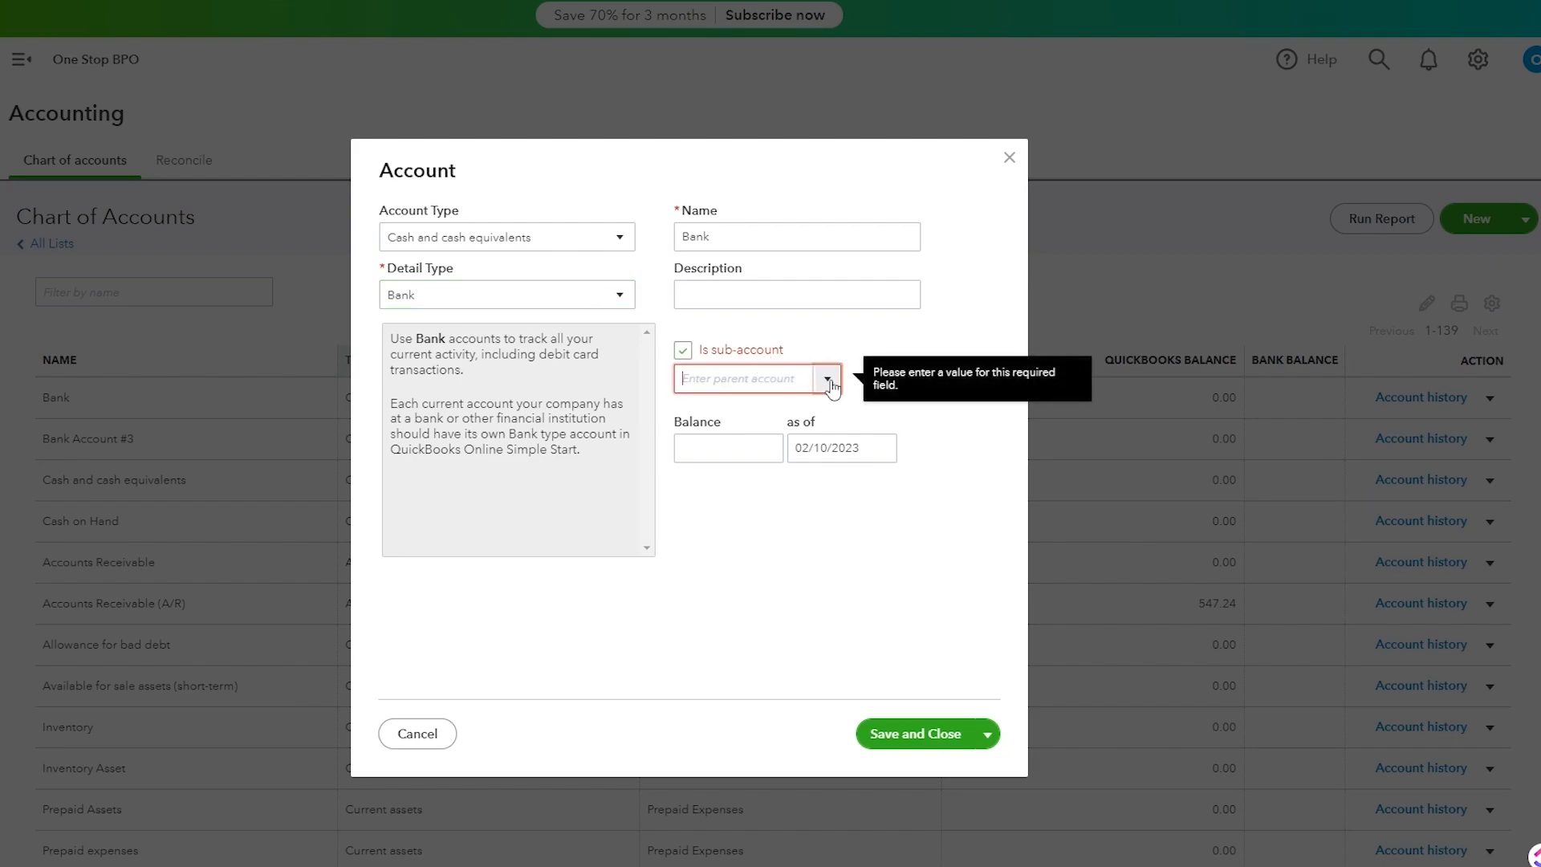
left_click(832, 386)
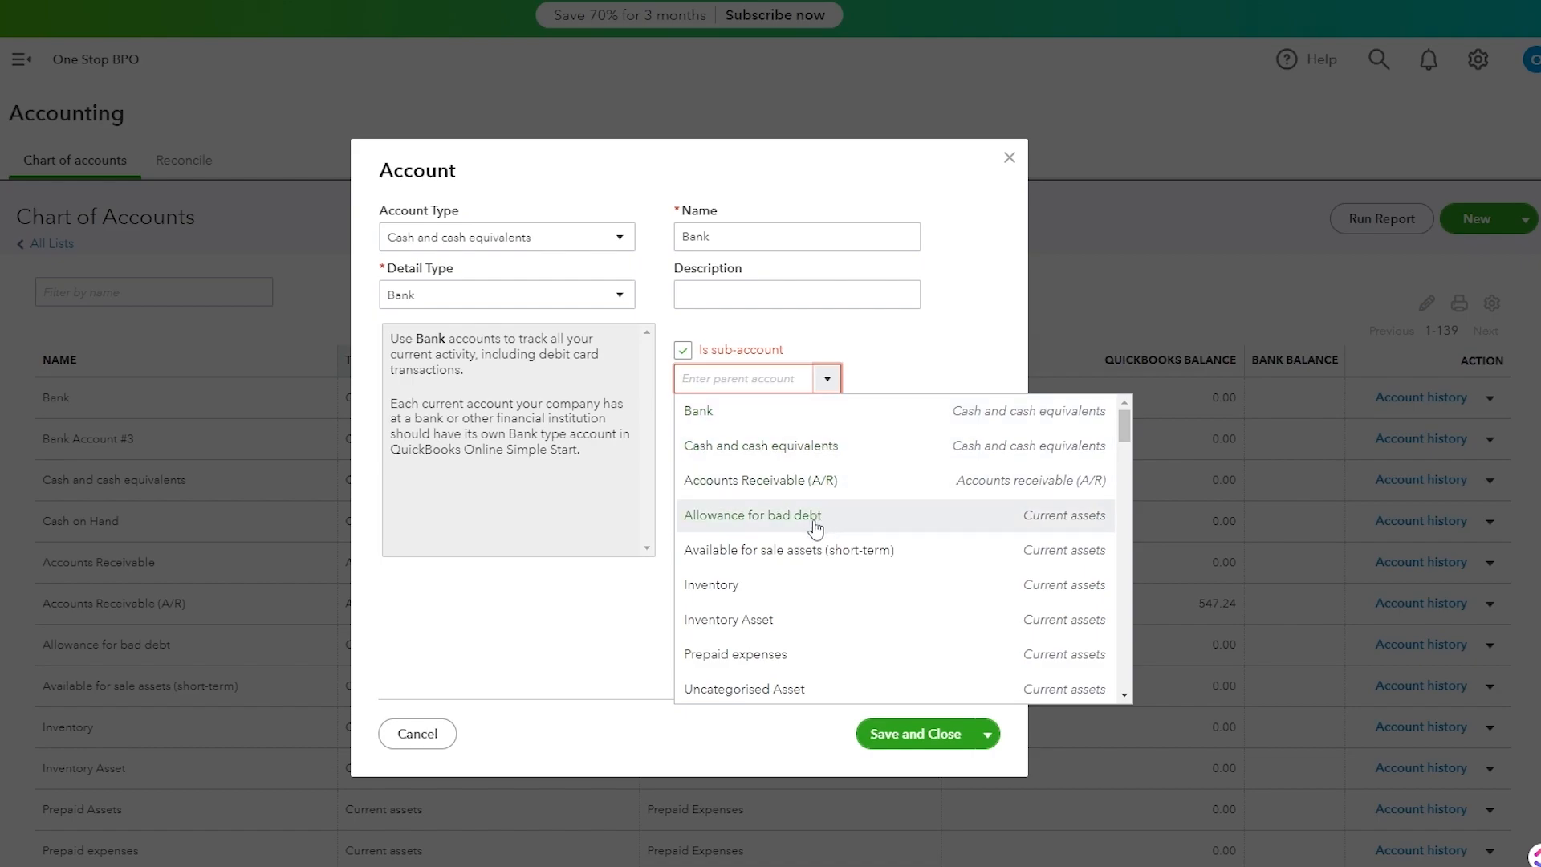
scroll(780, 602, "down", 4)
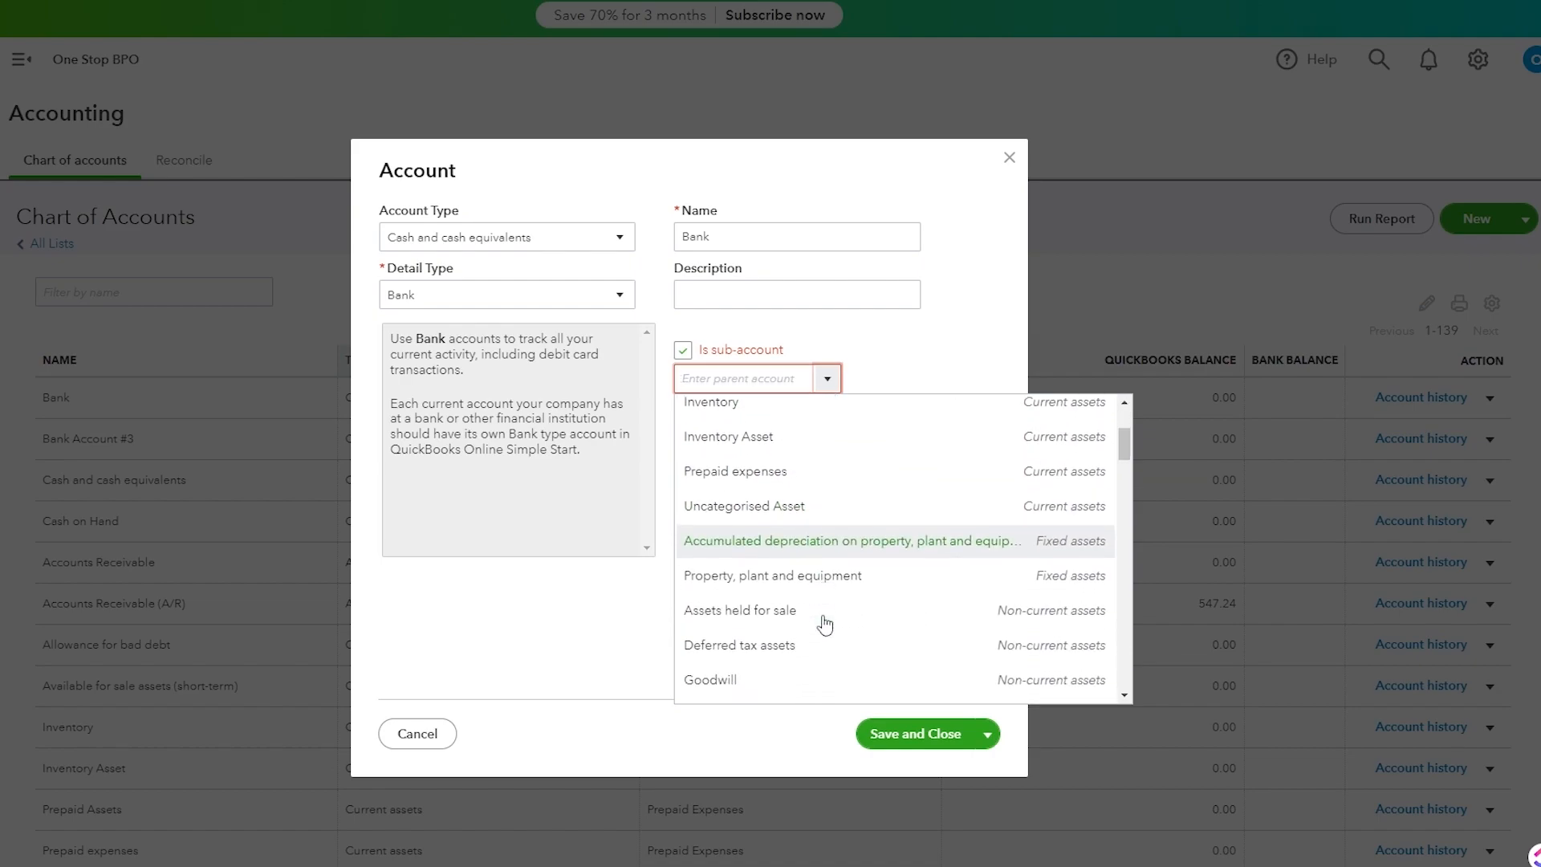
scroll(788, 606, "down", 4)
scroll(788, 606, "up", 8)
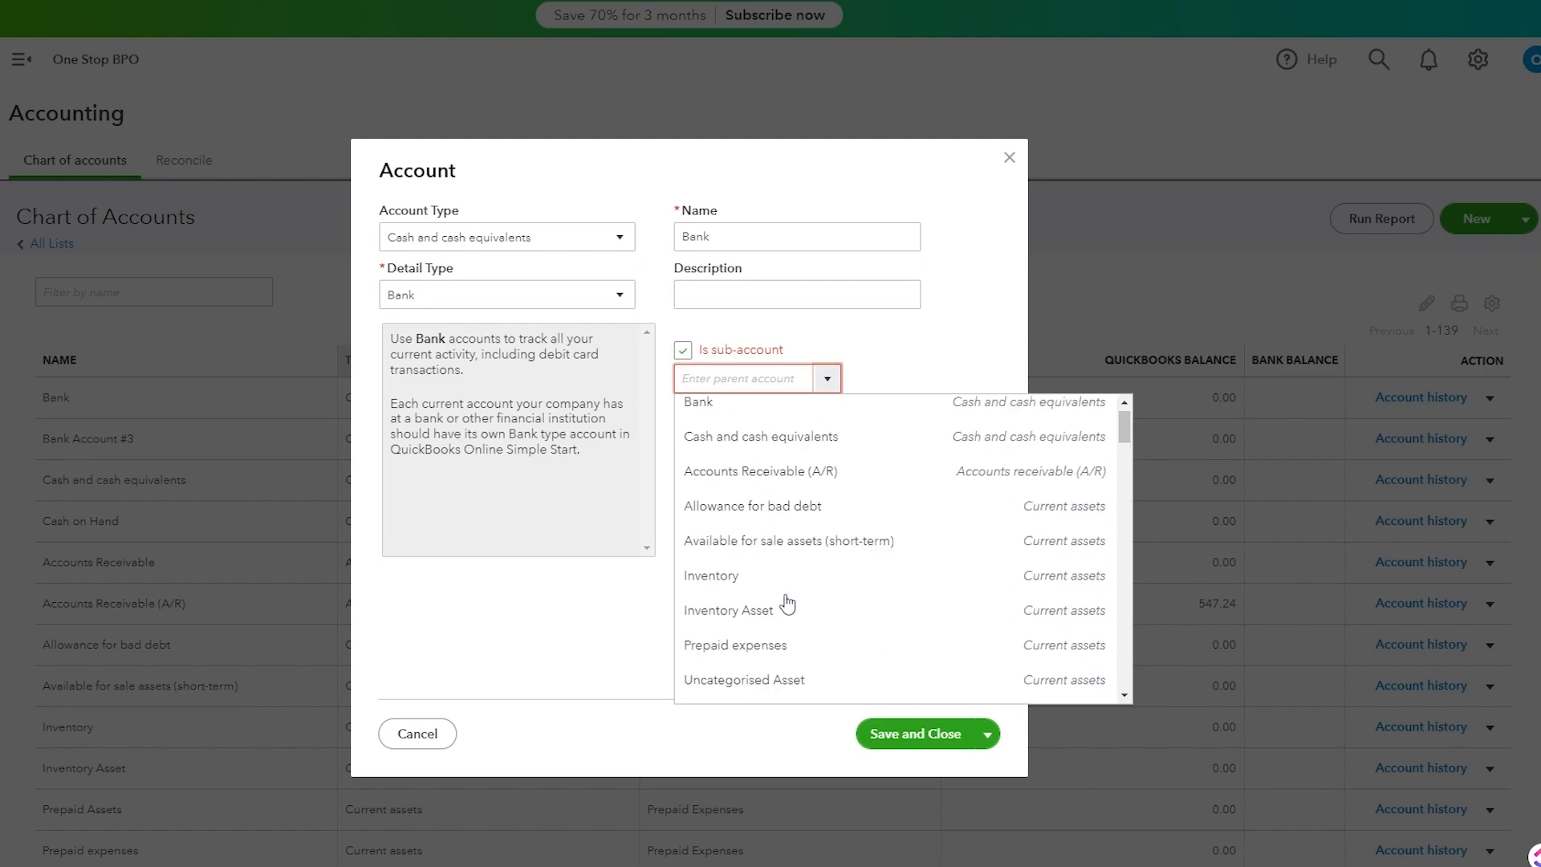
scroll(851, 466, "down", 12)
scroll(855, 481, "down", 8)
scroll(867, 485, "up", 20)
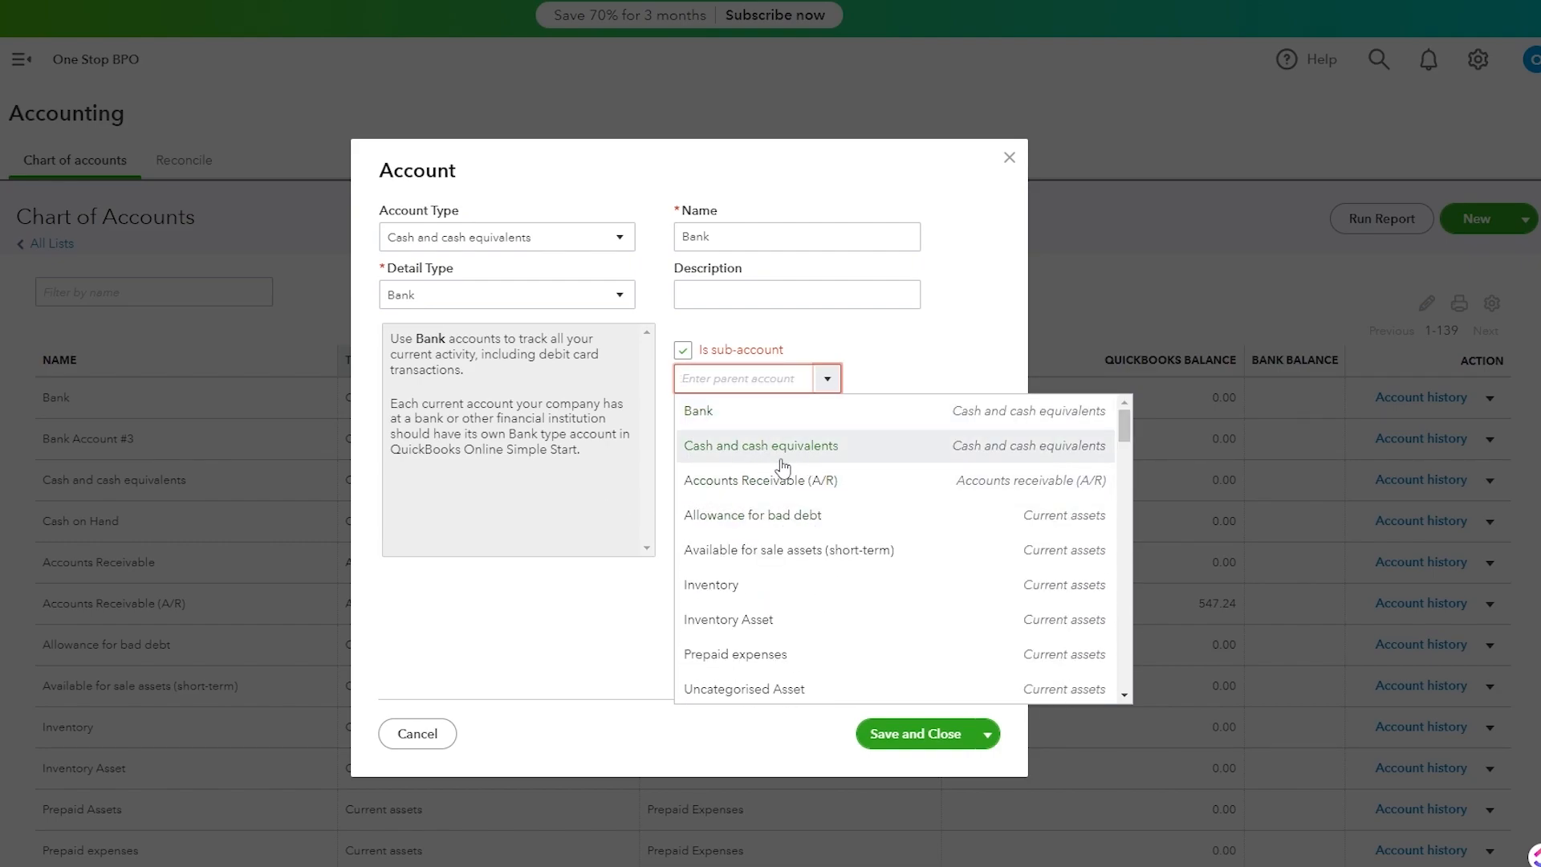
left_click(818, 448)
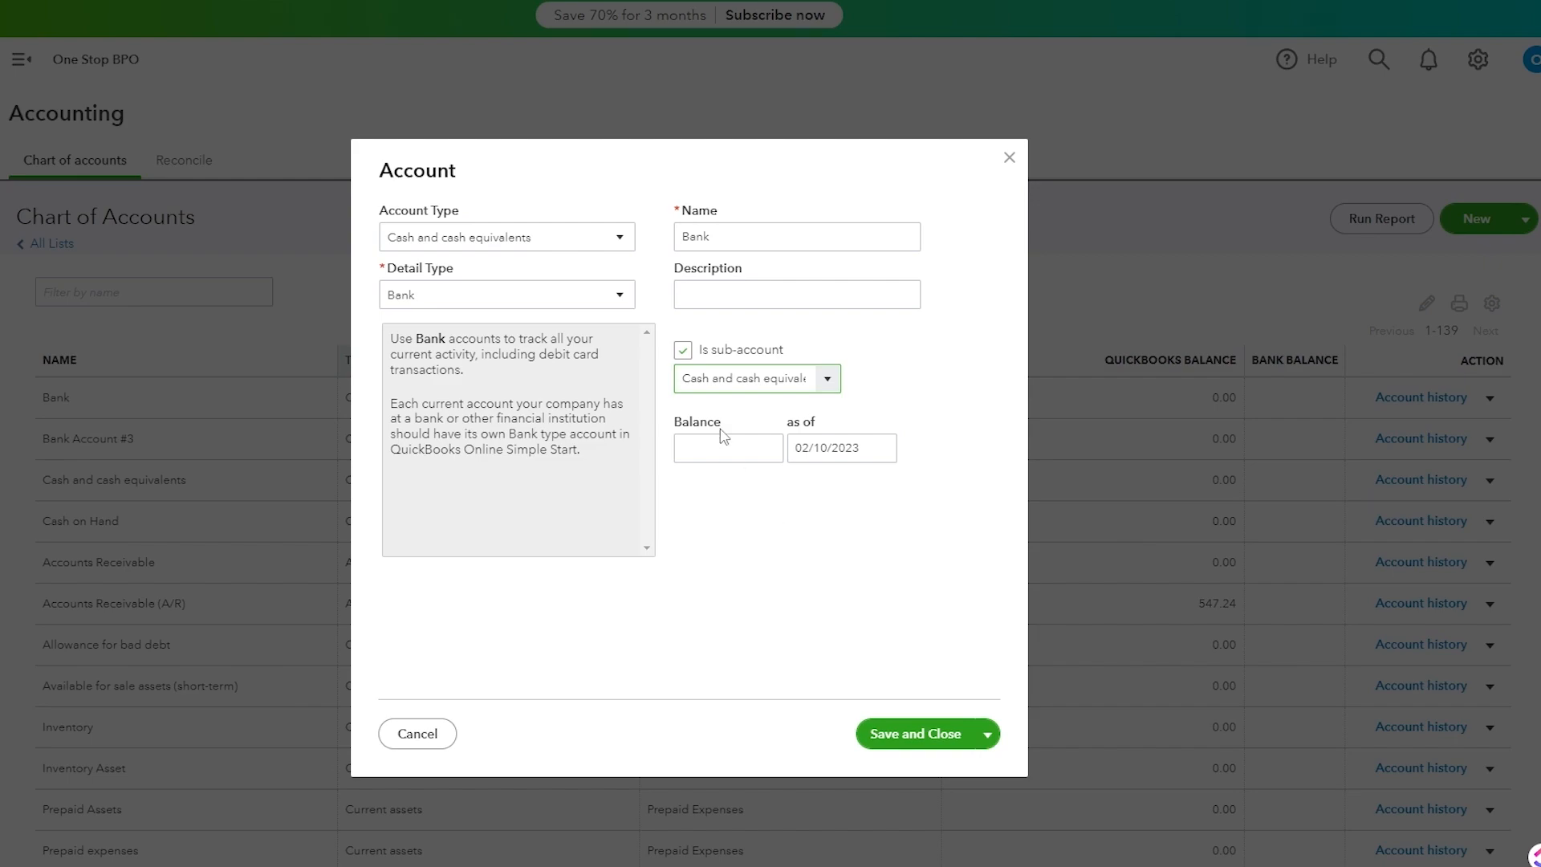
left_click(750, 451)
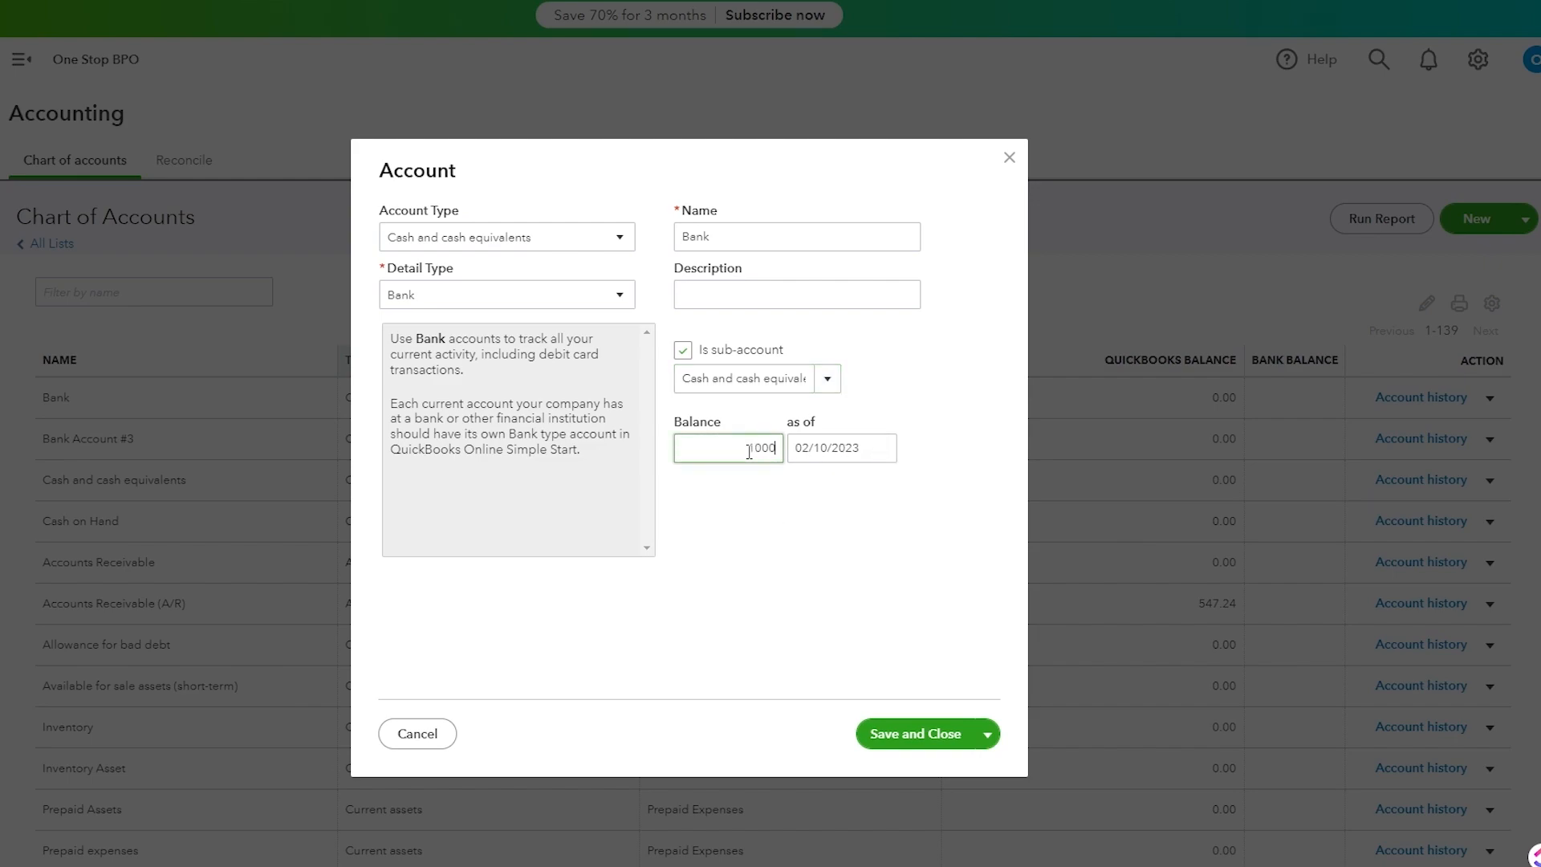
Step: Set the Bank account's balance to 10,000 and save the account
left_click(867, 635)
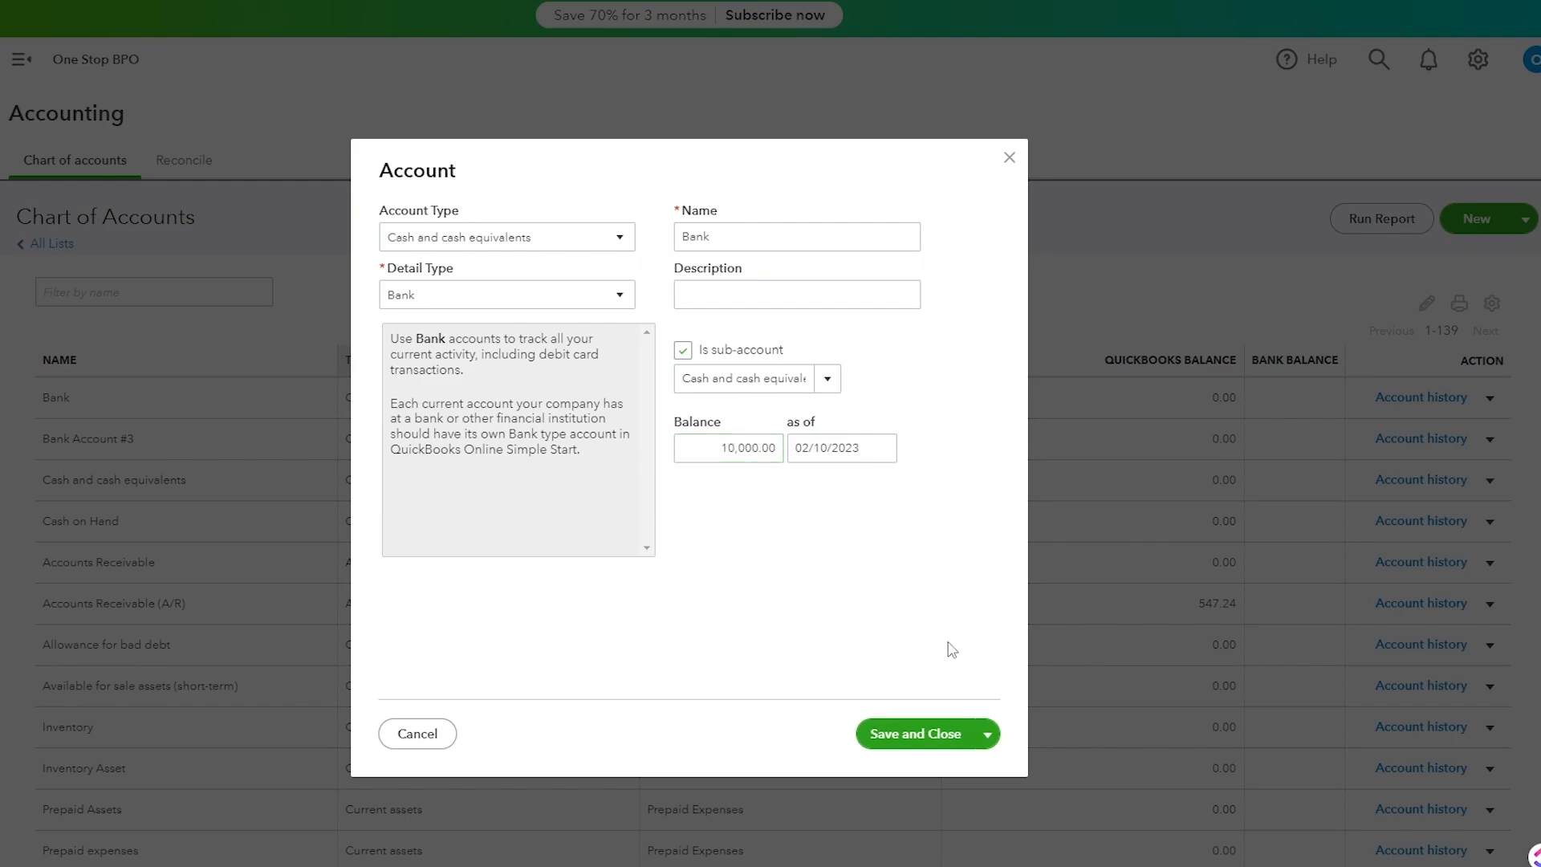
left_click(935, 743)
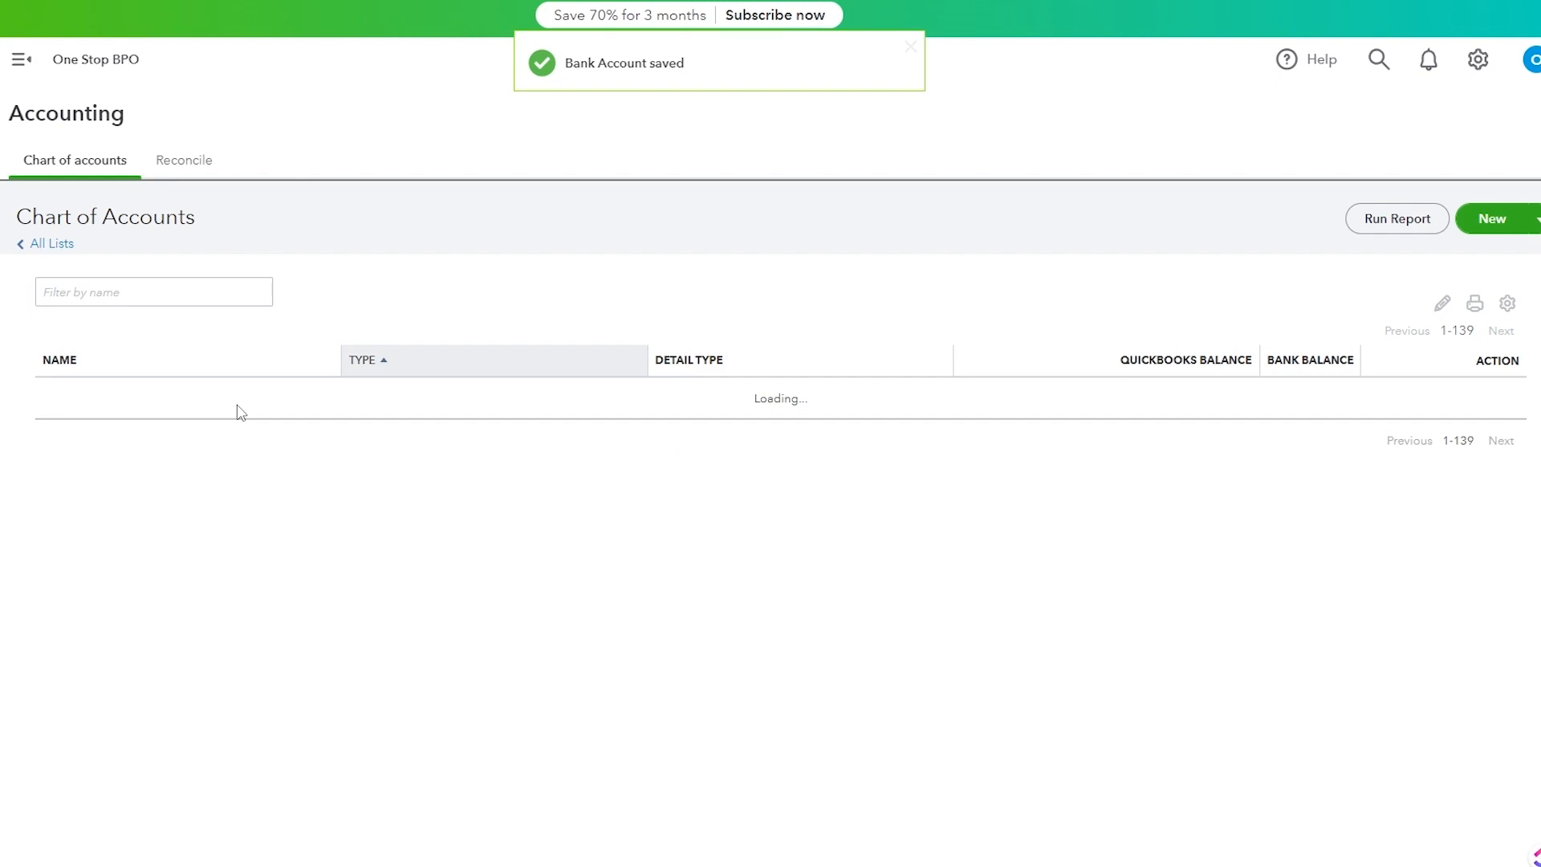
scroll(945, 468, "down", 3)
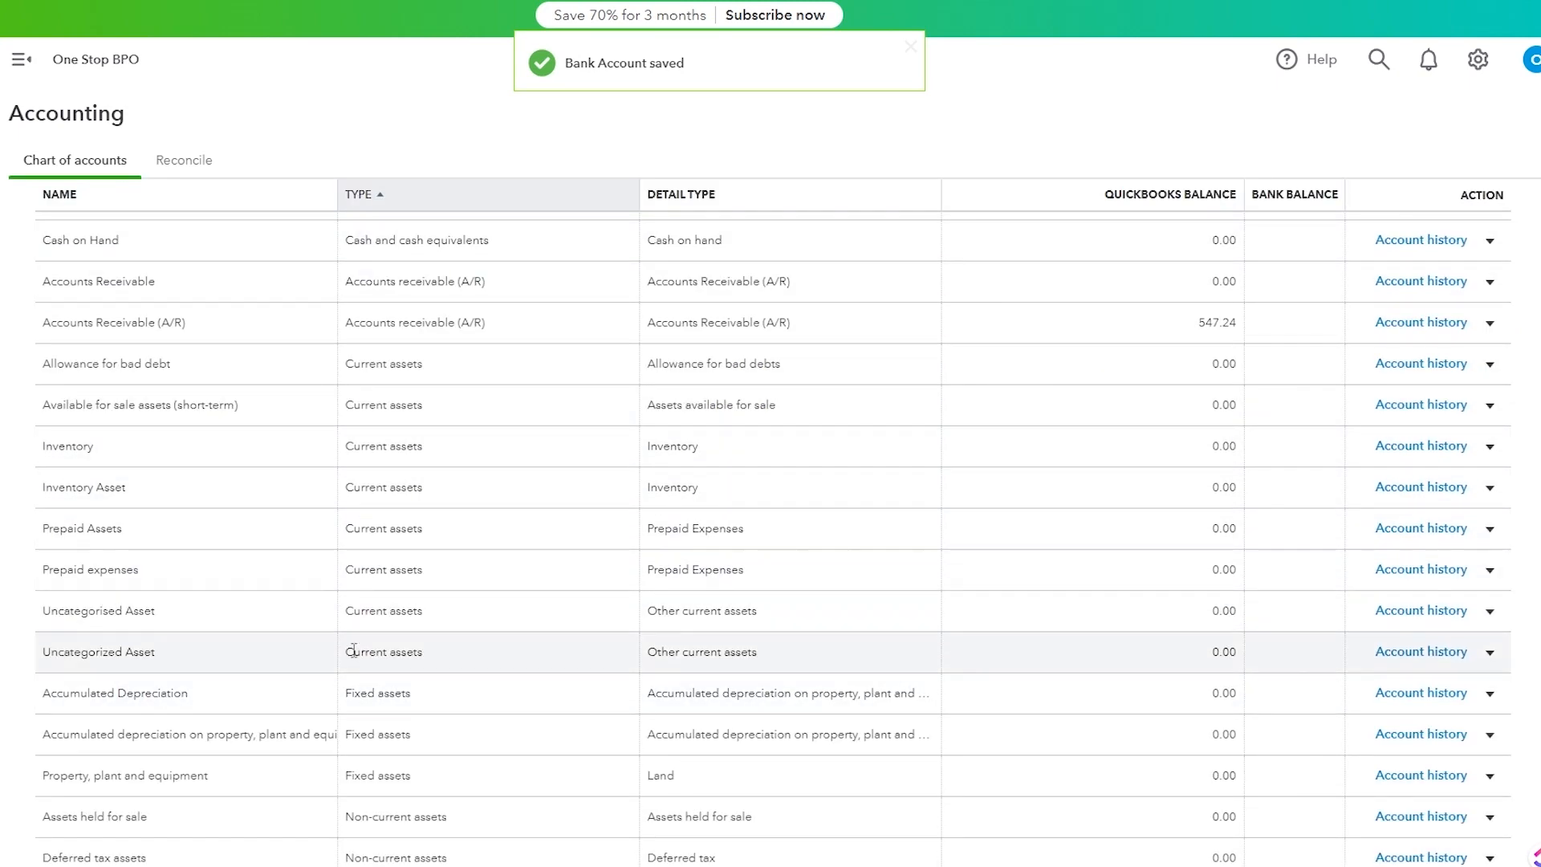
scroll(347, 680, "up", 3)
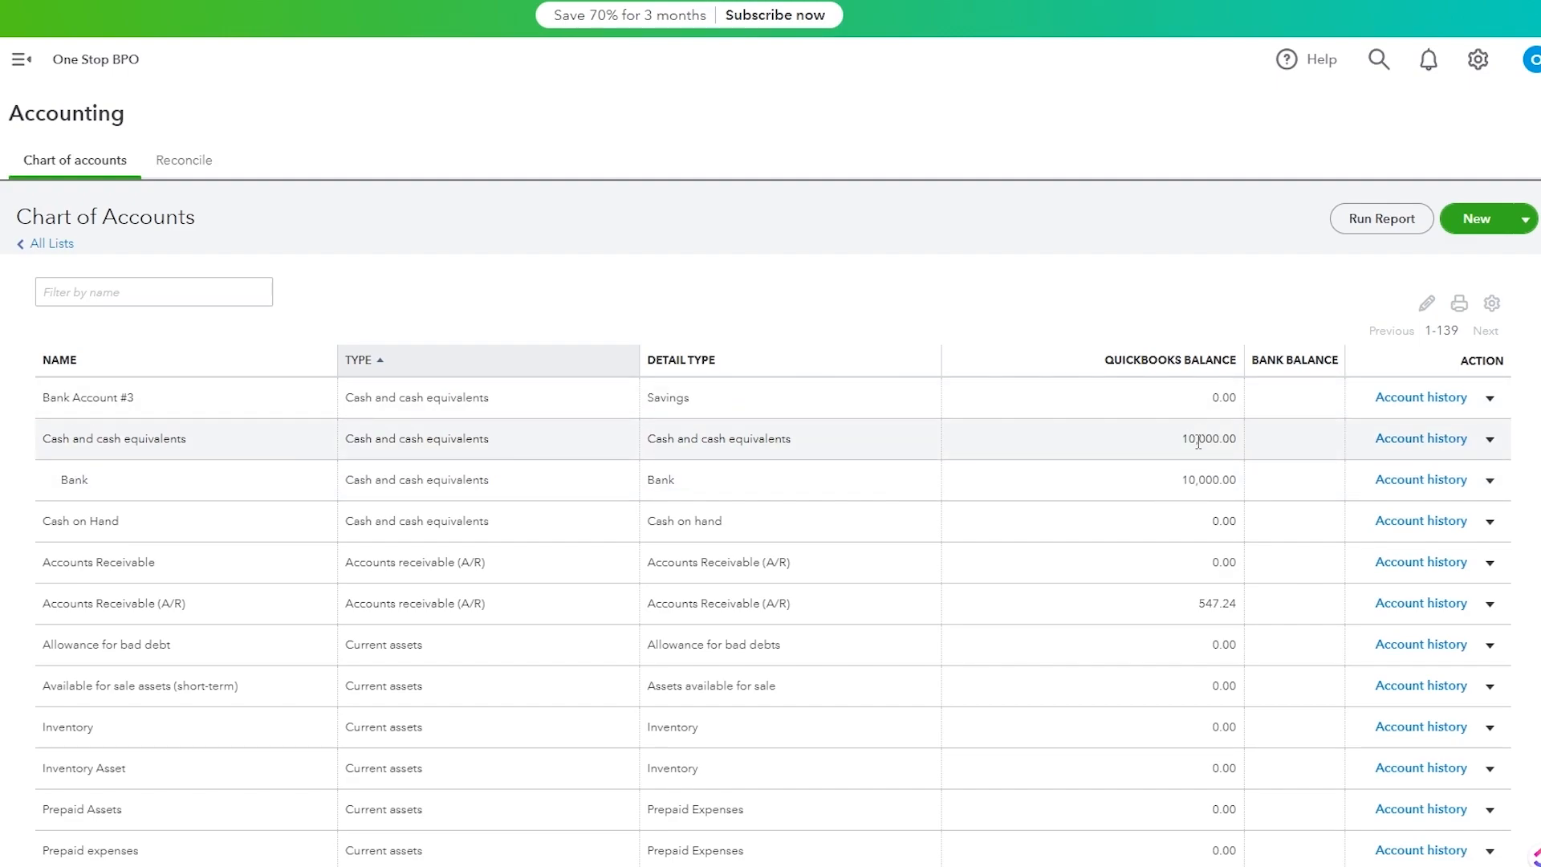
Step: Open the Cash and cash equivalents account, check its balance and leave it without saving
left_click(1490, 440)
left_click(1428, 504)
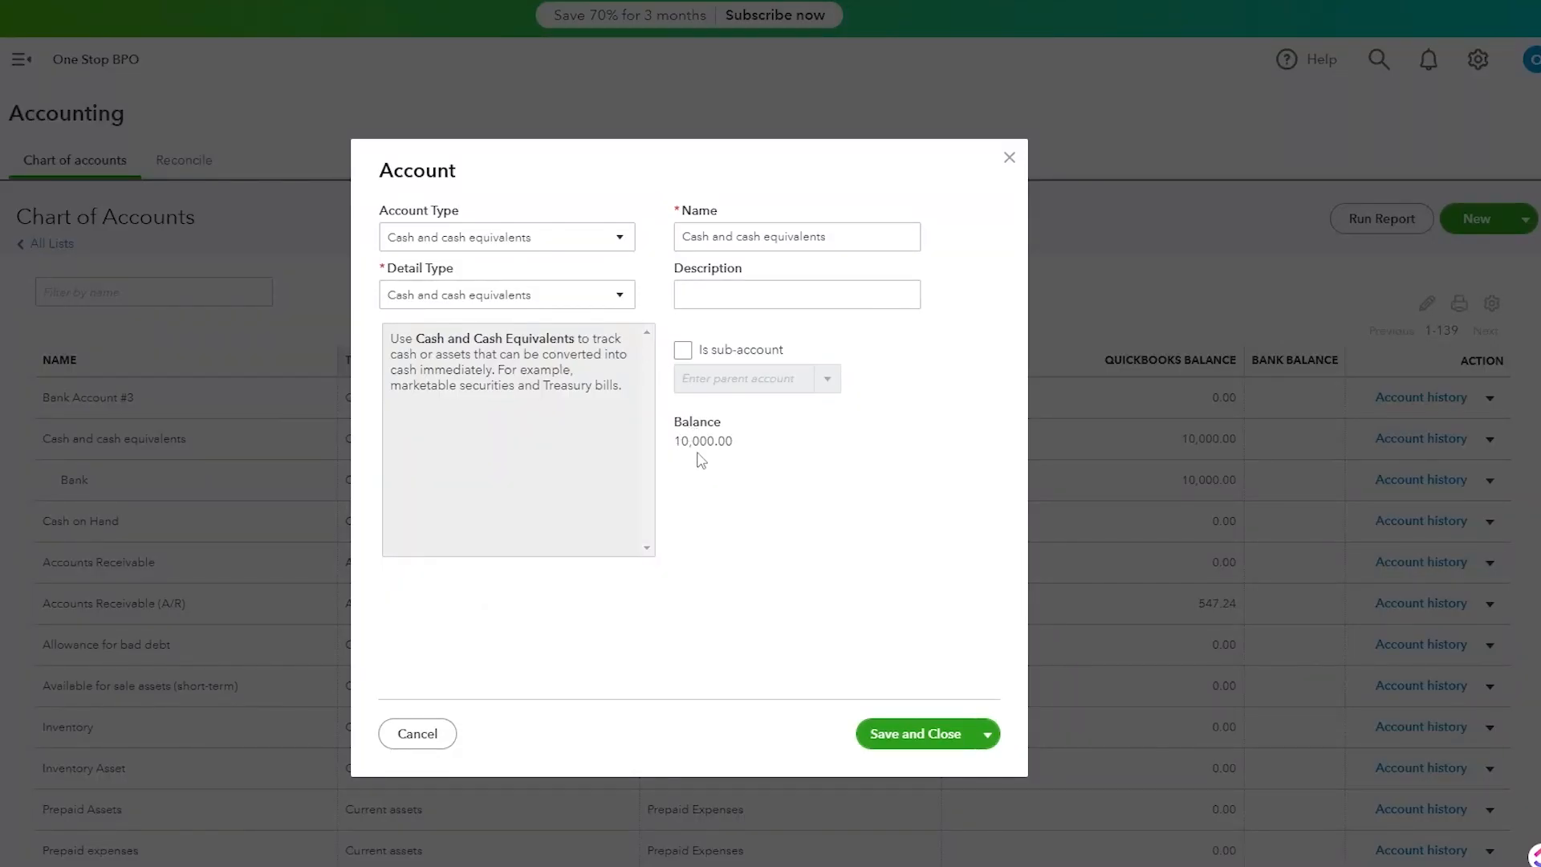
left_click_drag(726, 447, 697, 442)
left_click(744, 472)
left_click(423, 734)
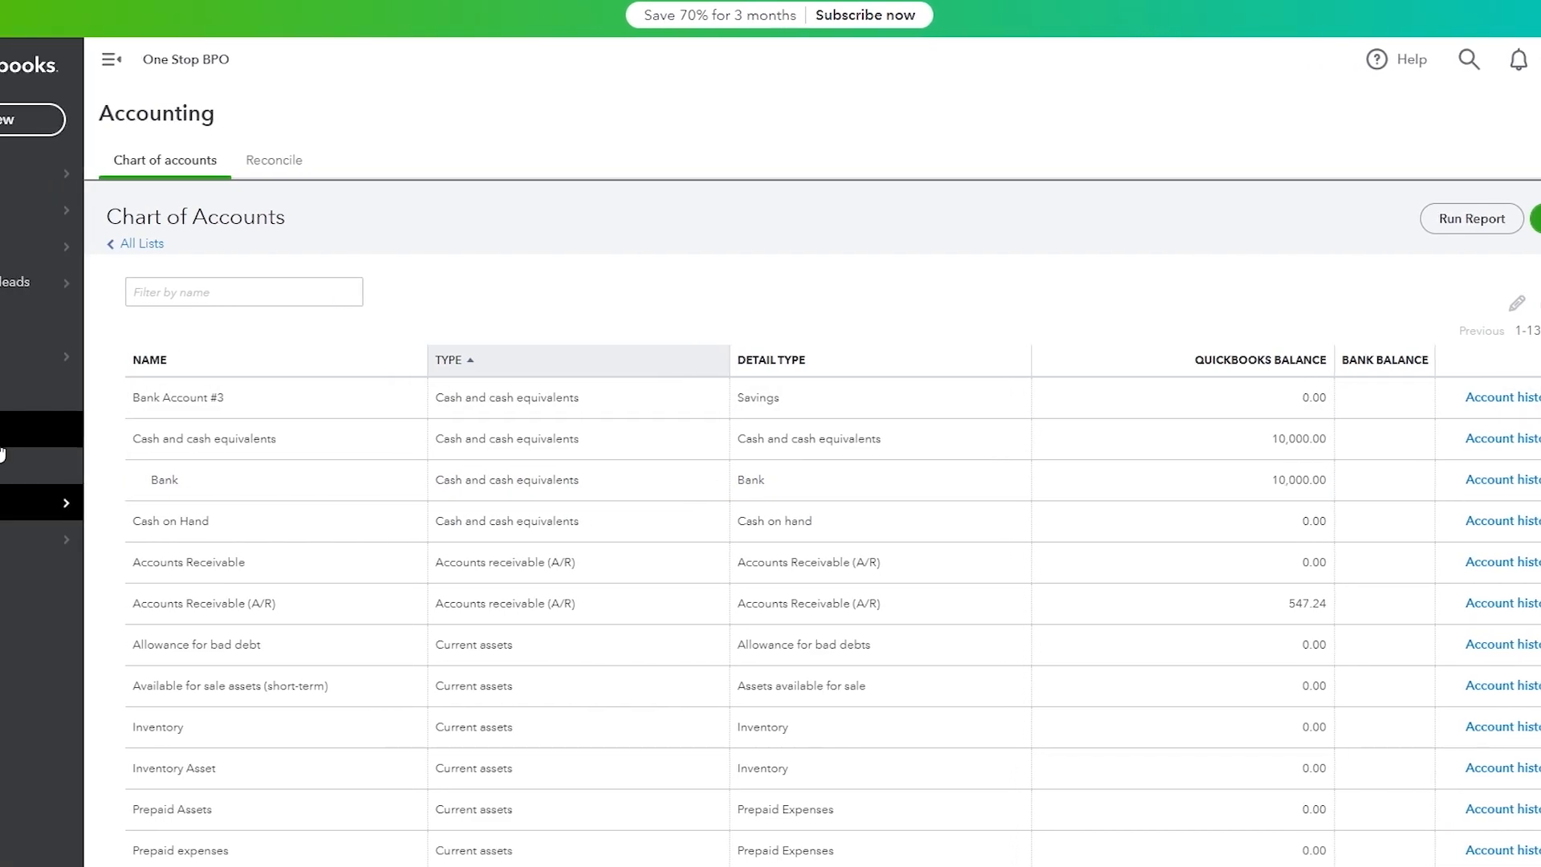
Step: Open the reports and look through the favourite and business overview reports
left_click(2, 437)
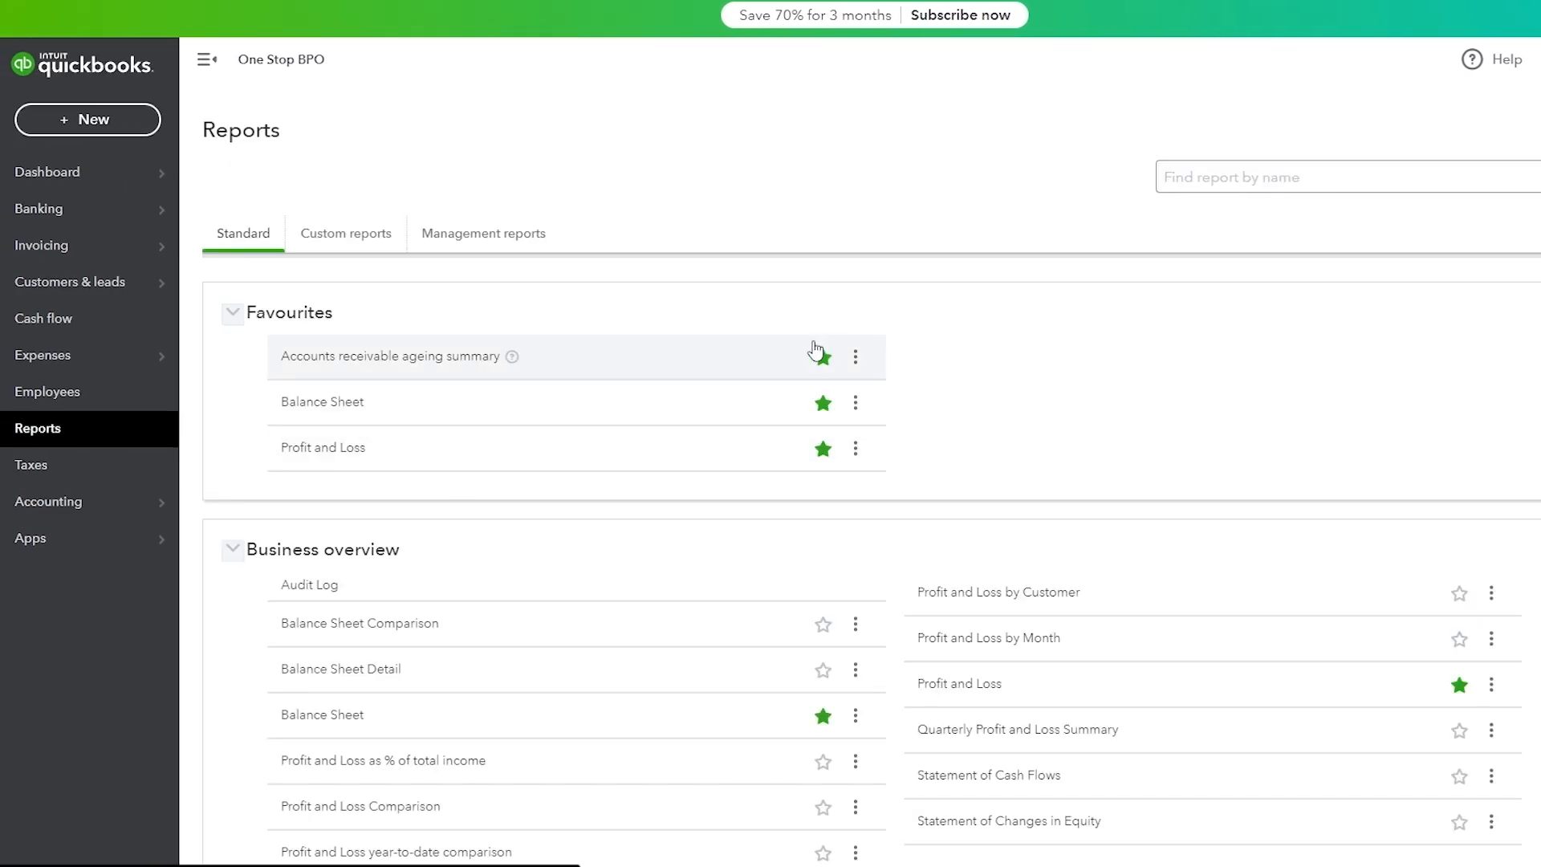
scroll(999, 413, "down", 3)
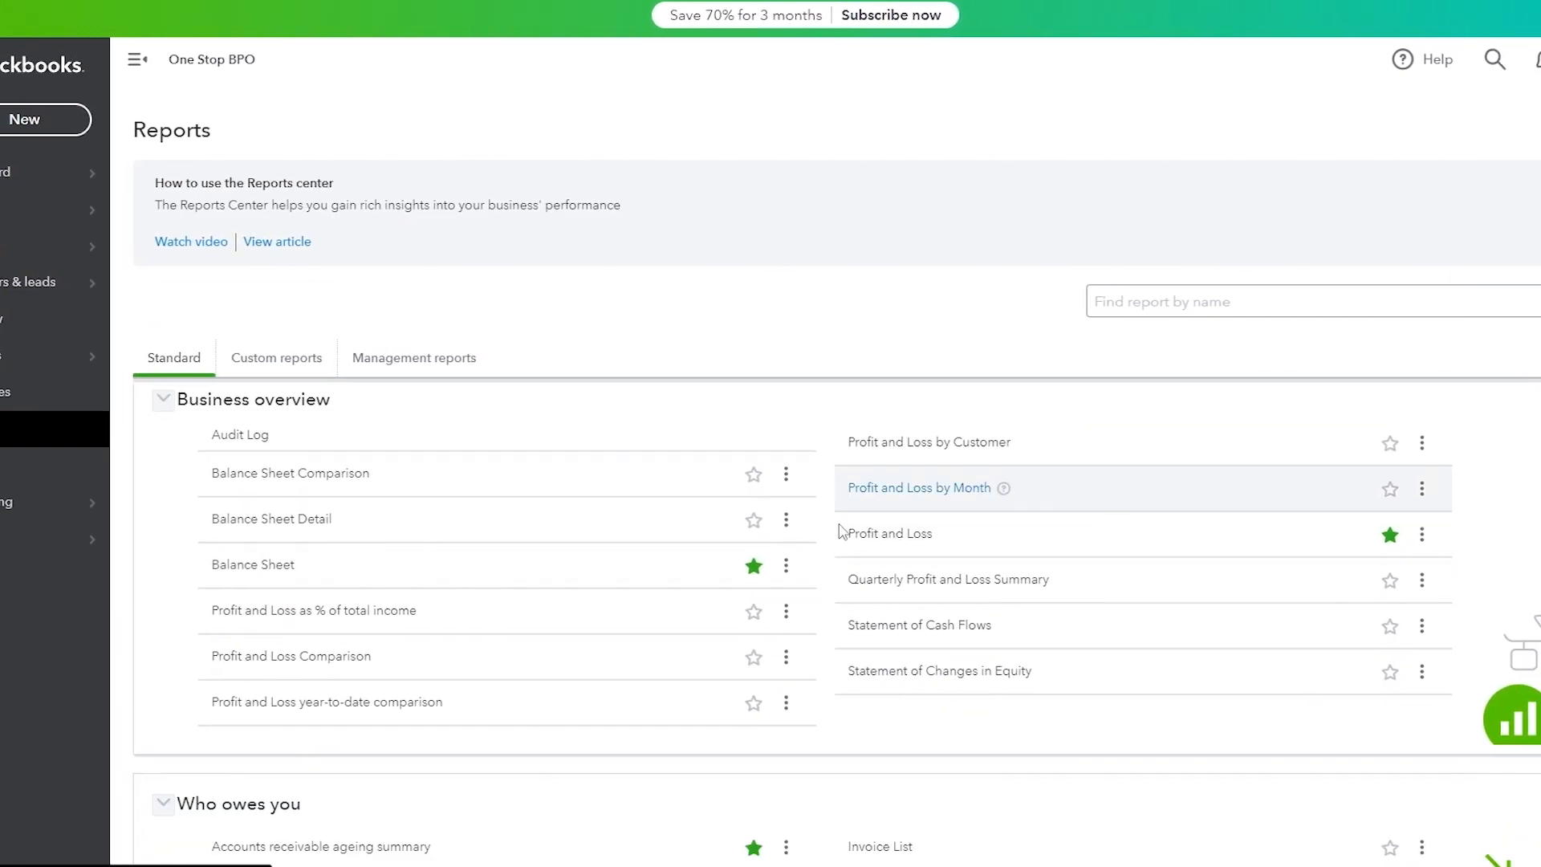
scroll(891, 521, "up", 3)
scroll(582, 545, "down", 2)
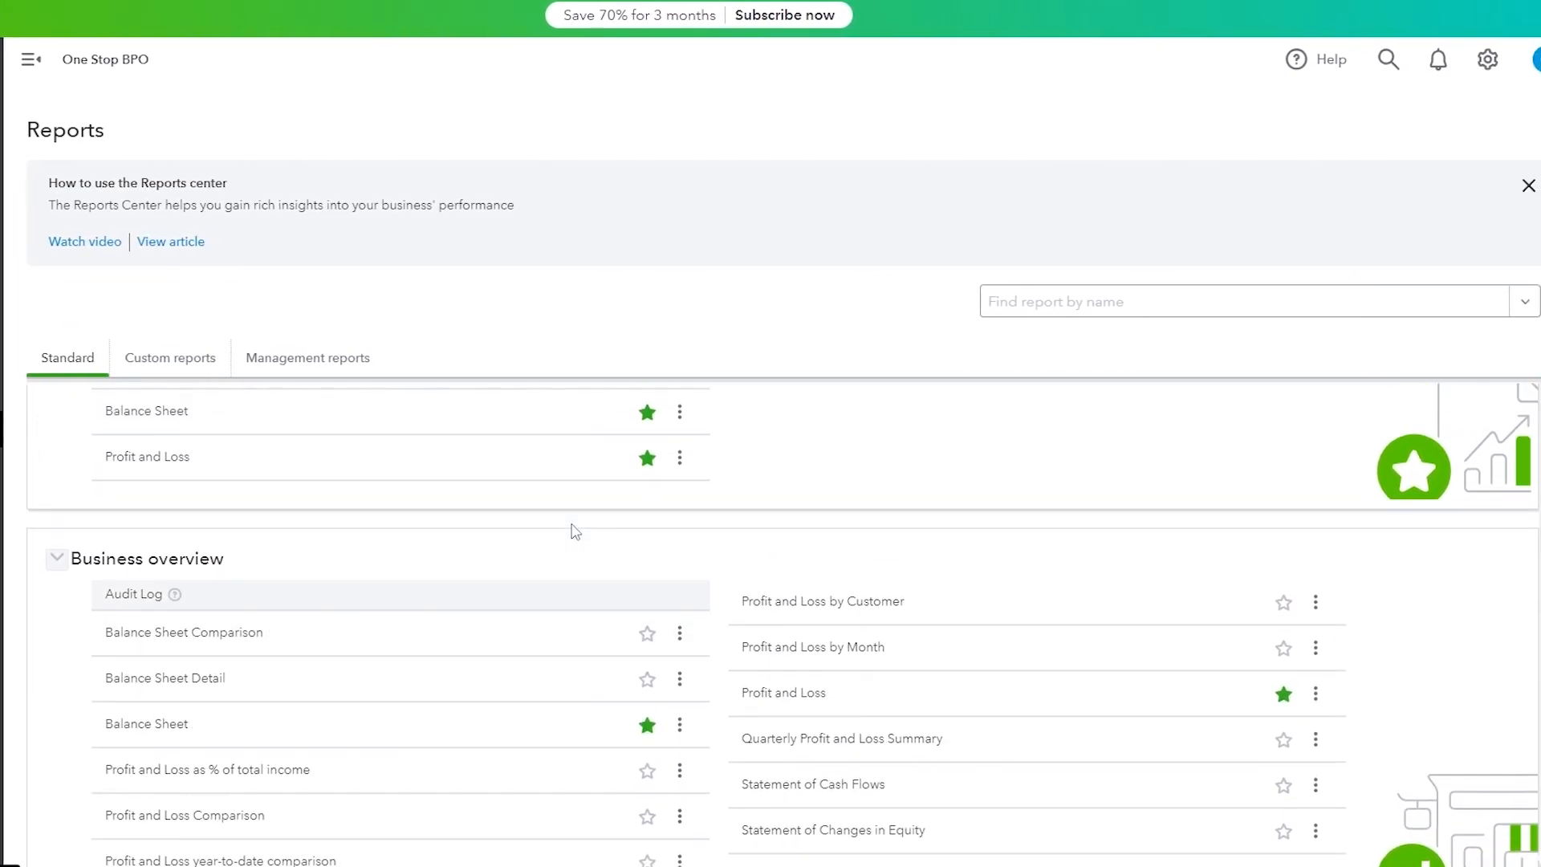
scroll(482, 489, "up", 2)
Step: Return to the chart of accounts and look through the account list
mouse_move(1, 498)
left_click(69, 499)
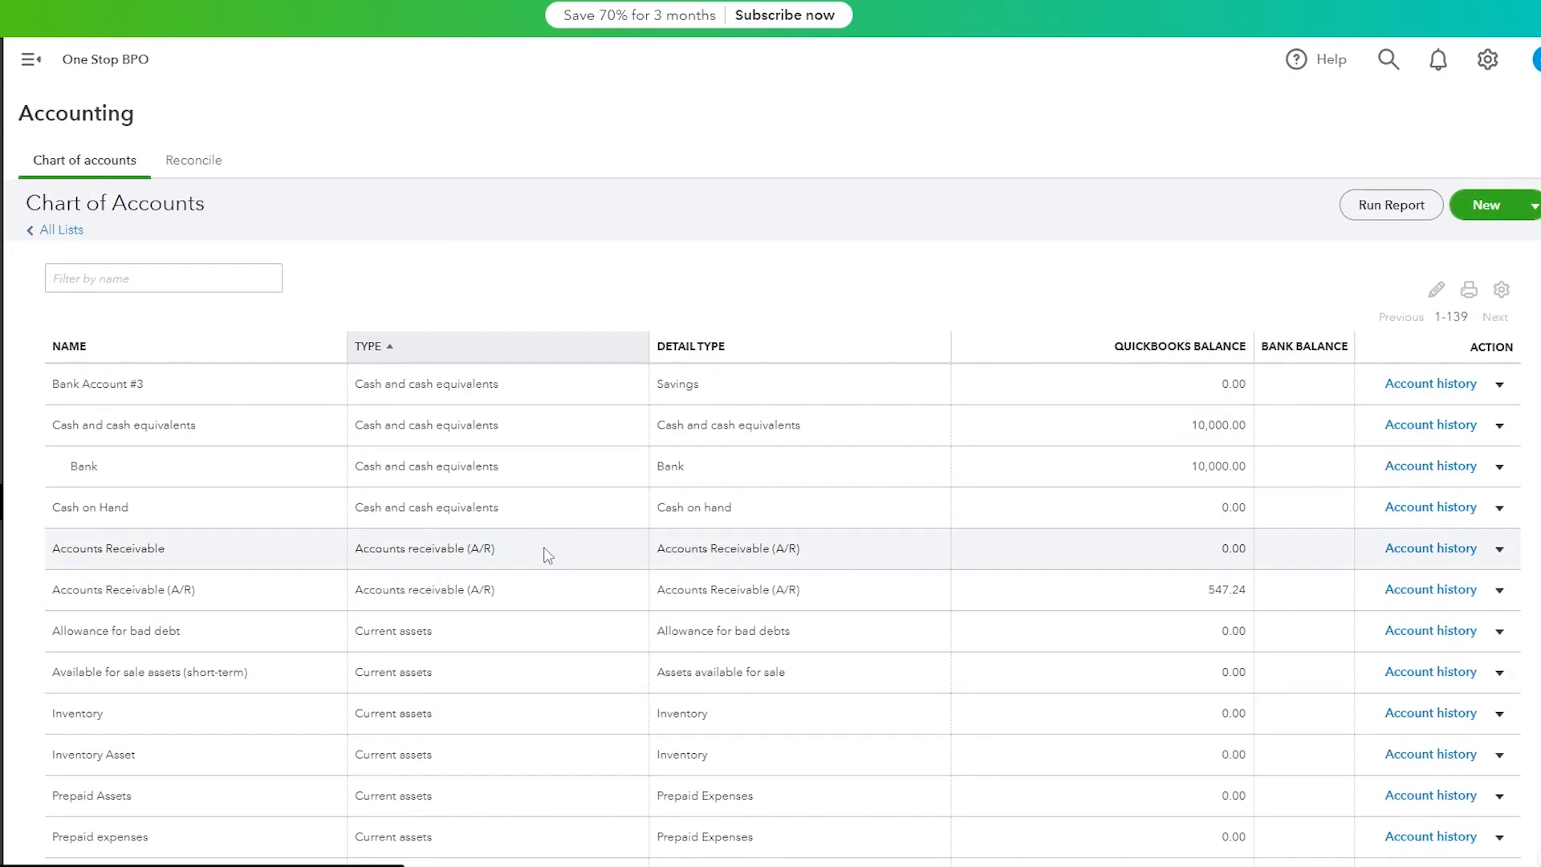
scroll(539, 559, "down", 3)
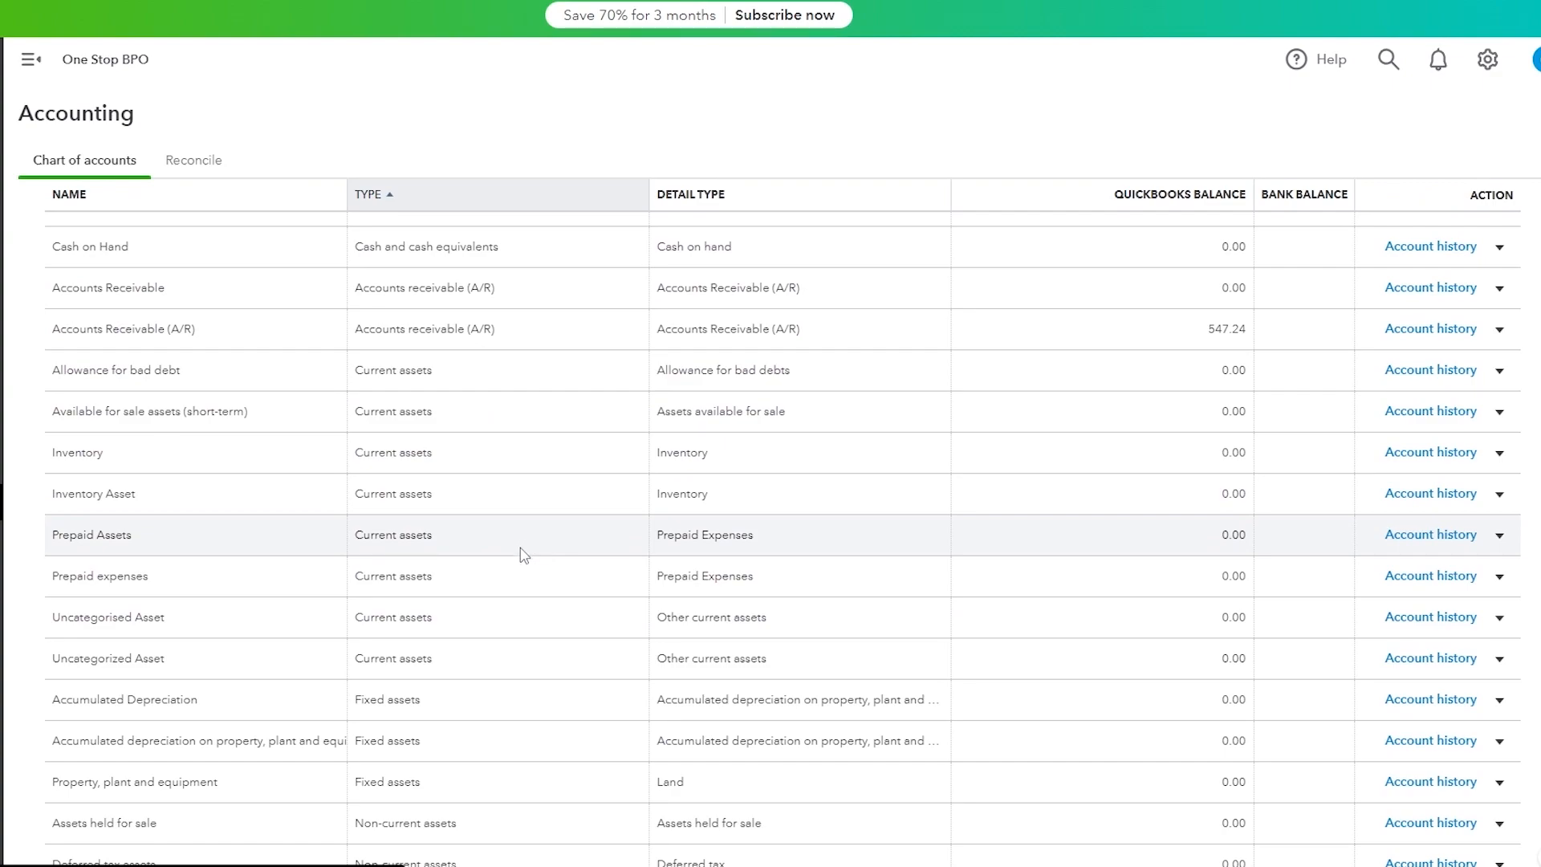
scroll(523, 554, "down", 1)
scroll(523, 554, "up", 1)
scroll(1166, 312, "up", 3)
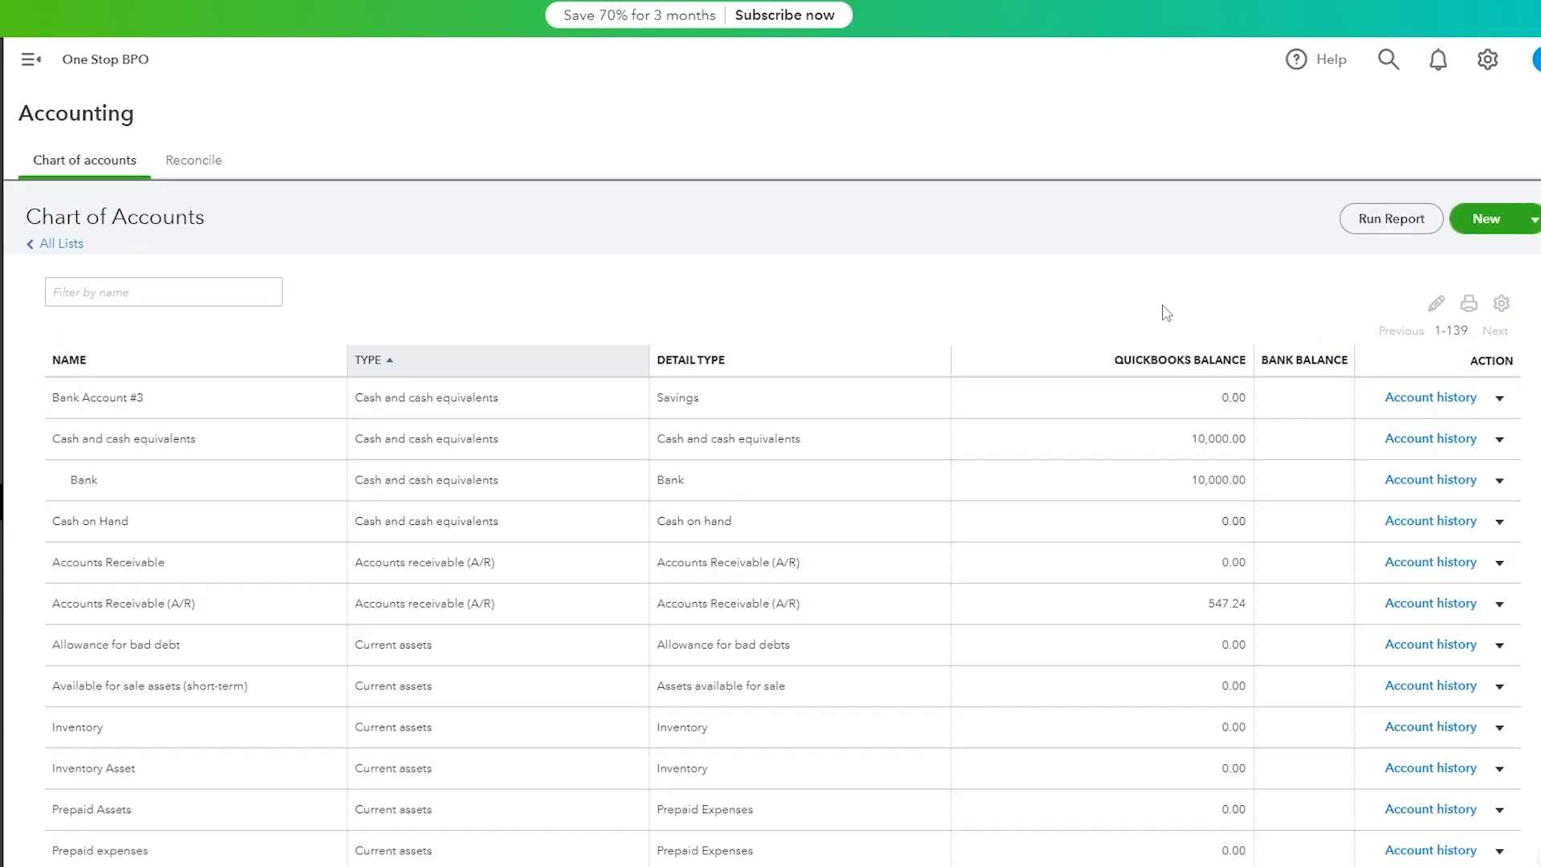
scroll(1204, 300, "down", 2)
scroll(1204, 299, "up", 2)
Step: Enable account numbers for the chart of accounts in the advanced company settings, have them shown, and save
left_click(1490, 71)
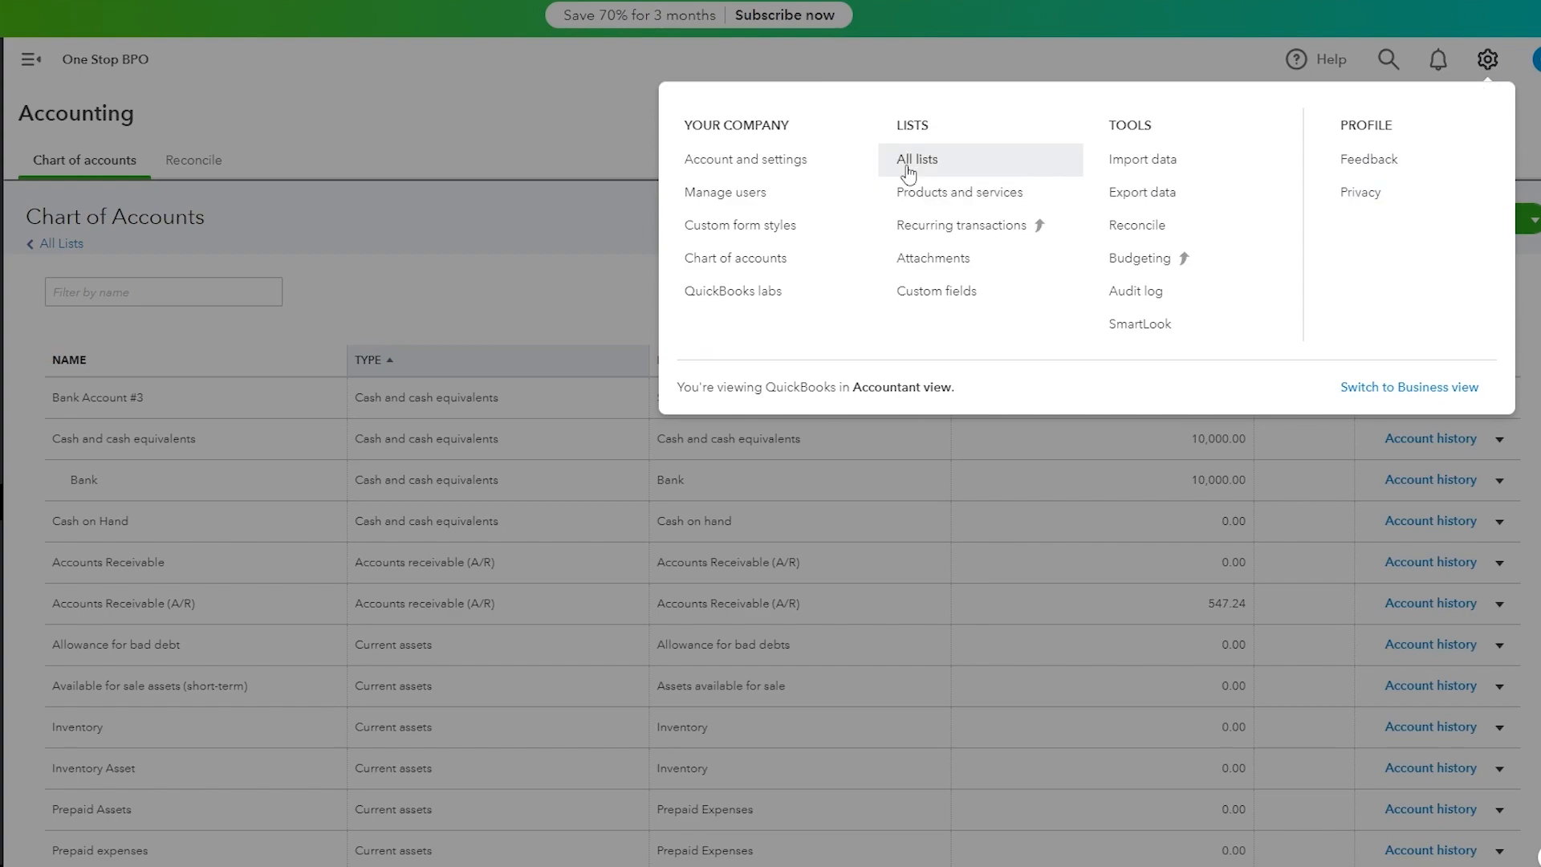
left_click(754, 171)
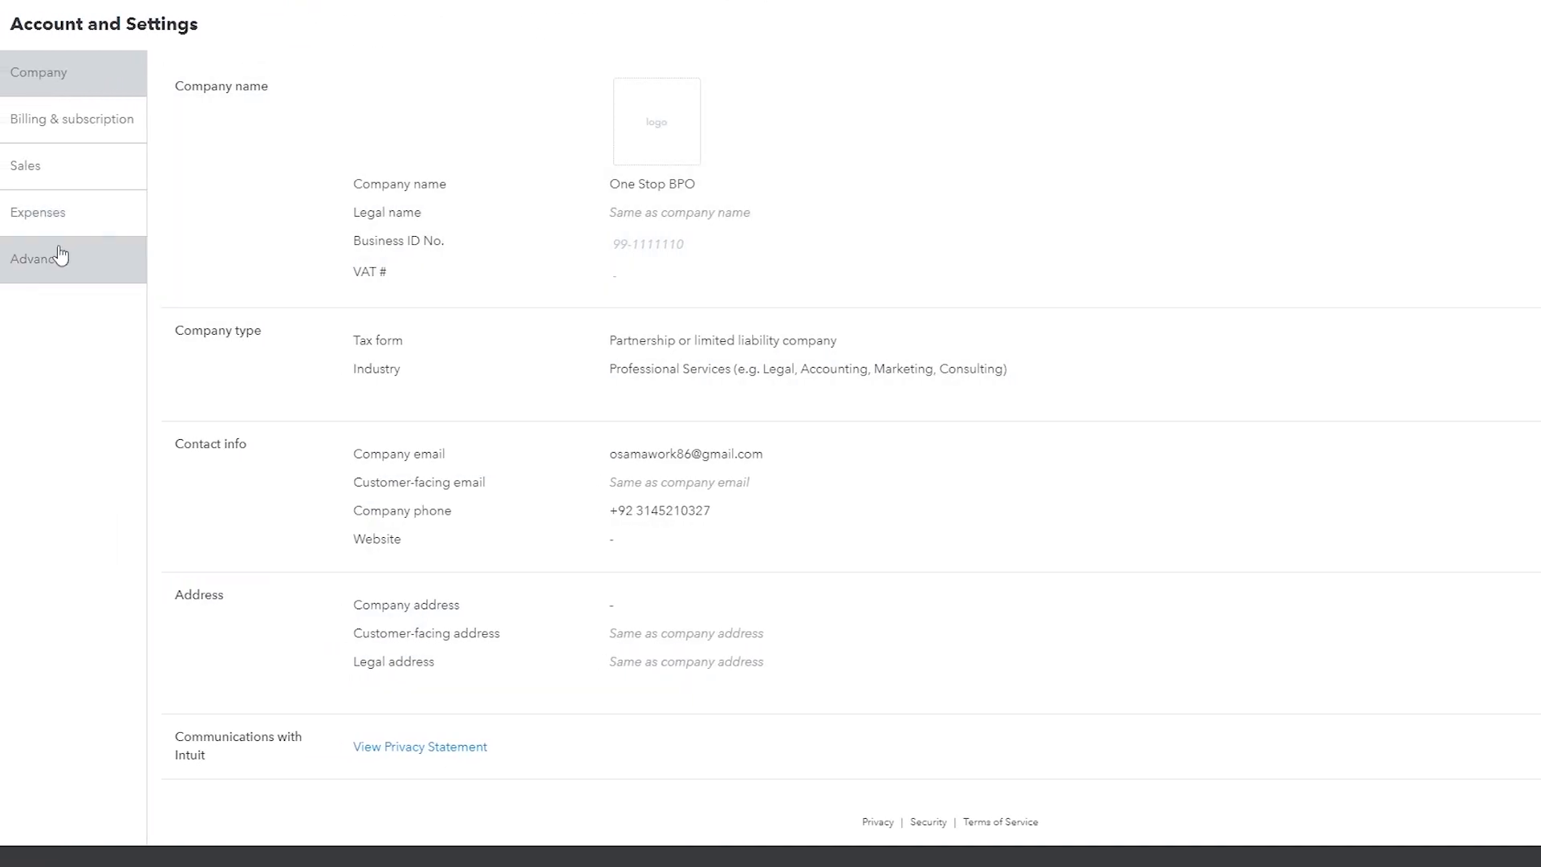
left_click(43, 274)
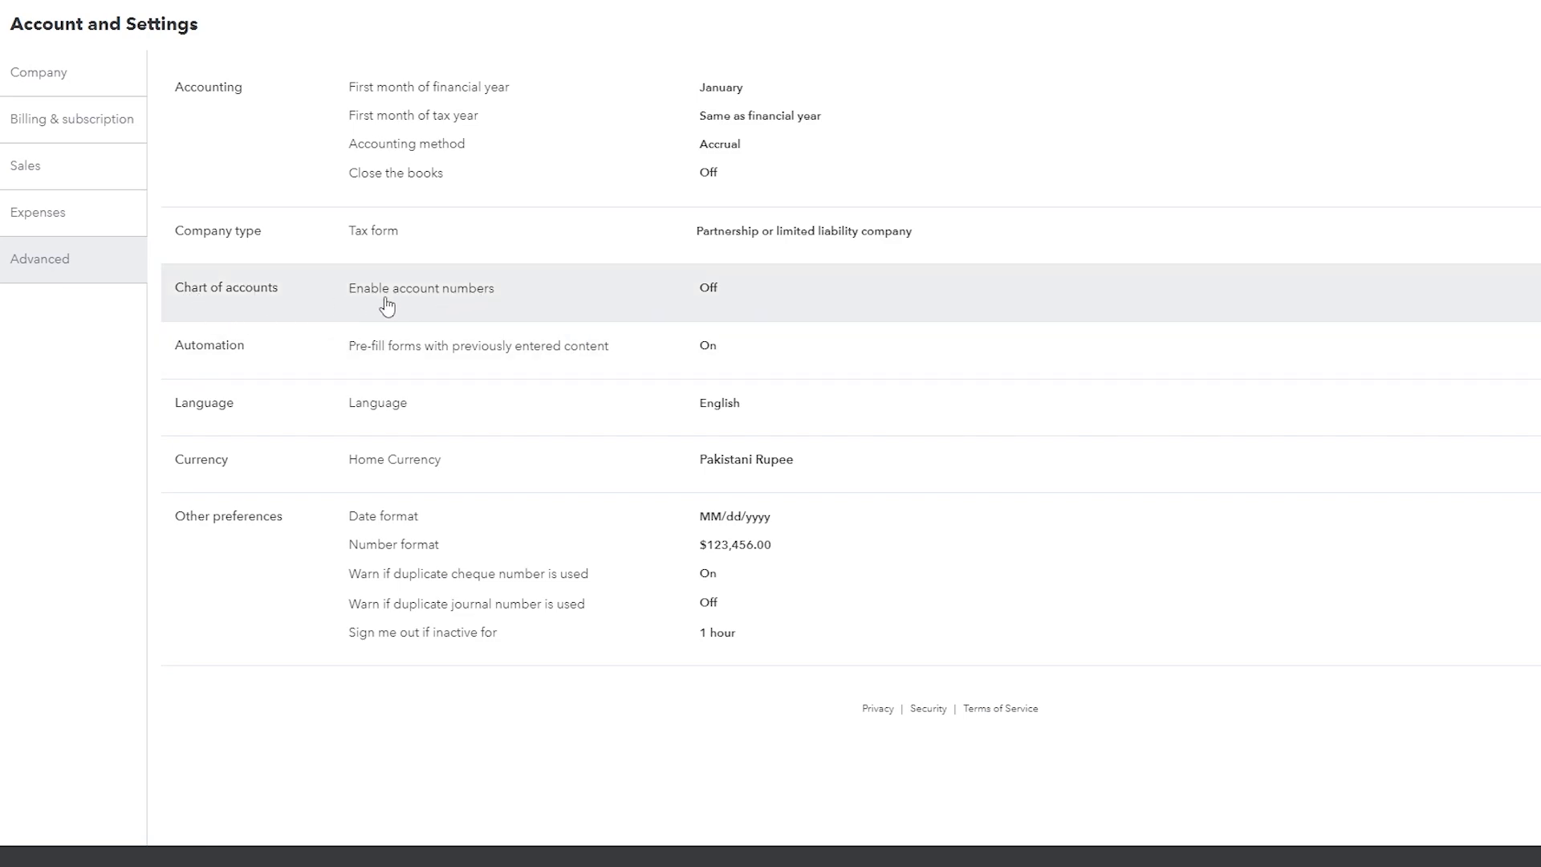
left_click(750, 312)
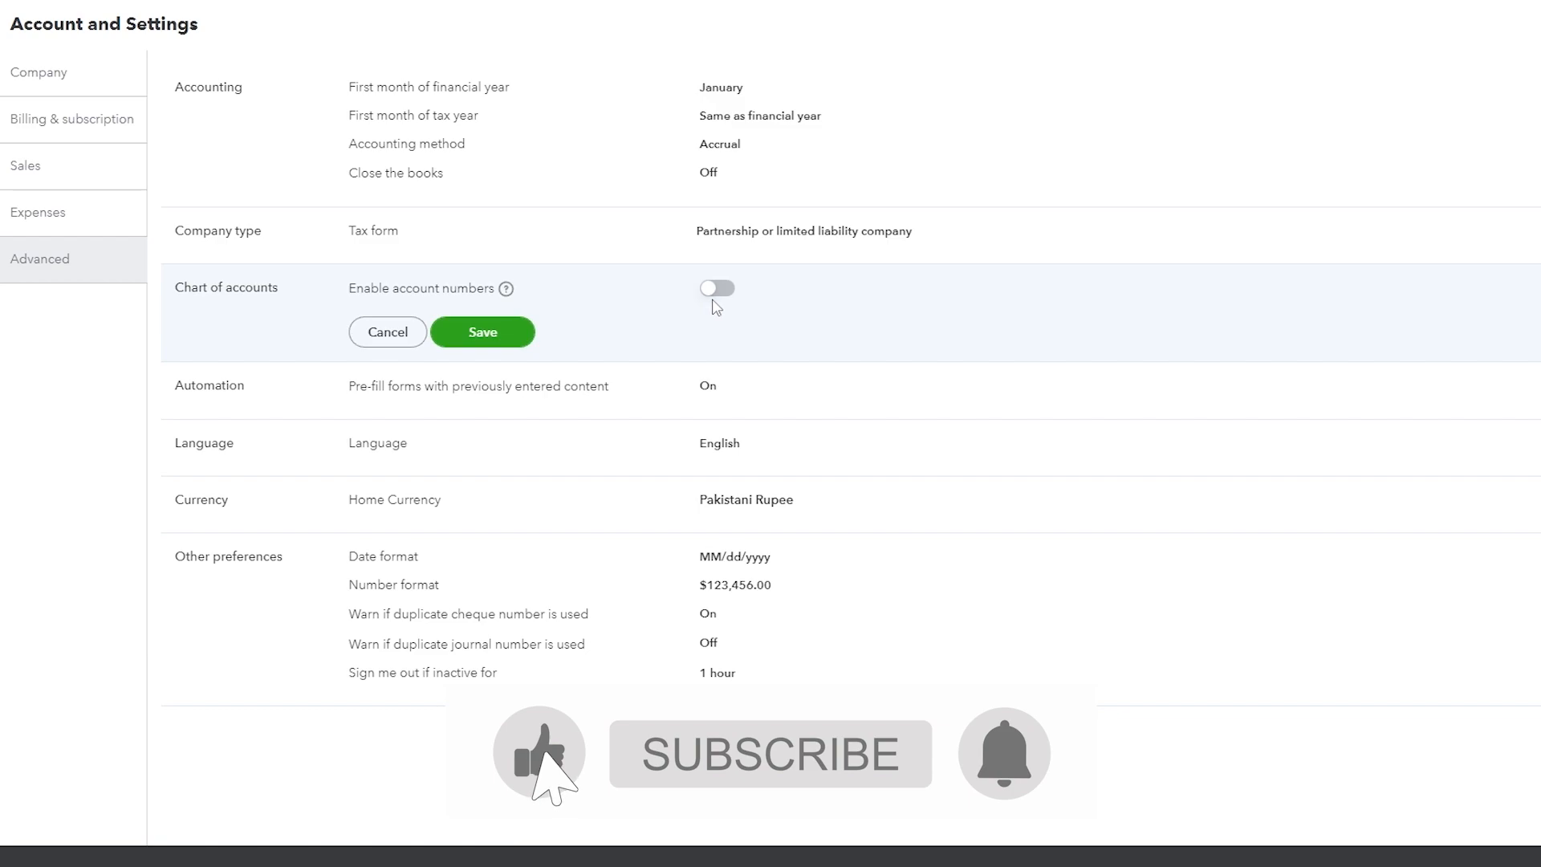
left_click(717, 291)
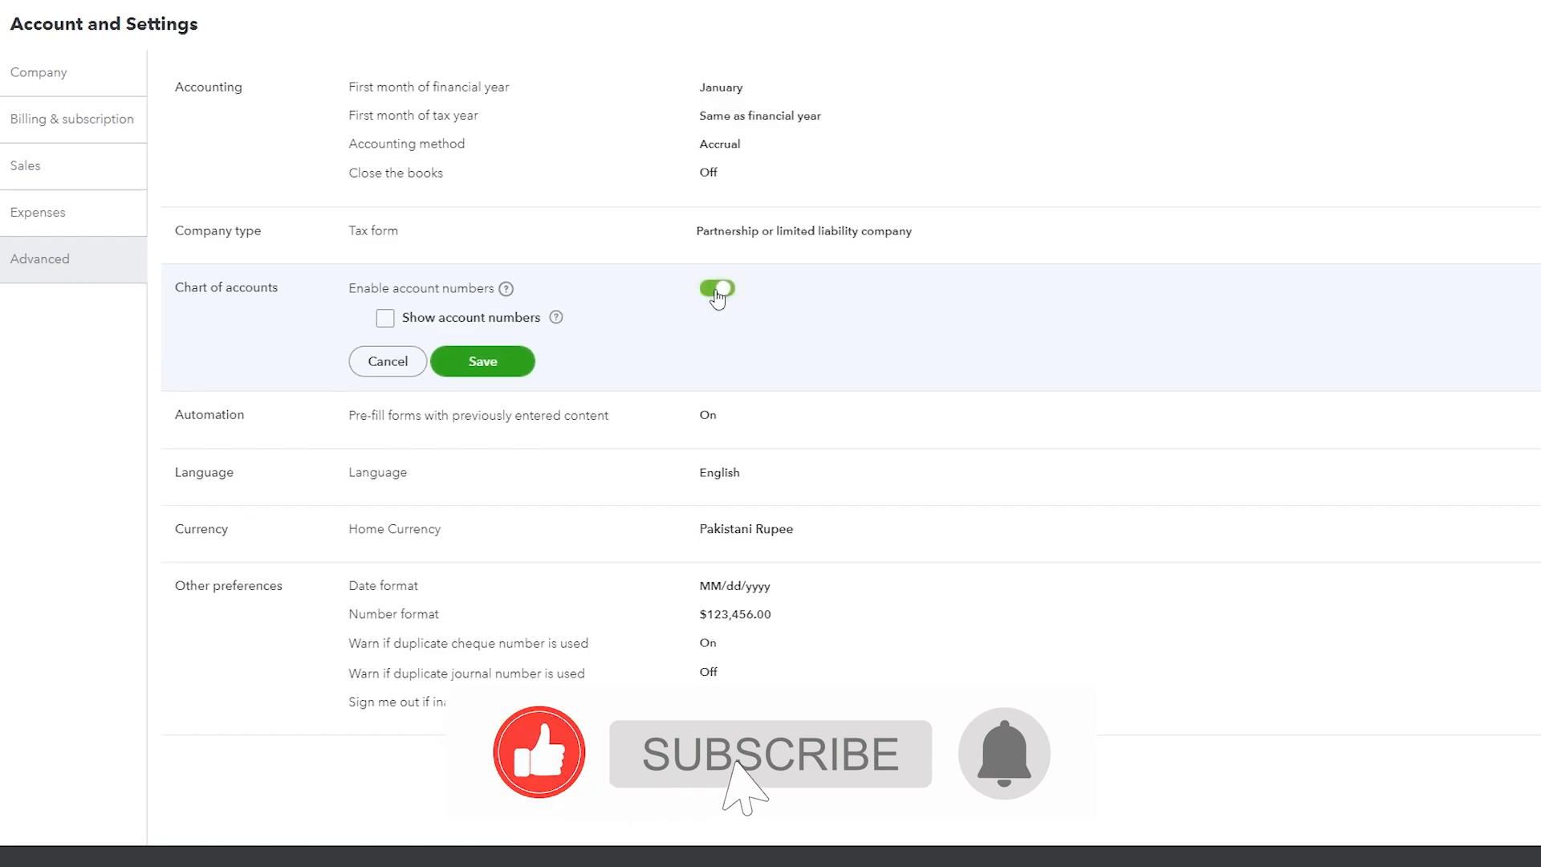
left_click(387, 321)
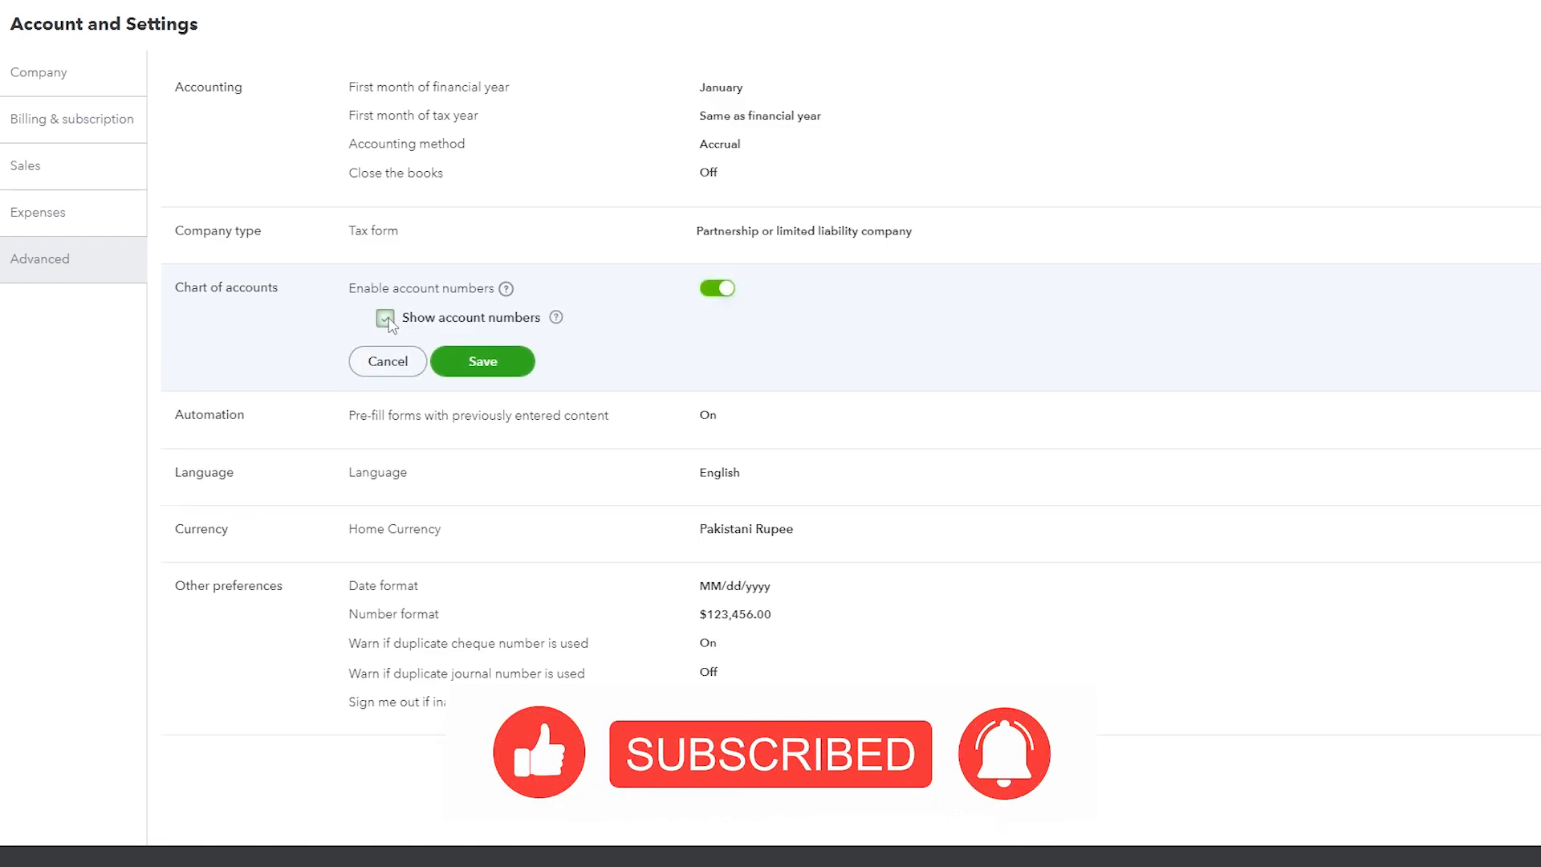
left_click(483, 362)
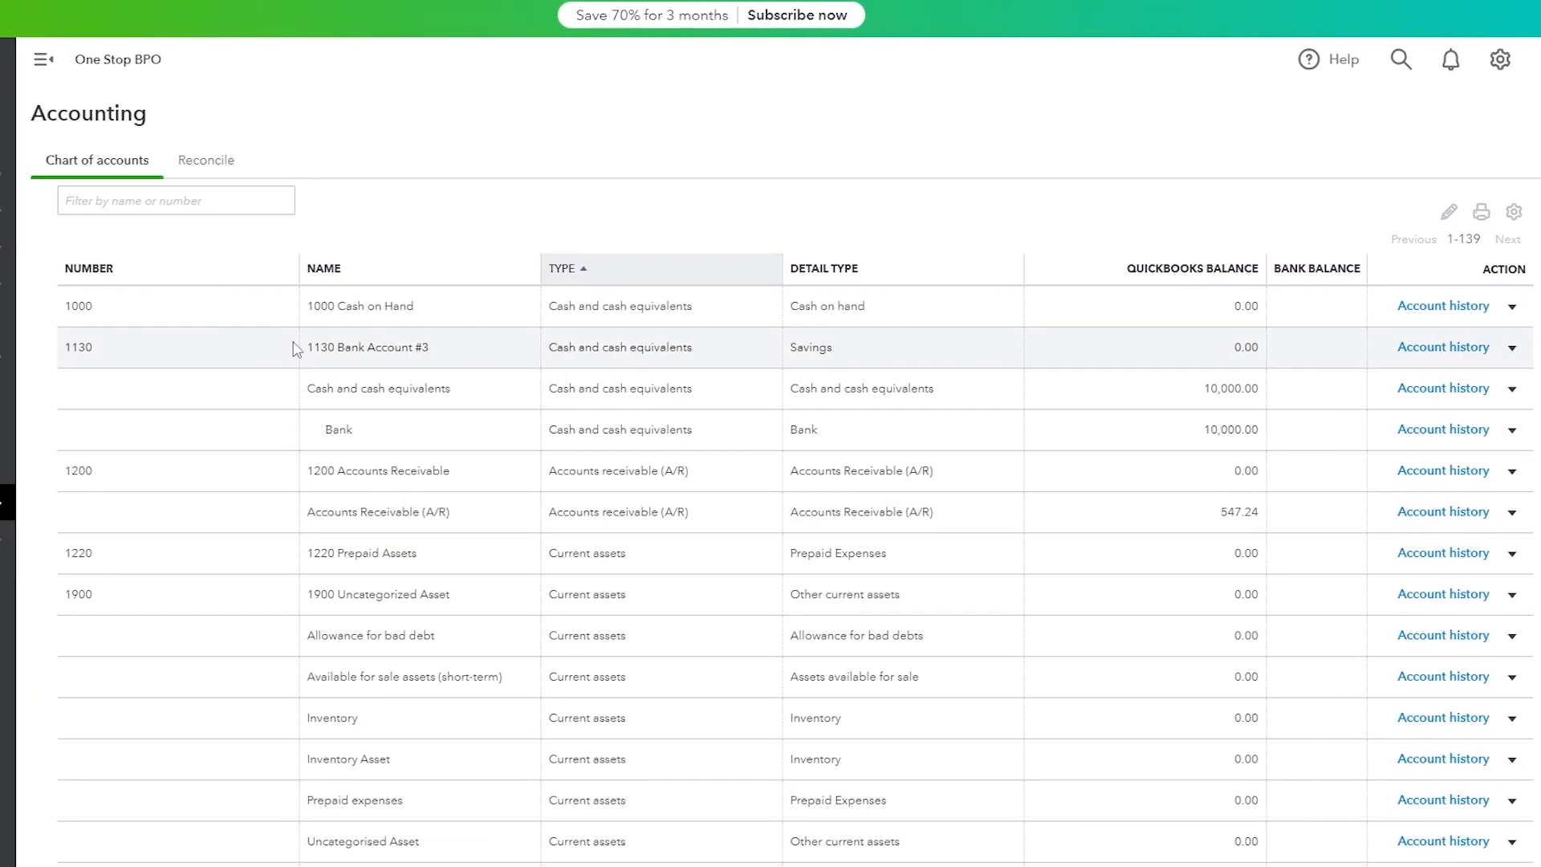
Step: Look over the number column in the chart of accounts and sort the list by account number
scroll(113, 313, "down", 20)
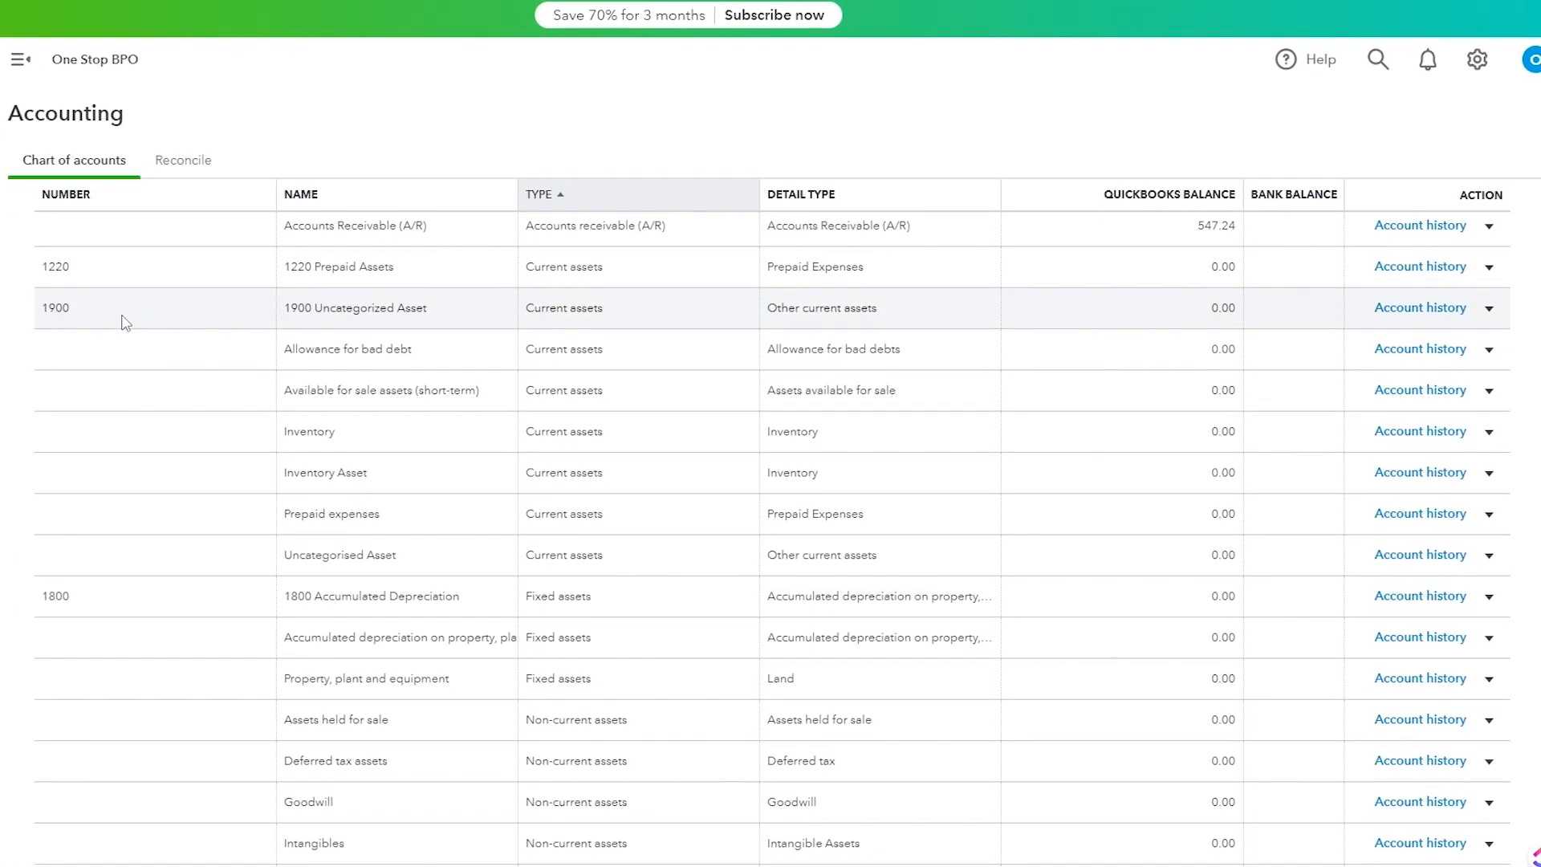
scroll(150, 449, "down", 5)
scroll(147, 546, "up", 20)
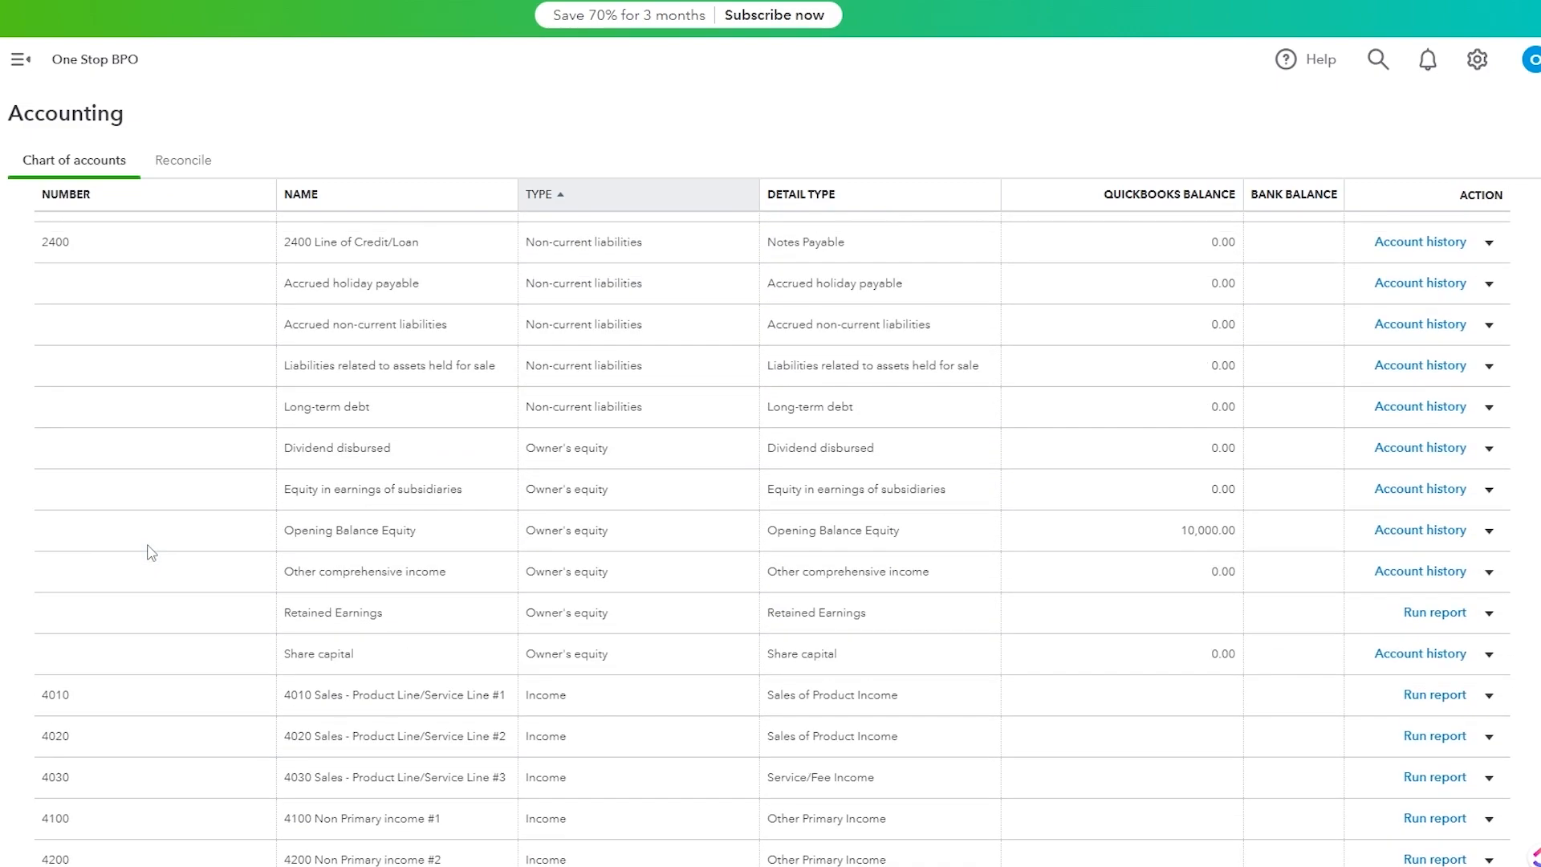
left_click(67, 361)
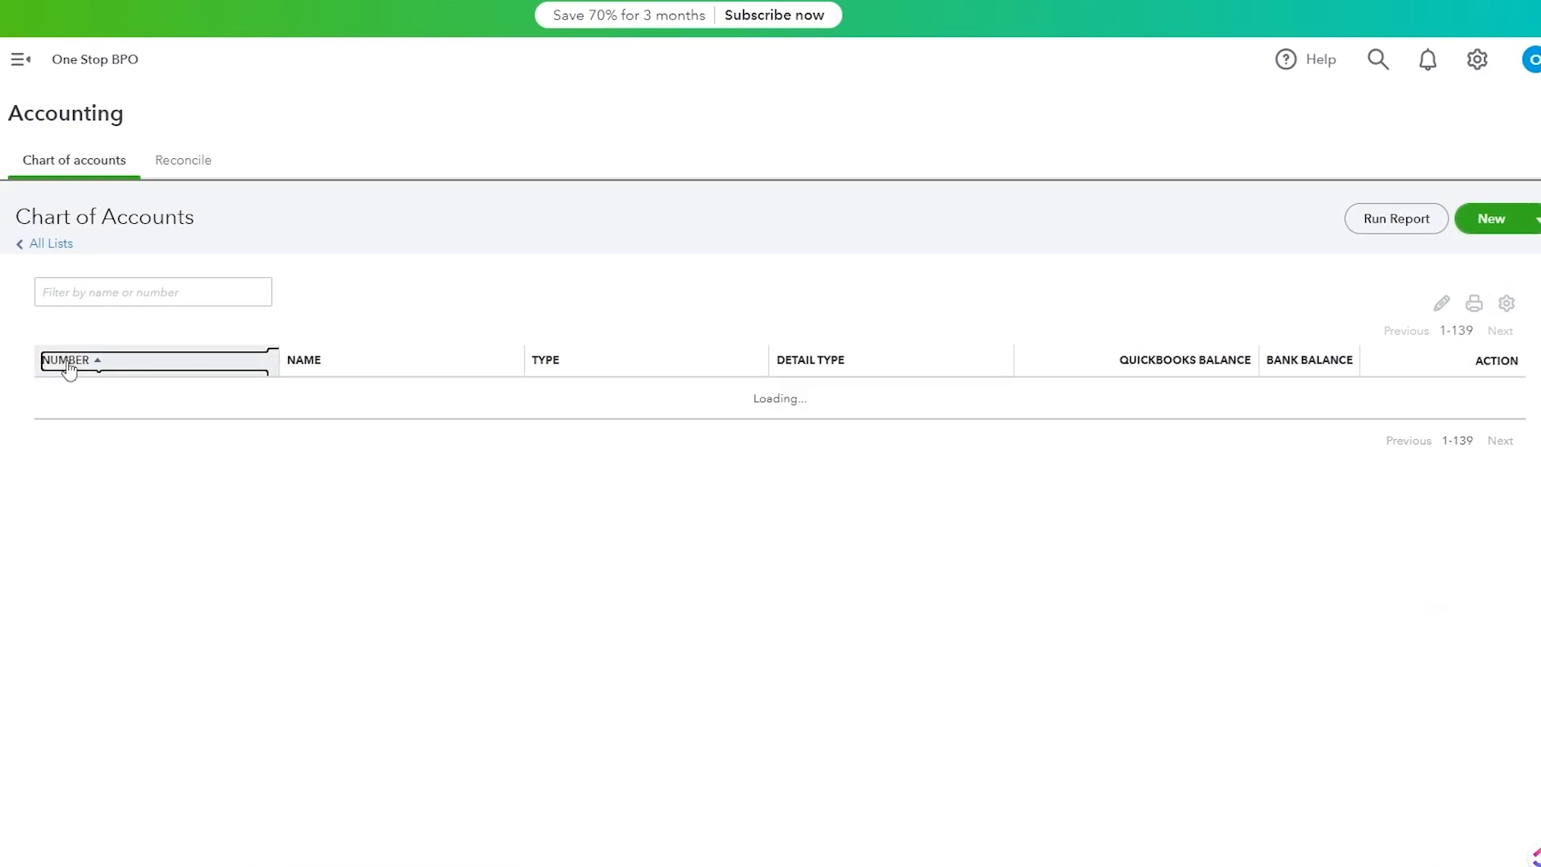
Step: Examine the numbers and names of the accounts in the sorted list
scroll(117, 343, "down", 20)
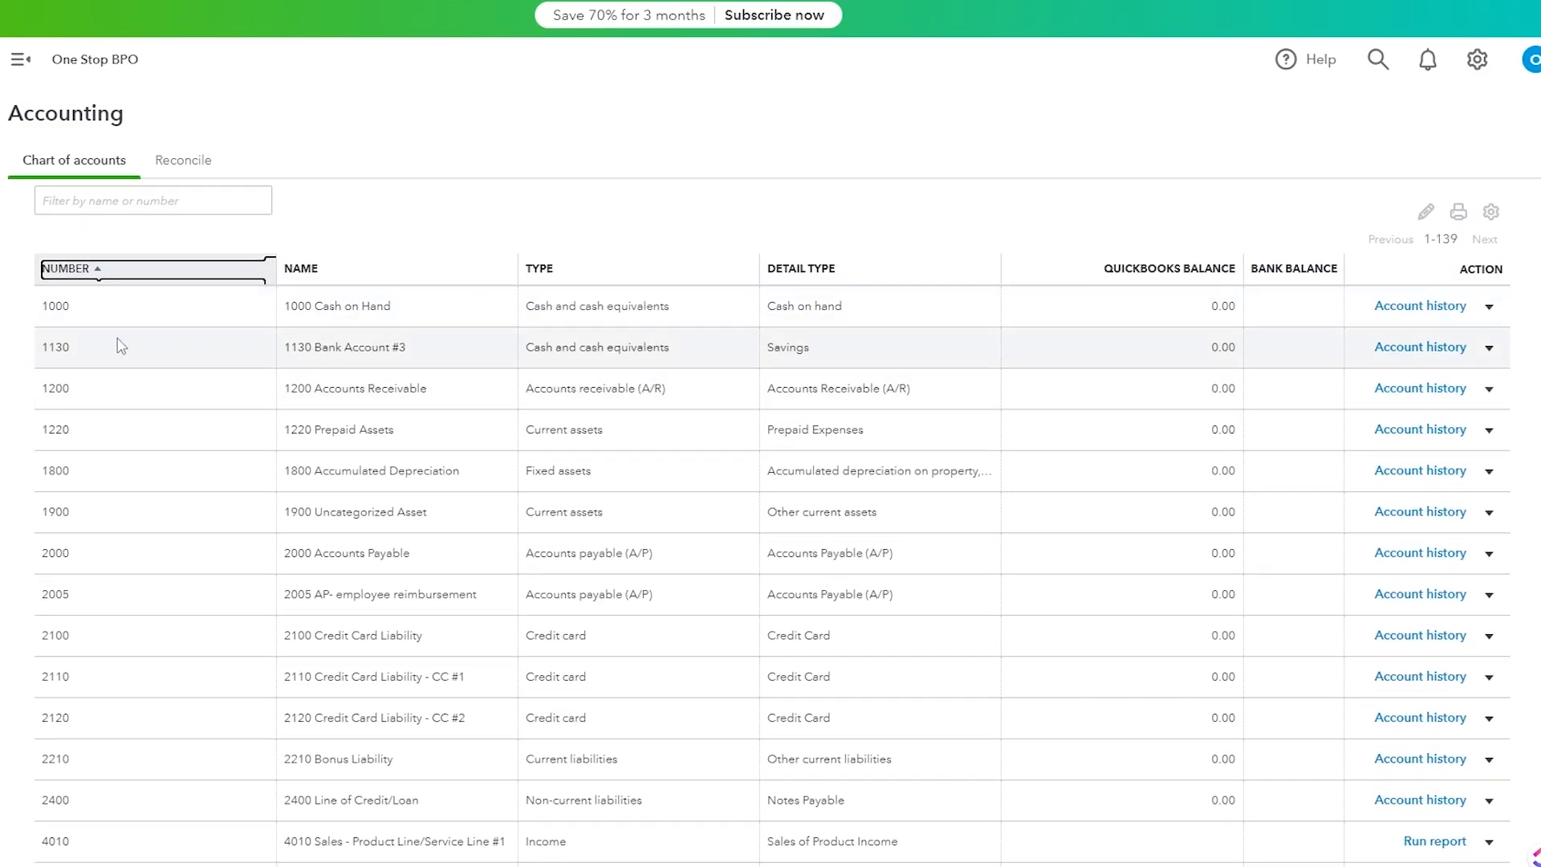
scroll(140, 711, "up", 5)
scroll(138, 712, "down", 2)
scroll(232, 692, "up", 6)
scroll(361, 588, "up", 20)
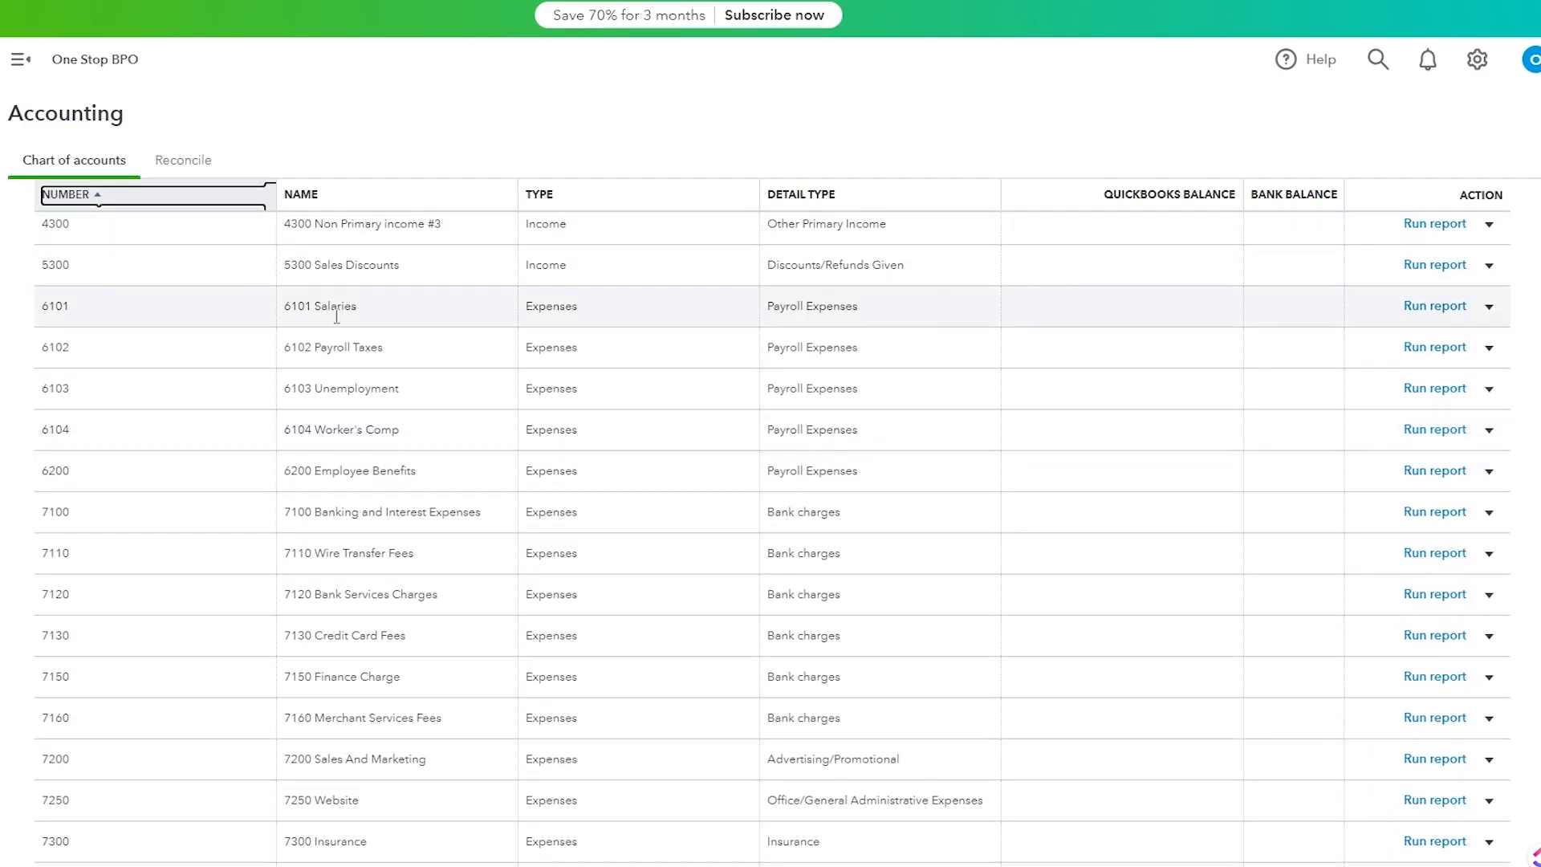
scroll(251, 241, "up", 3)
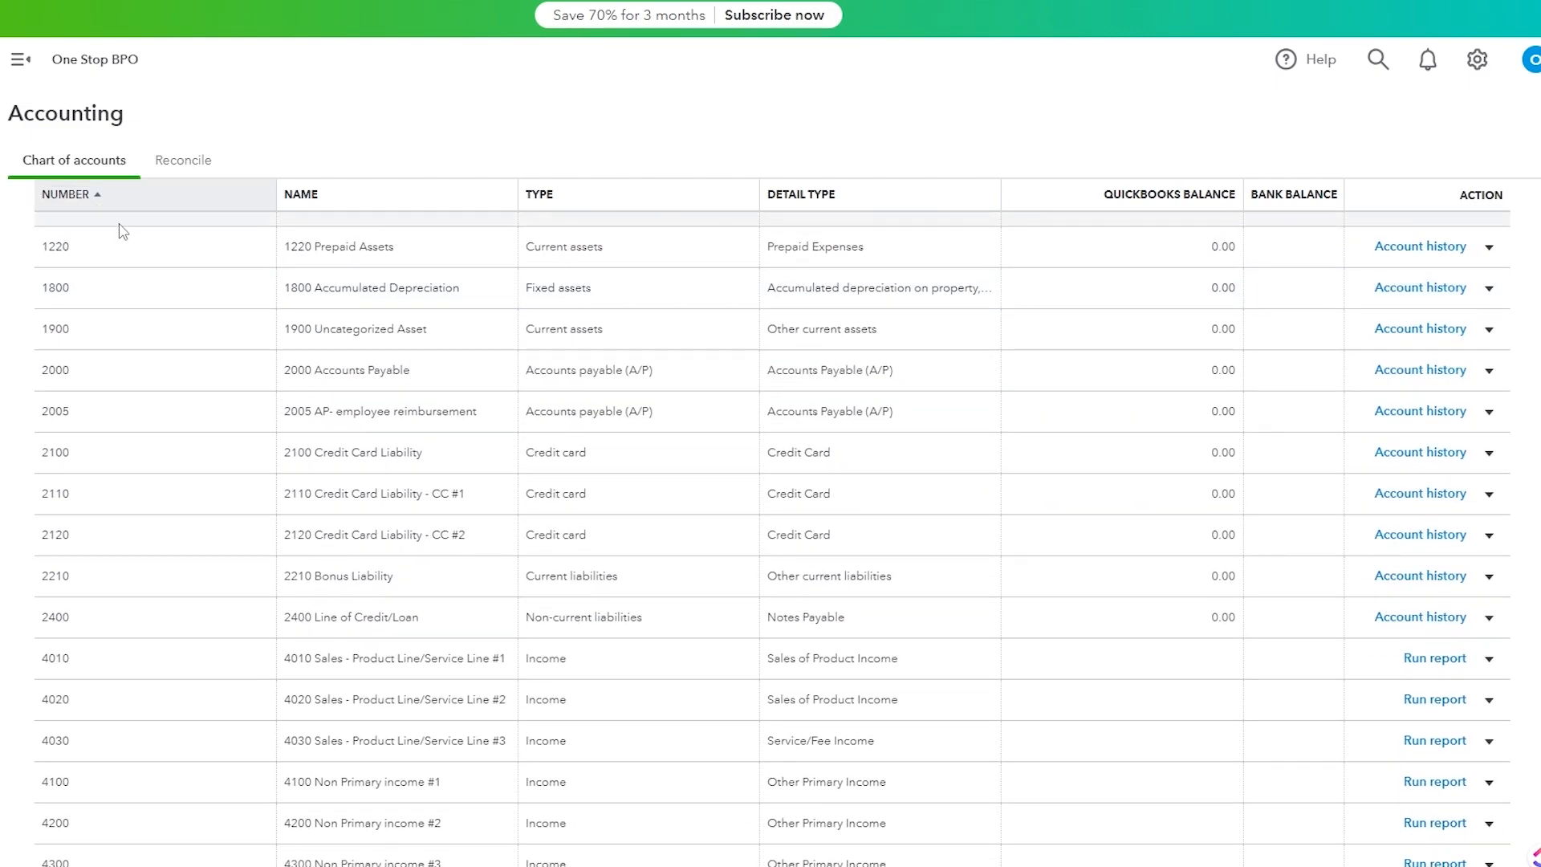
scroll(128, 234, "up", 5)
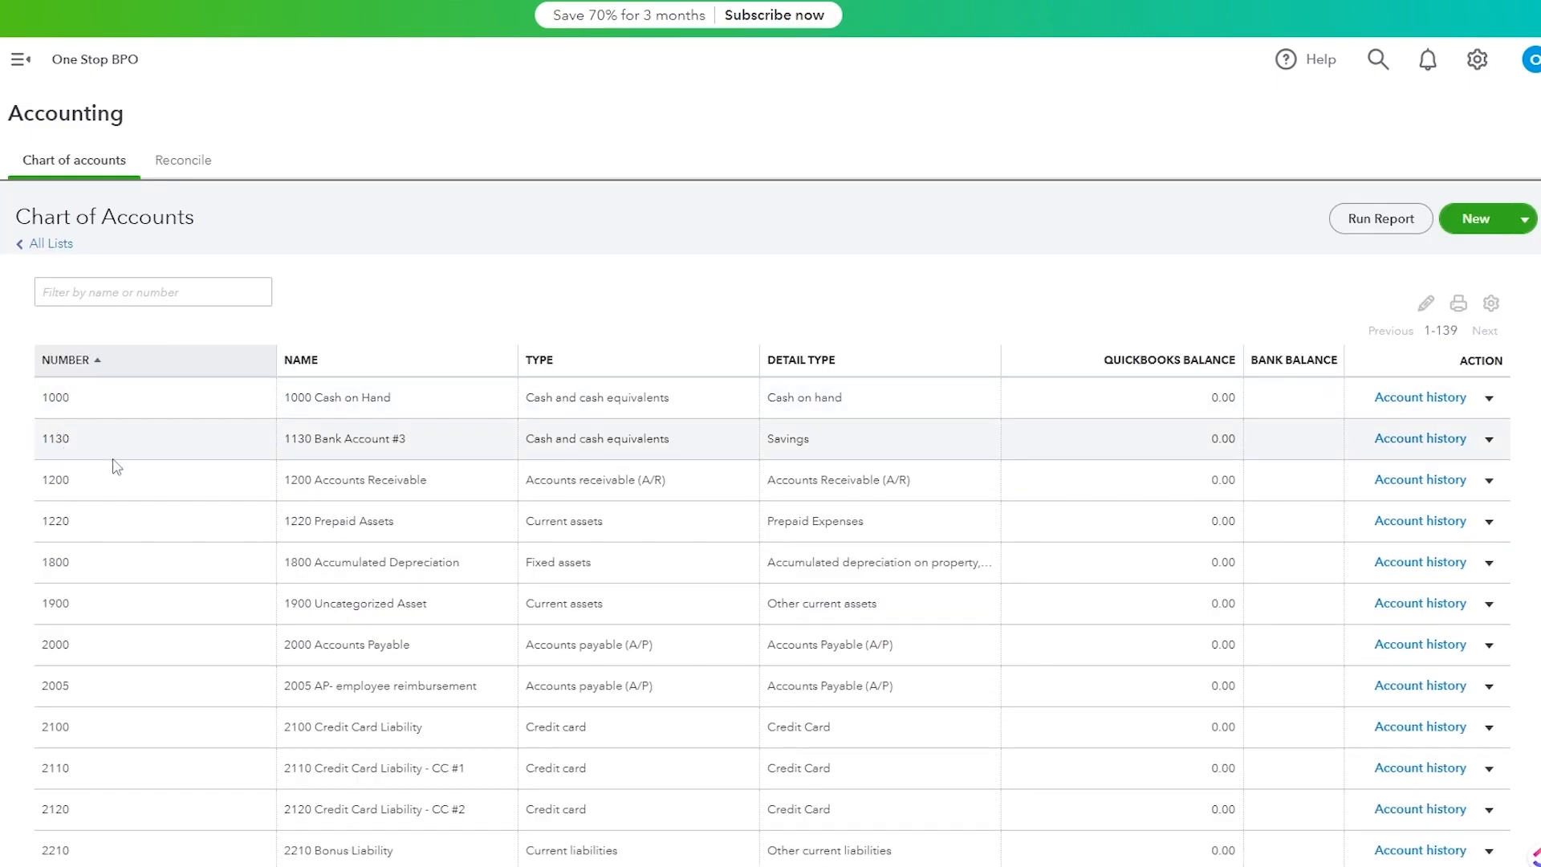
Step: Open the unnumbered Services income account for editing and set its number to 1001
scroll(136, 478, "down", 5)
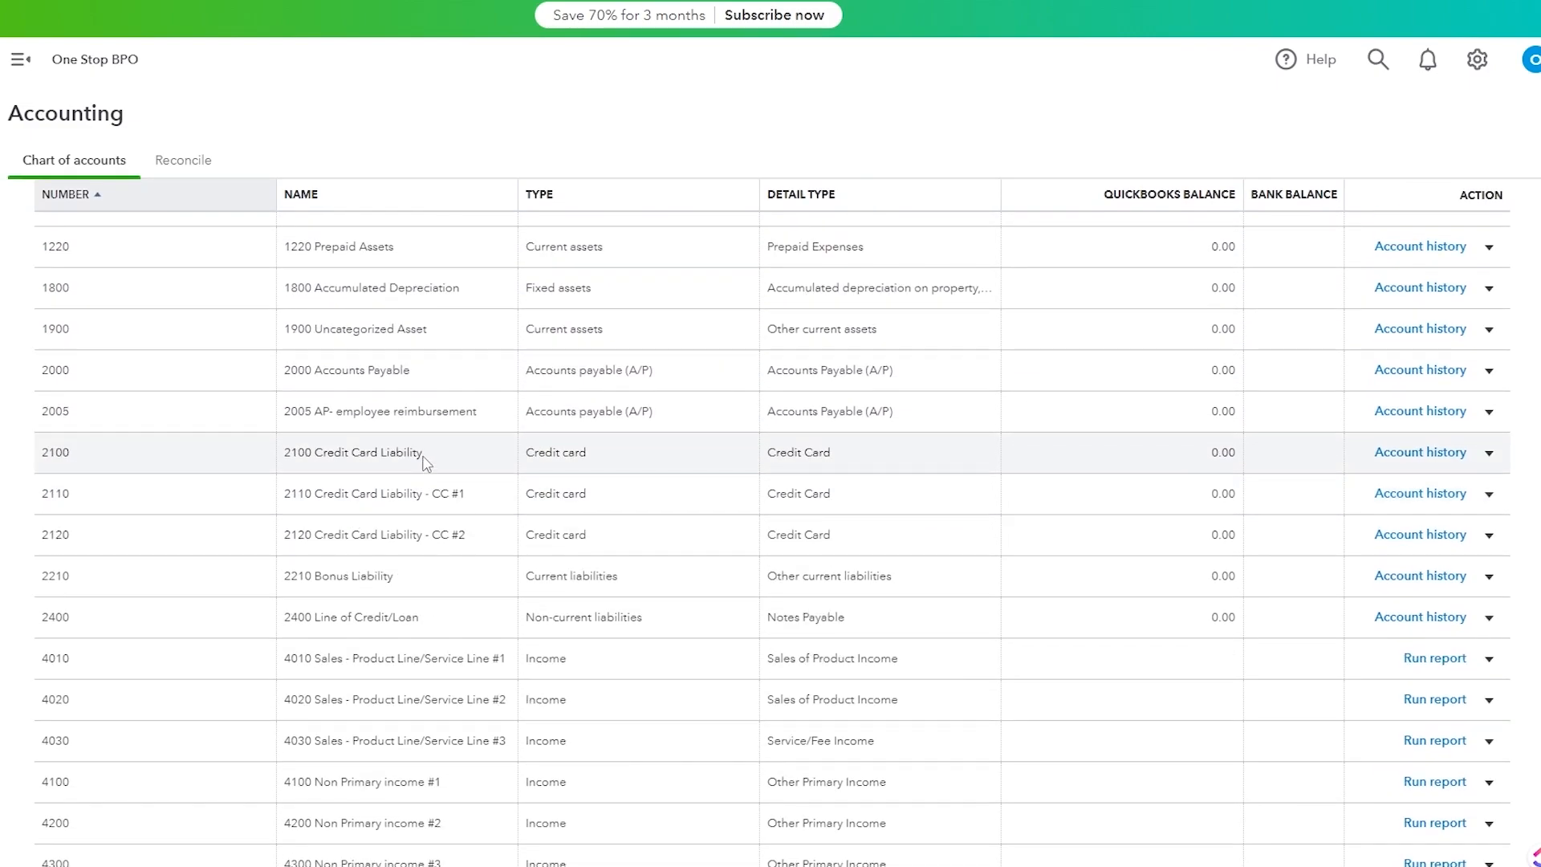
scroll(426, 466, "down", 15)
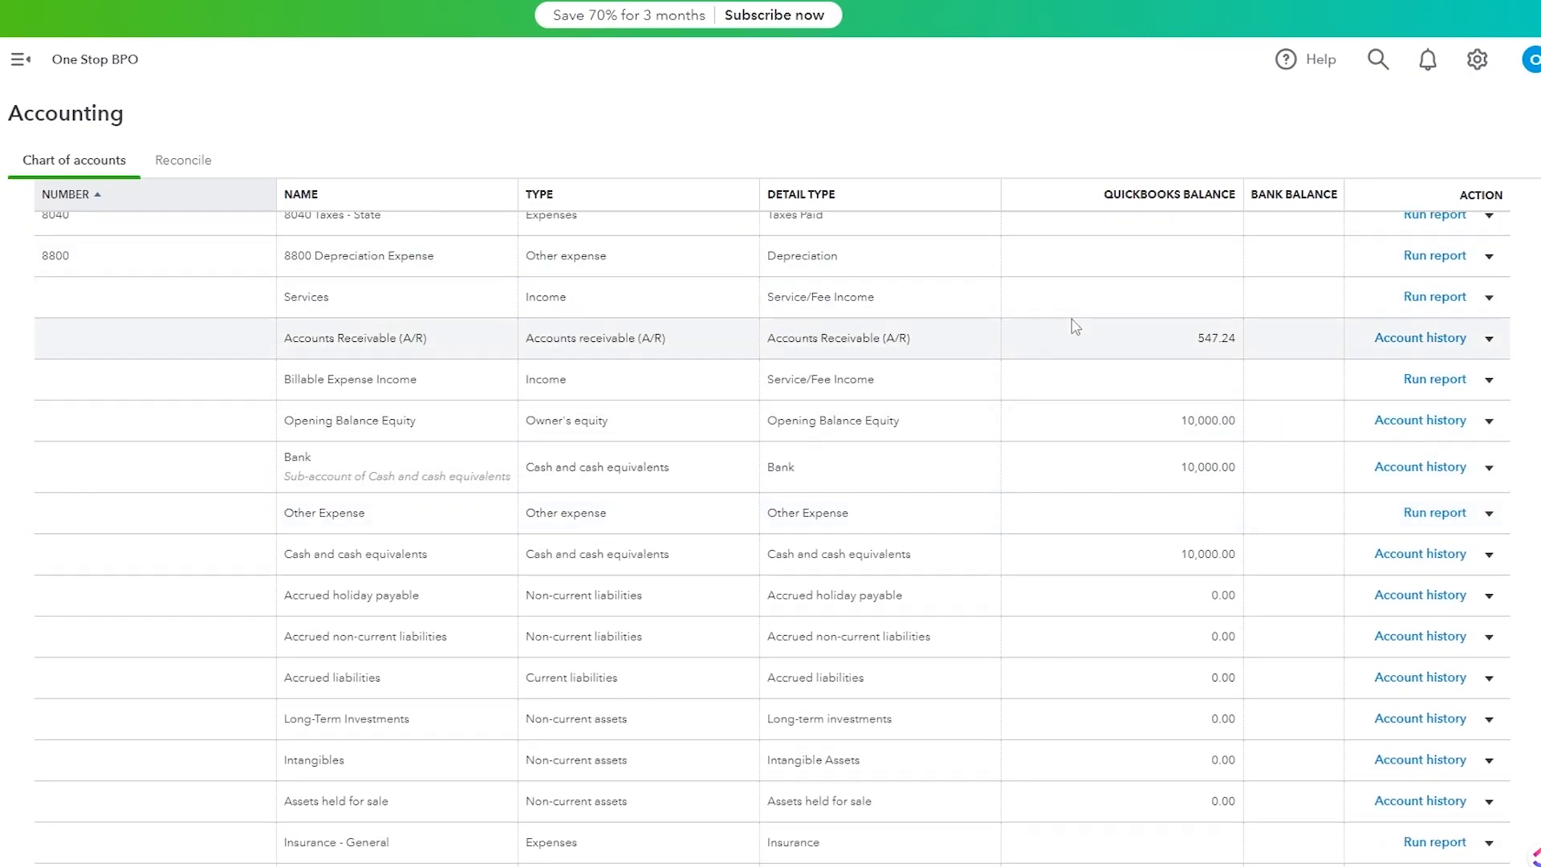
left_click(1490, 299)
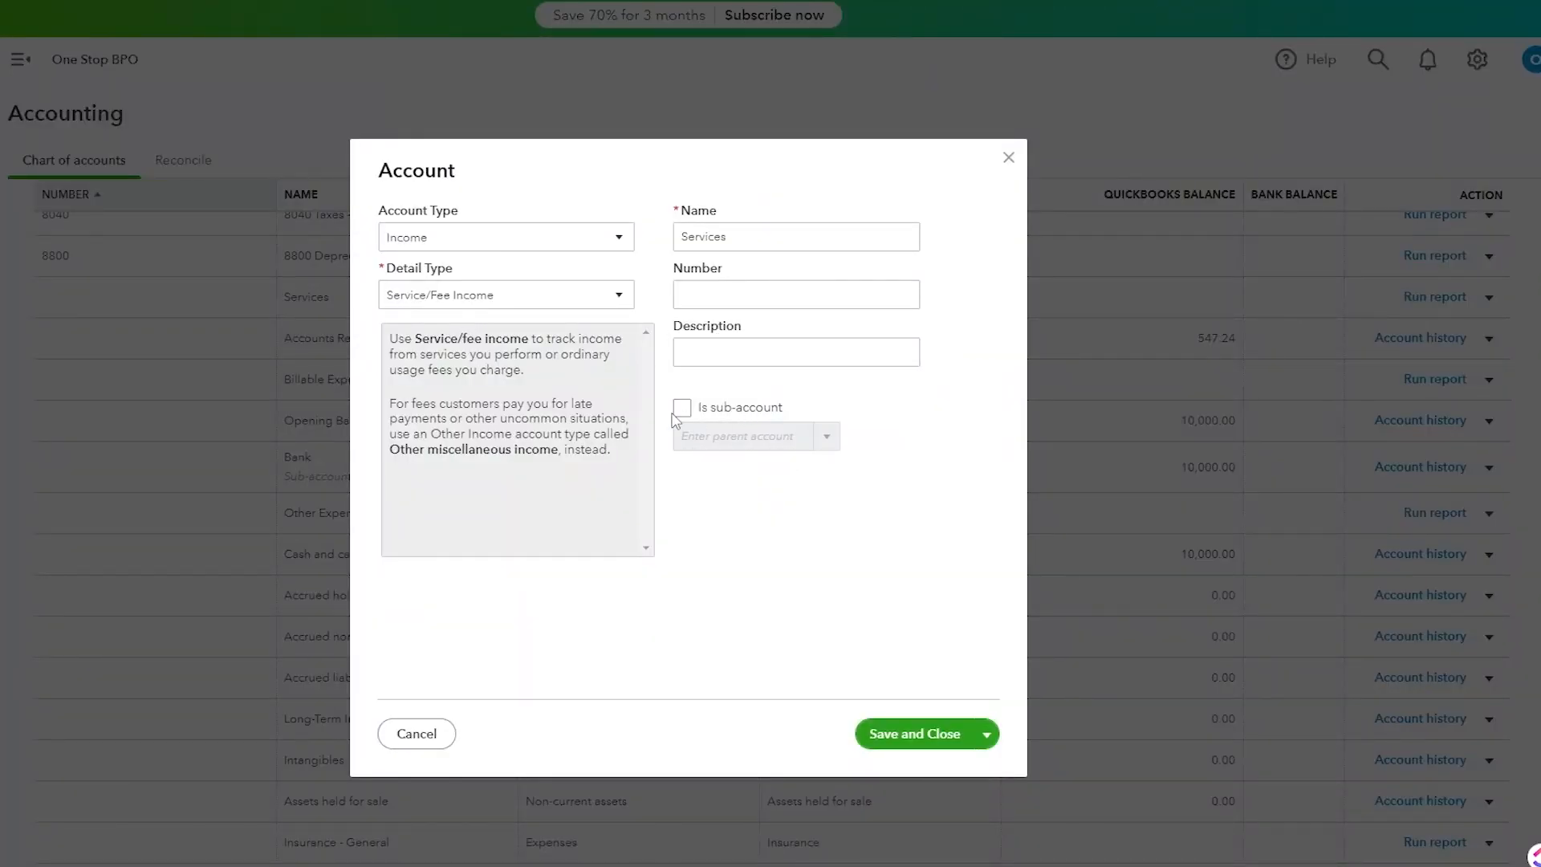
left_click(698, 296)
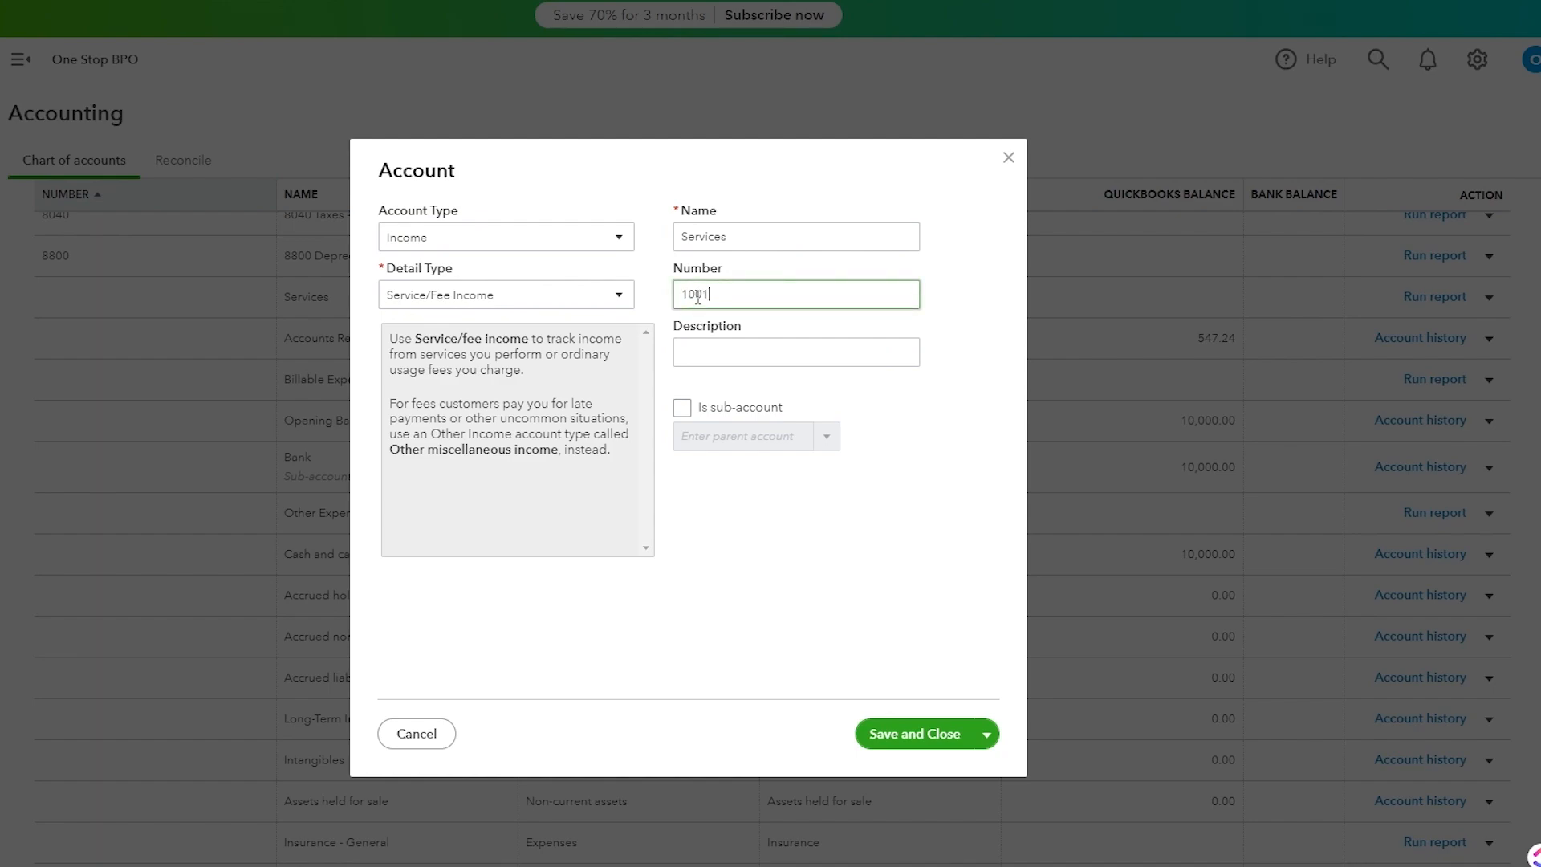
Step: Check the account type choices of the Services account and rename it to Sales
double_click(770, 241)
left_click(768, 240)
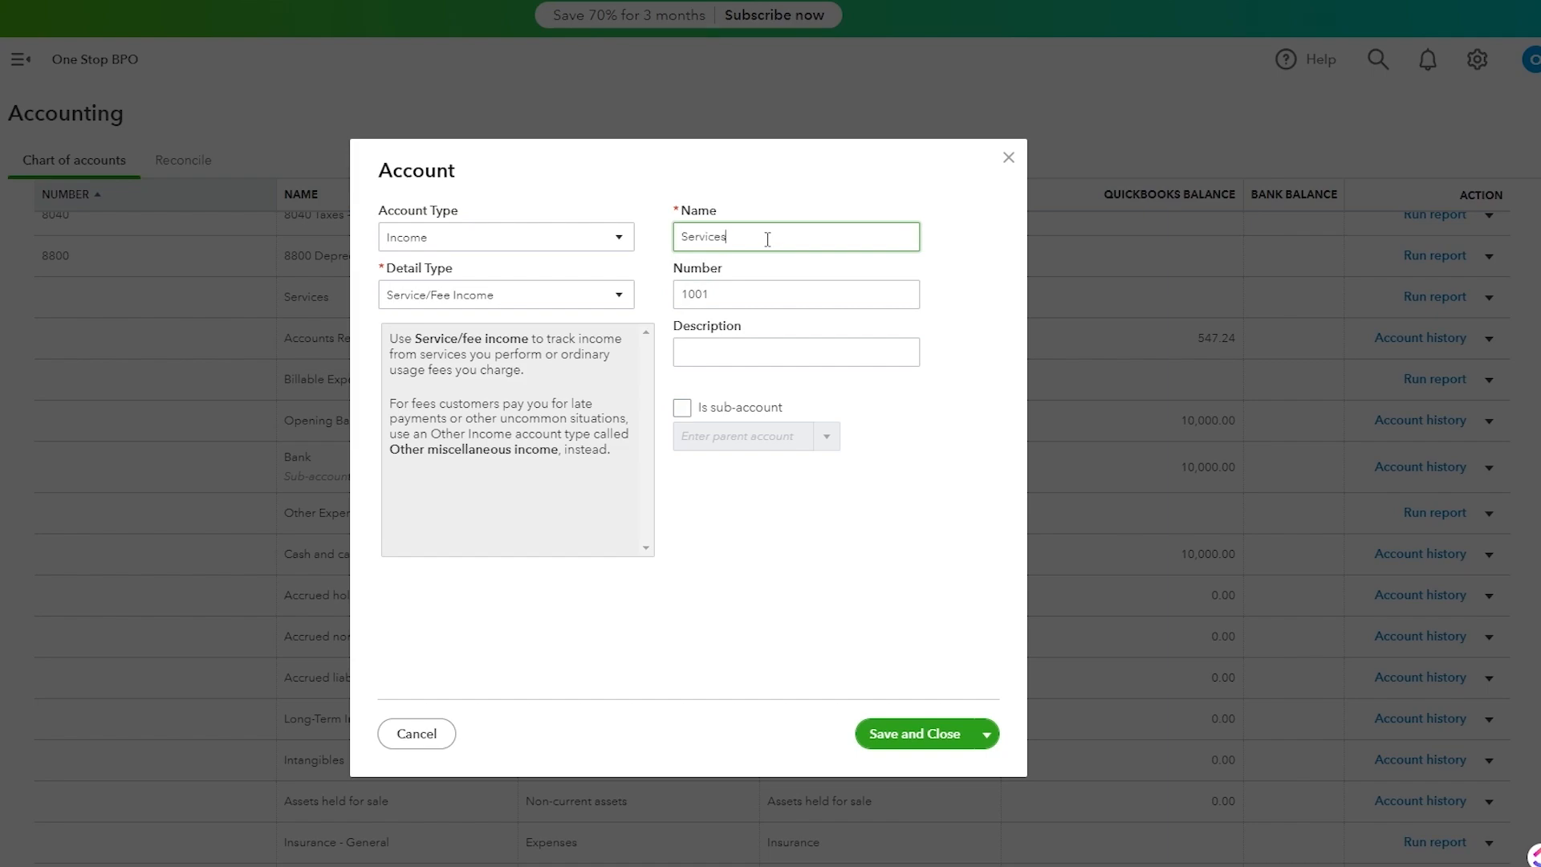
left_click(454, 241)
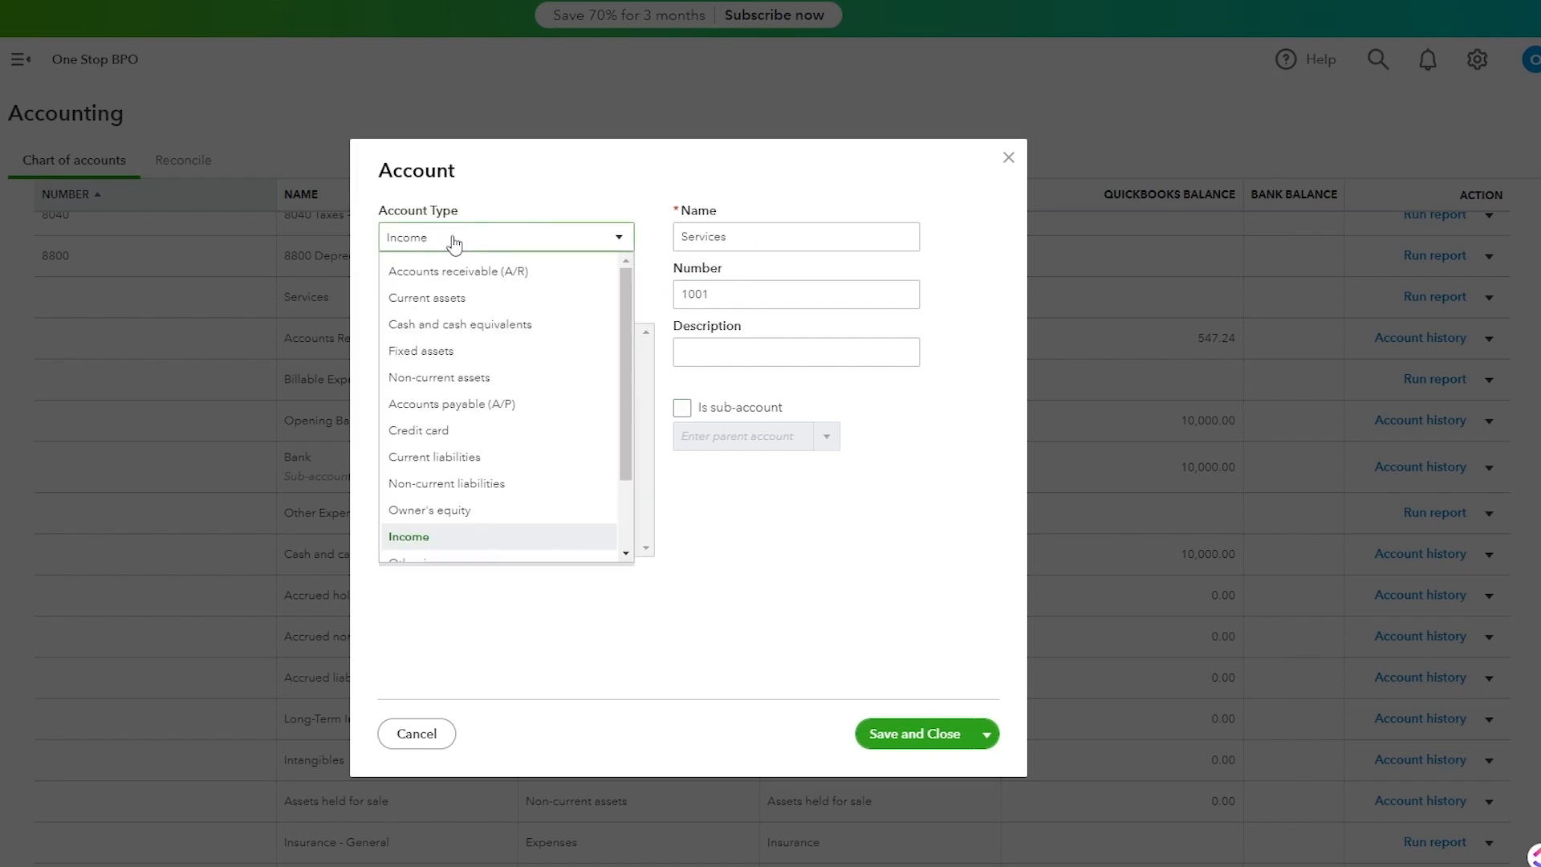
left_click(453, 247)
double_click(777, 236)
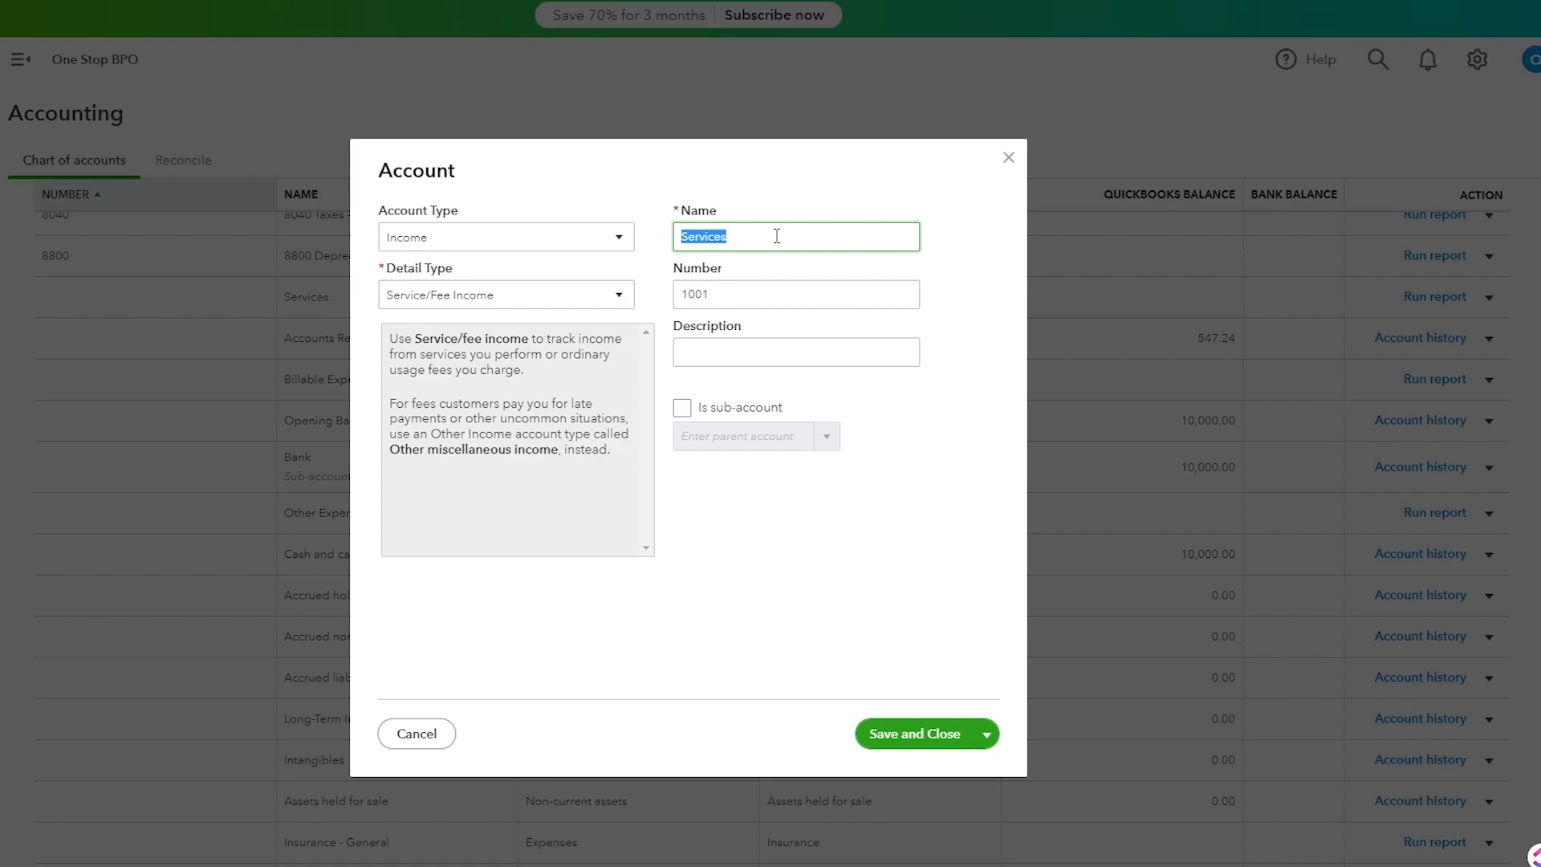
type("Sales")
Step: Make the Sales account a sub-account of Sales - retail, save it and check its entry in the chart of accounts
left_click(682, 407)
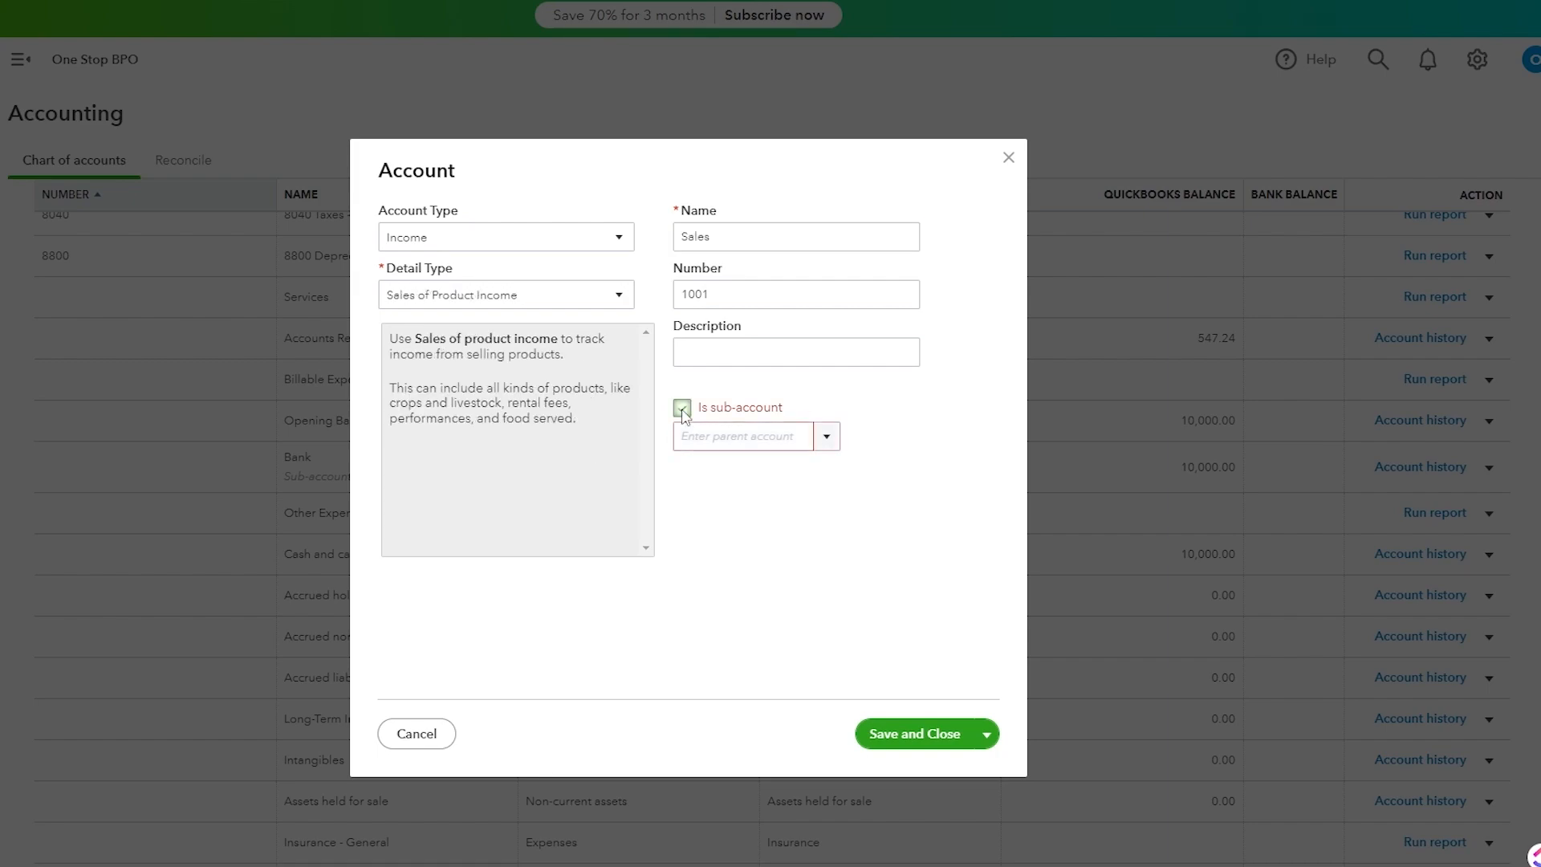
left_click(827, 437)
scroll(887, 592, "down", 6)
scroll(789, 665, "down", 3)
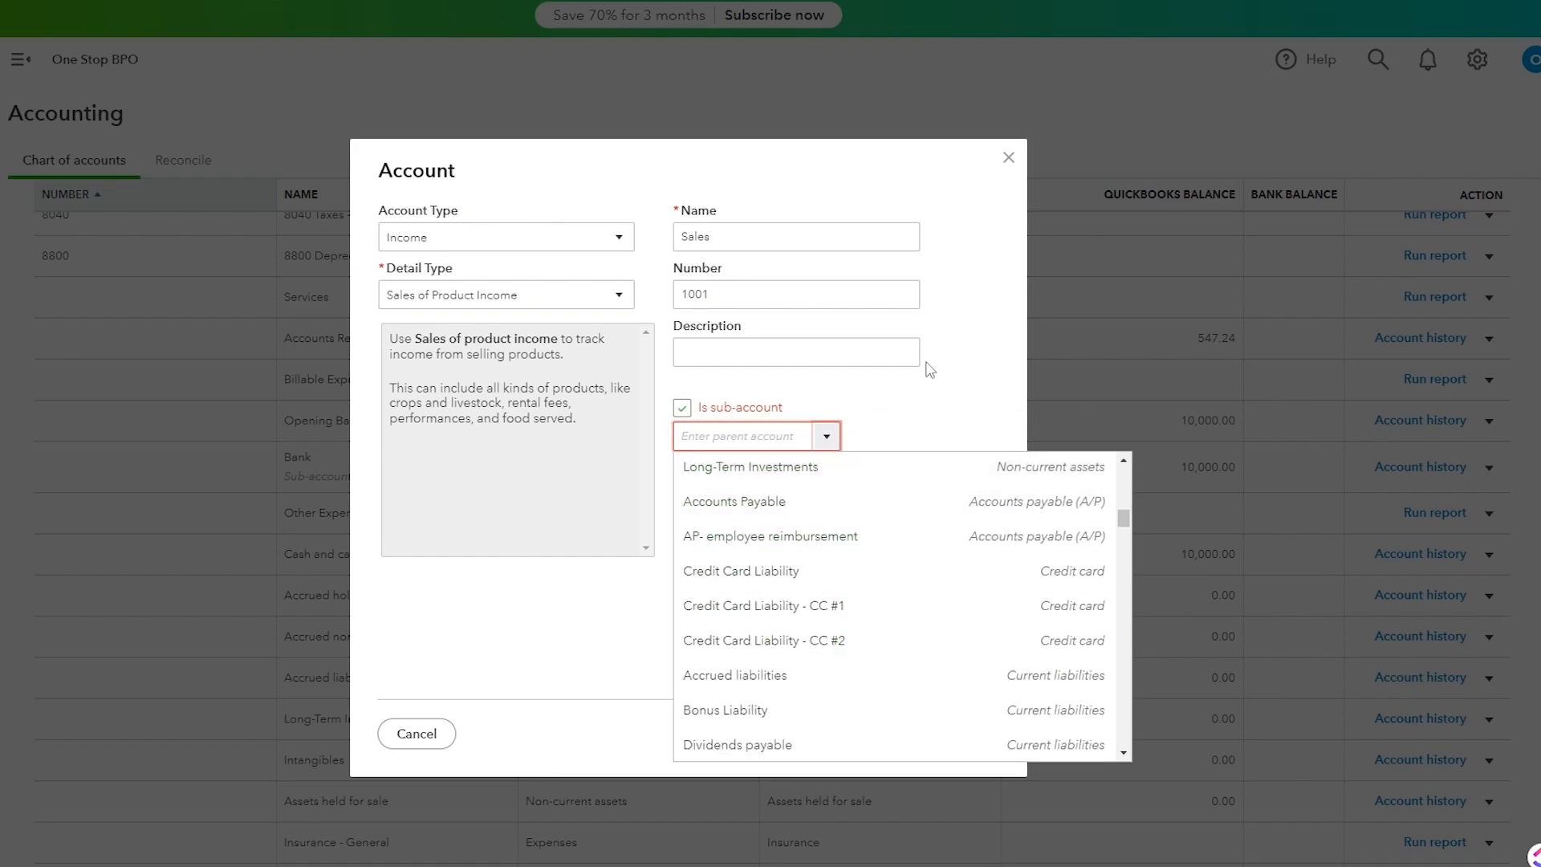
left_click(921, 380)
left_click(826, 437)
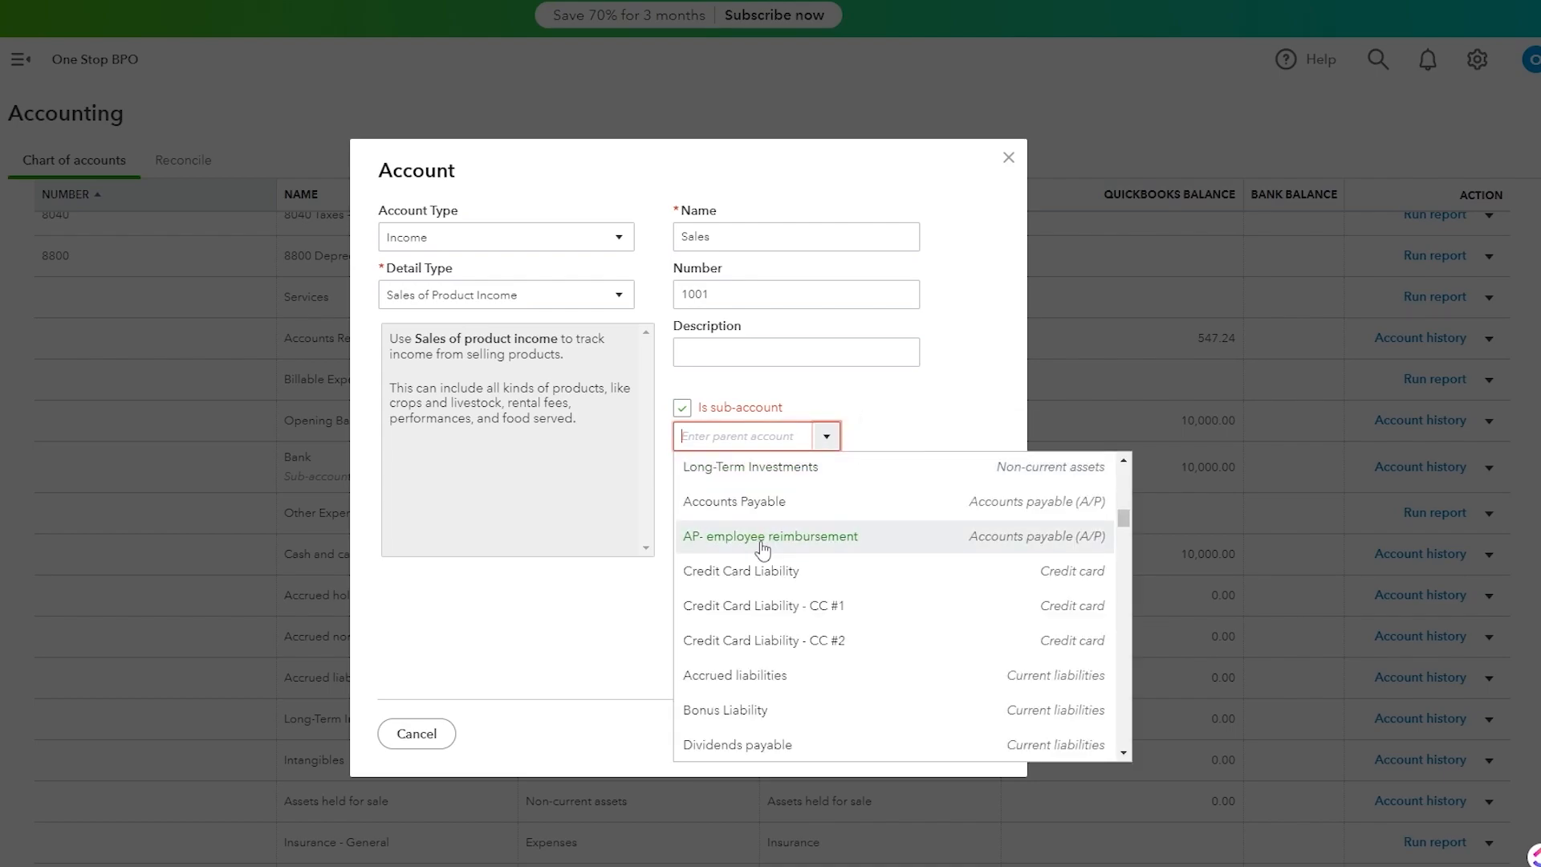
scroll(803, 562, "down", 5)
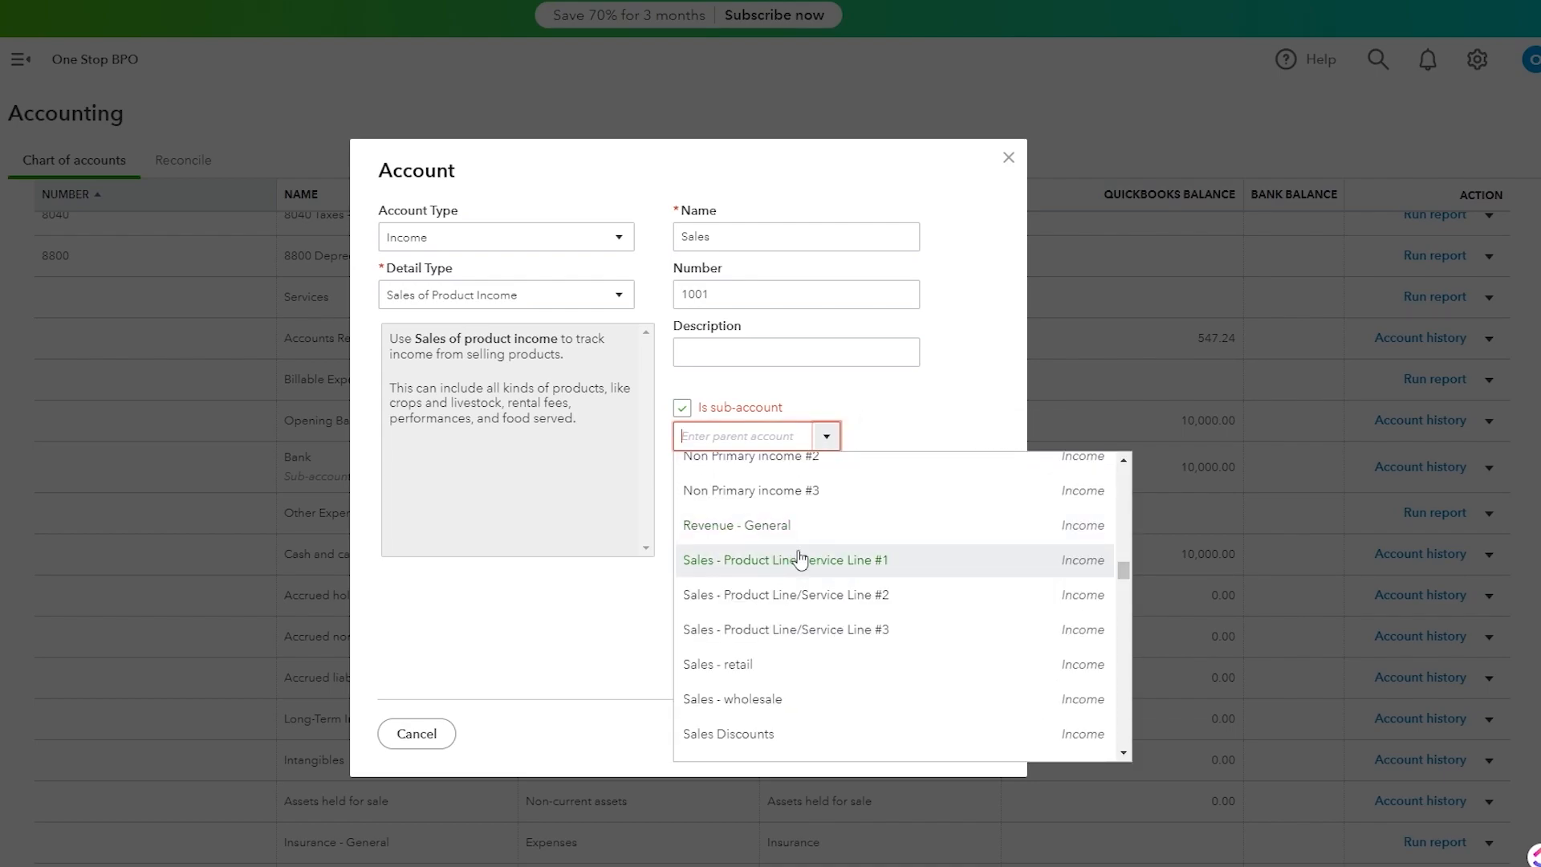
scroll(801, 558, "down", 1)
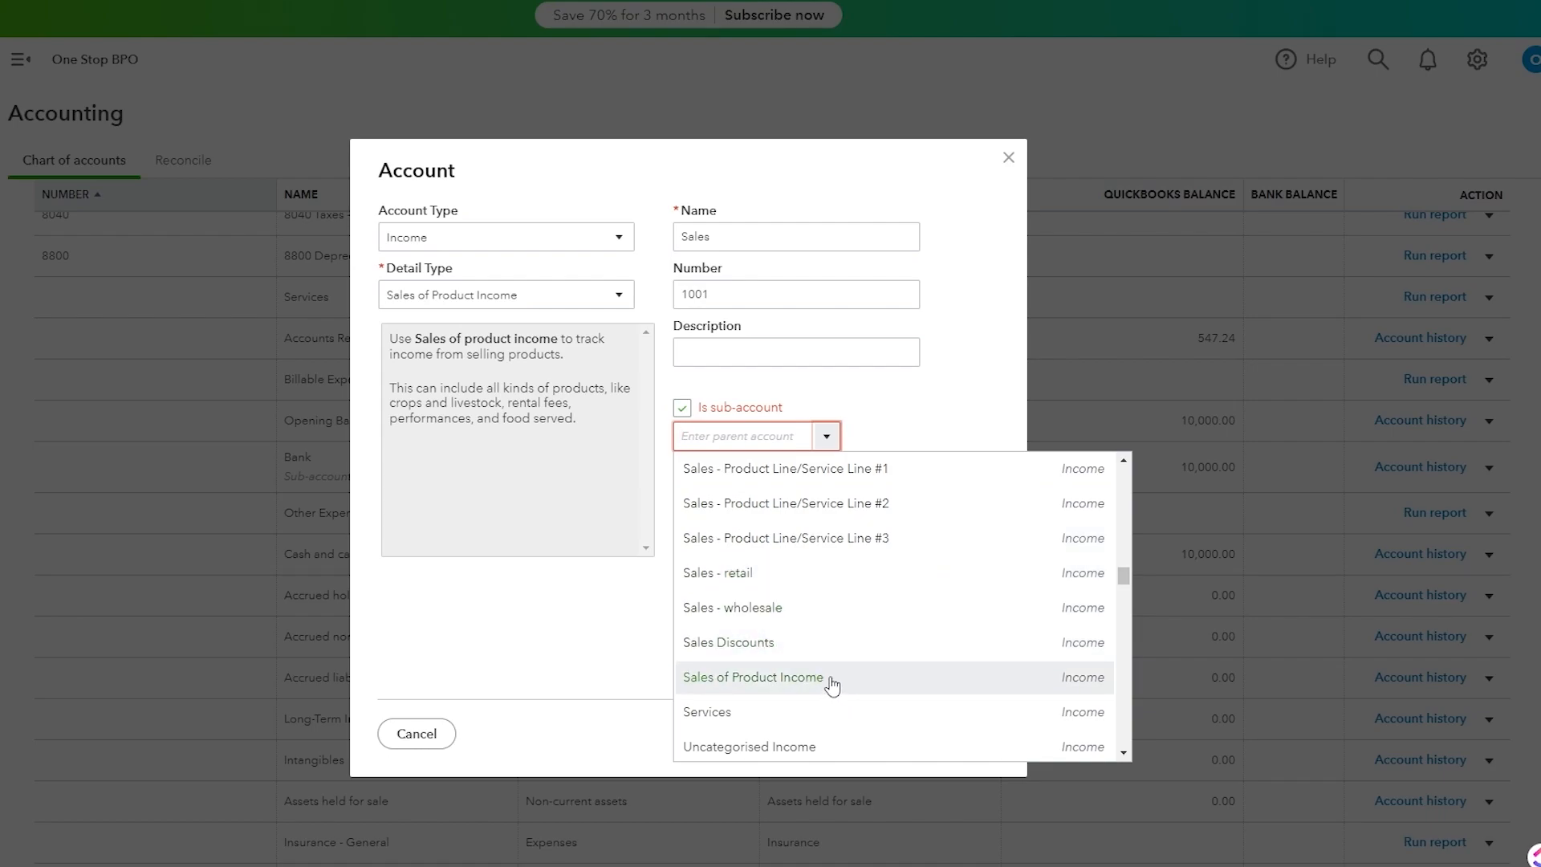
scroll(819, 726, "down", 1)
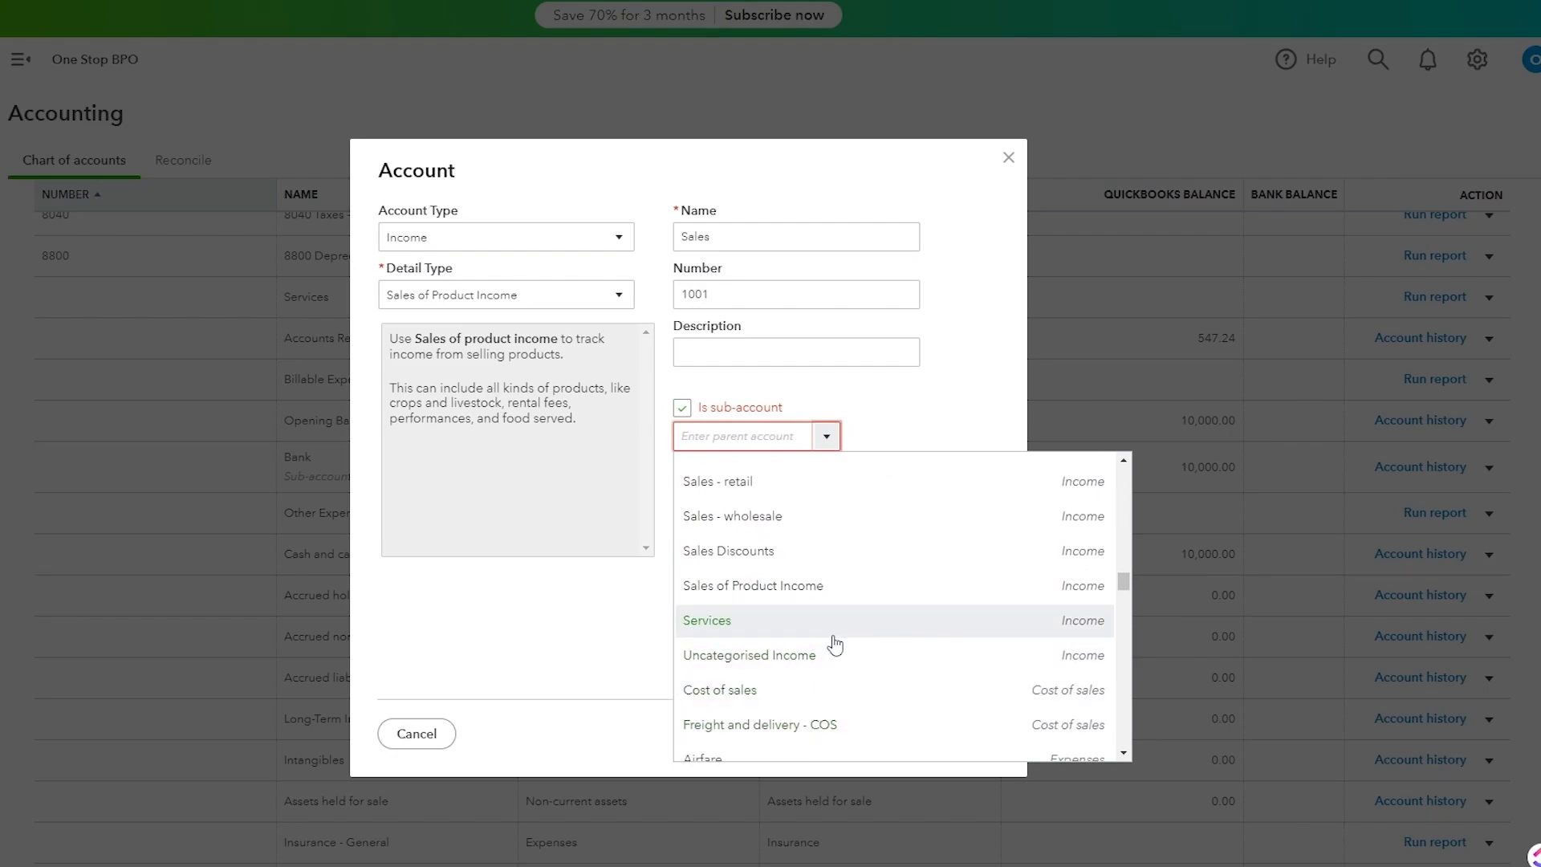
scroll(839, 642, "up", 2)
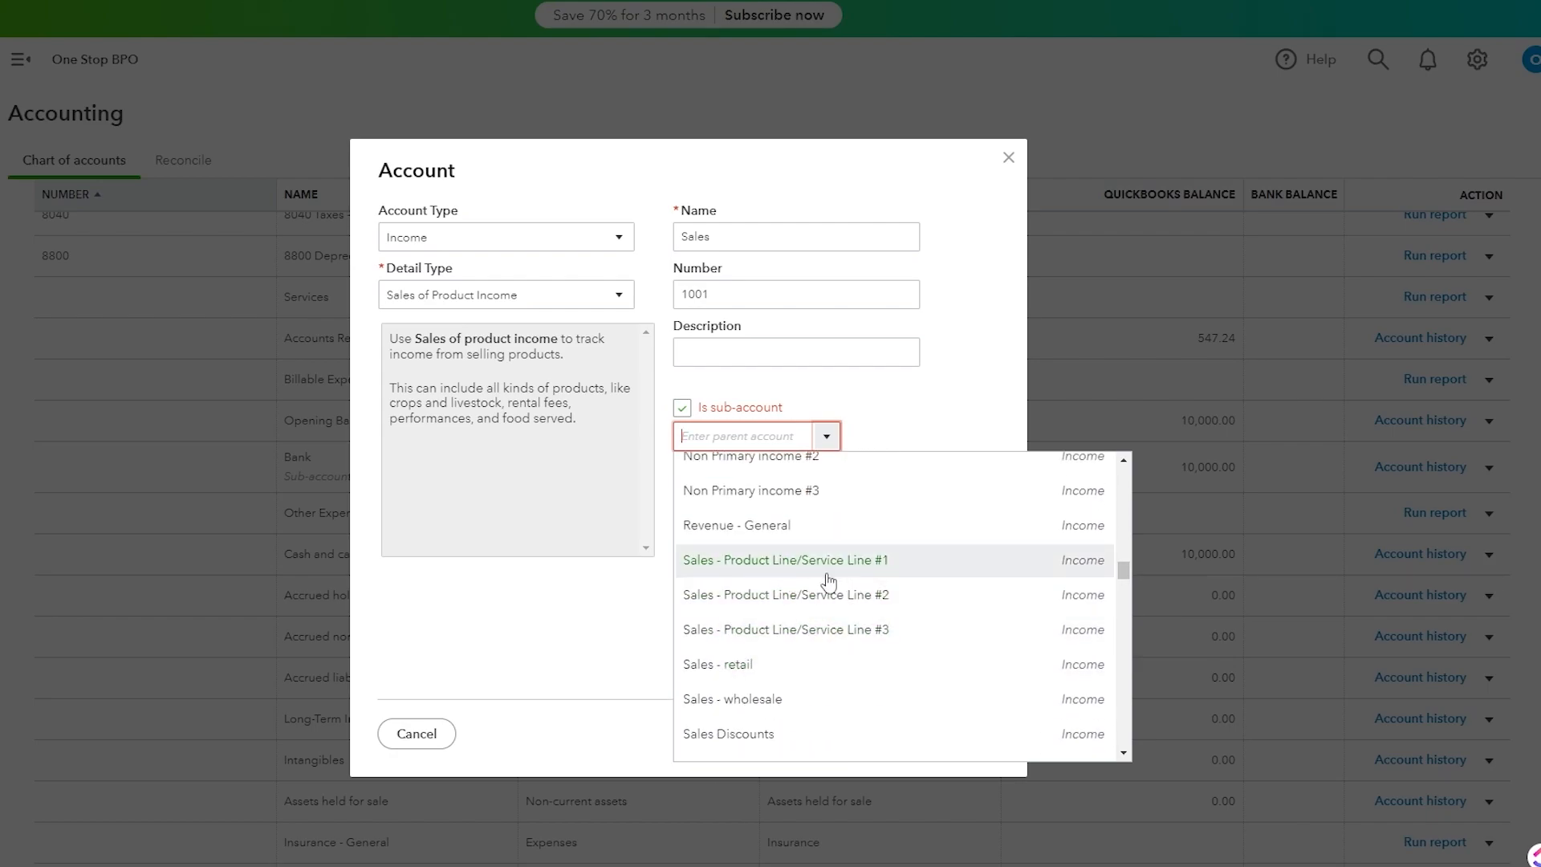
scroll(825, 541, "down", 1)
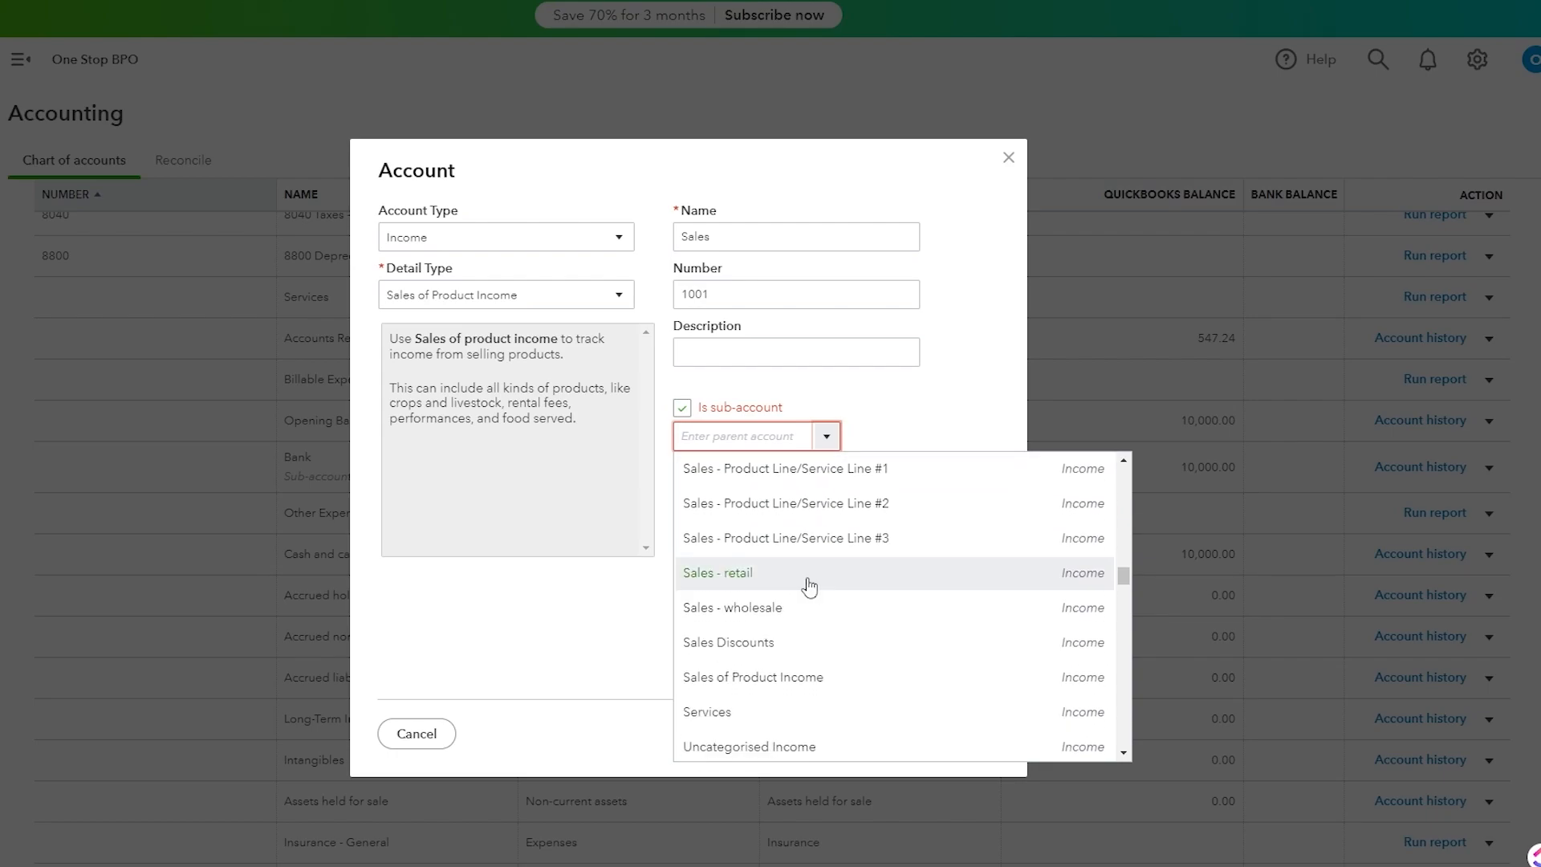
left_click(807, 573)
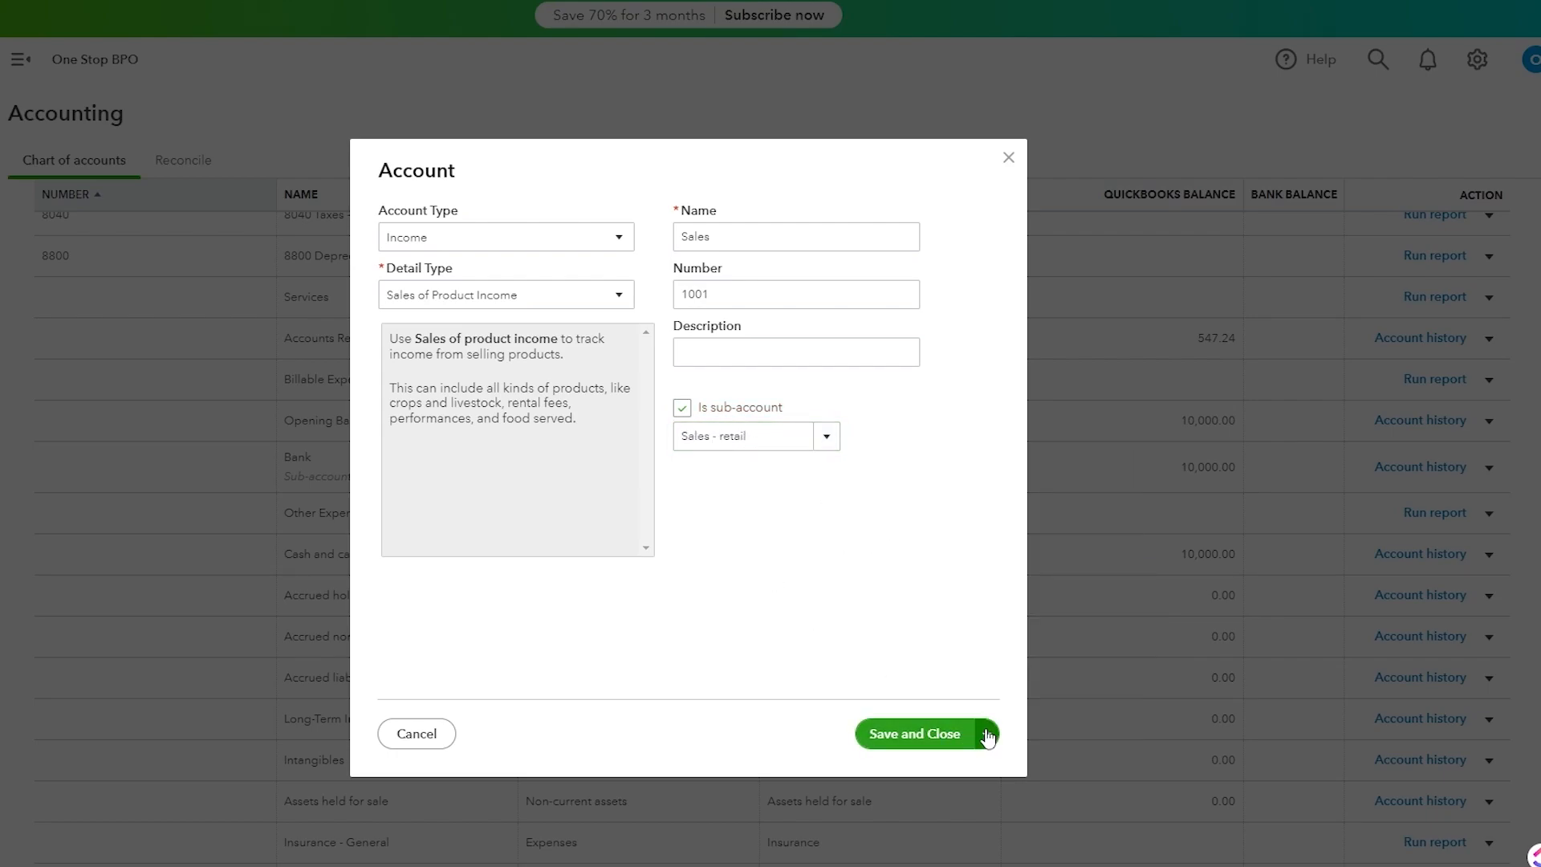
left_click(963, 733)
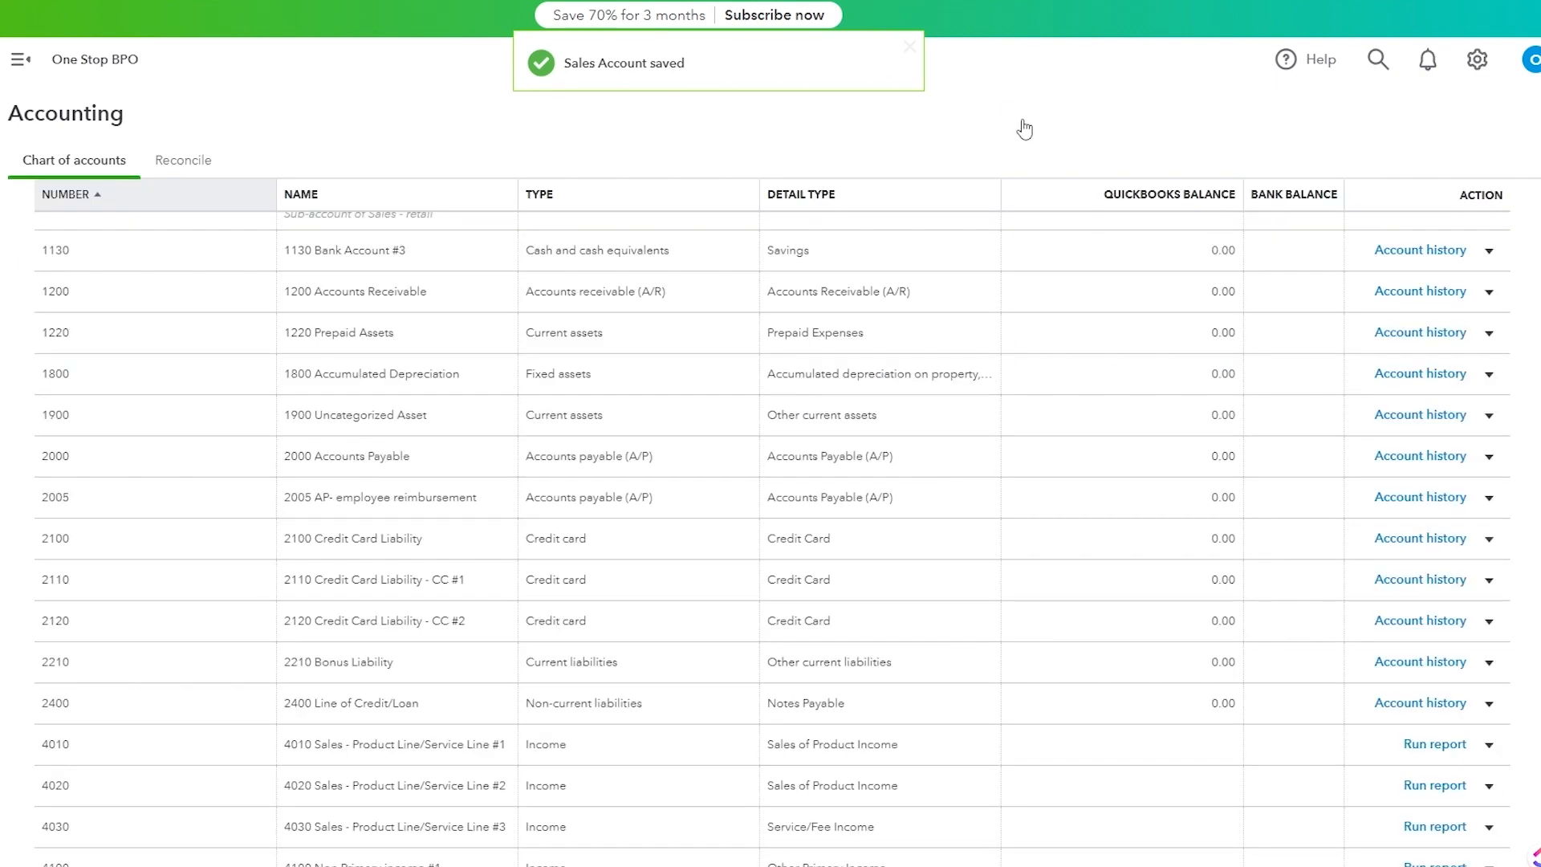
scroll(220, 553, "up", 3)
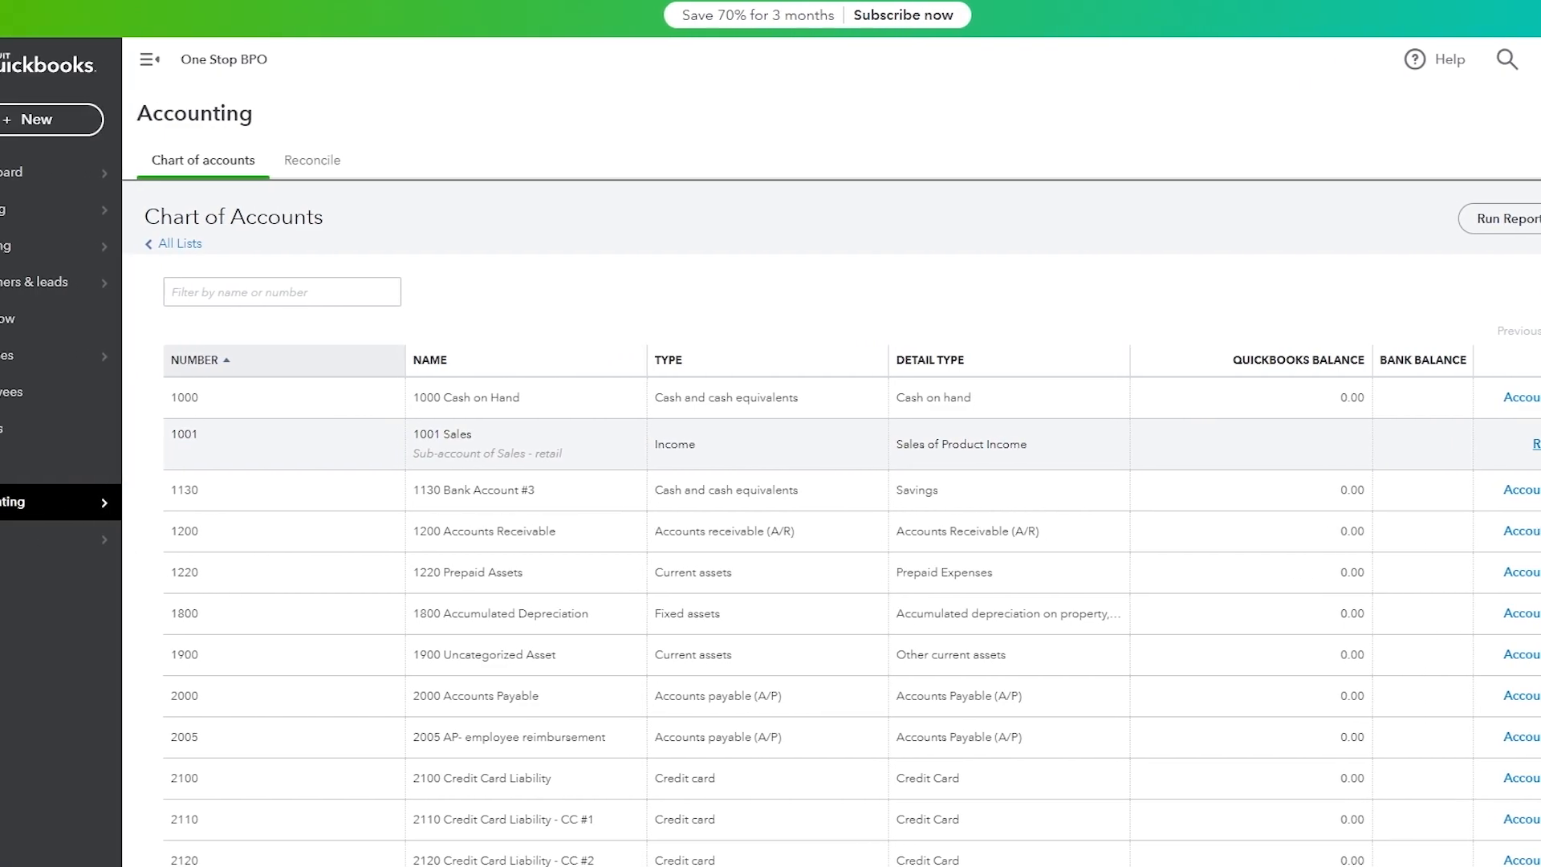
Step: Open the Accounts receivable ageing summary report and look through the customer balances
left_click(33, 428)
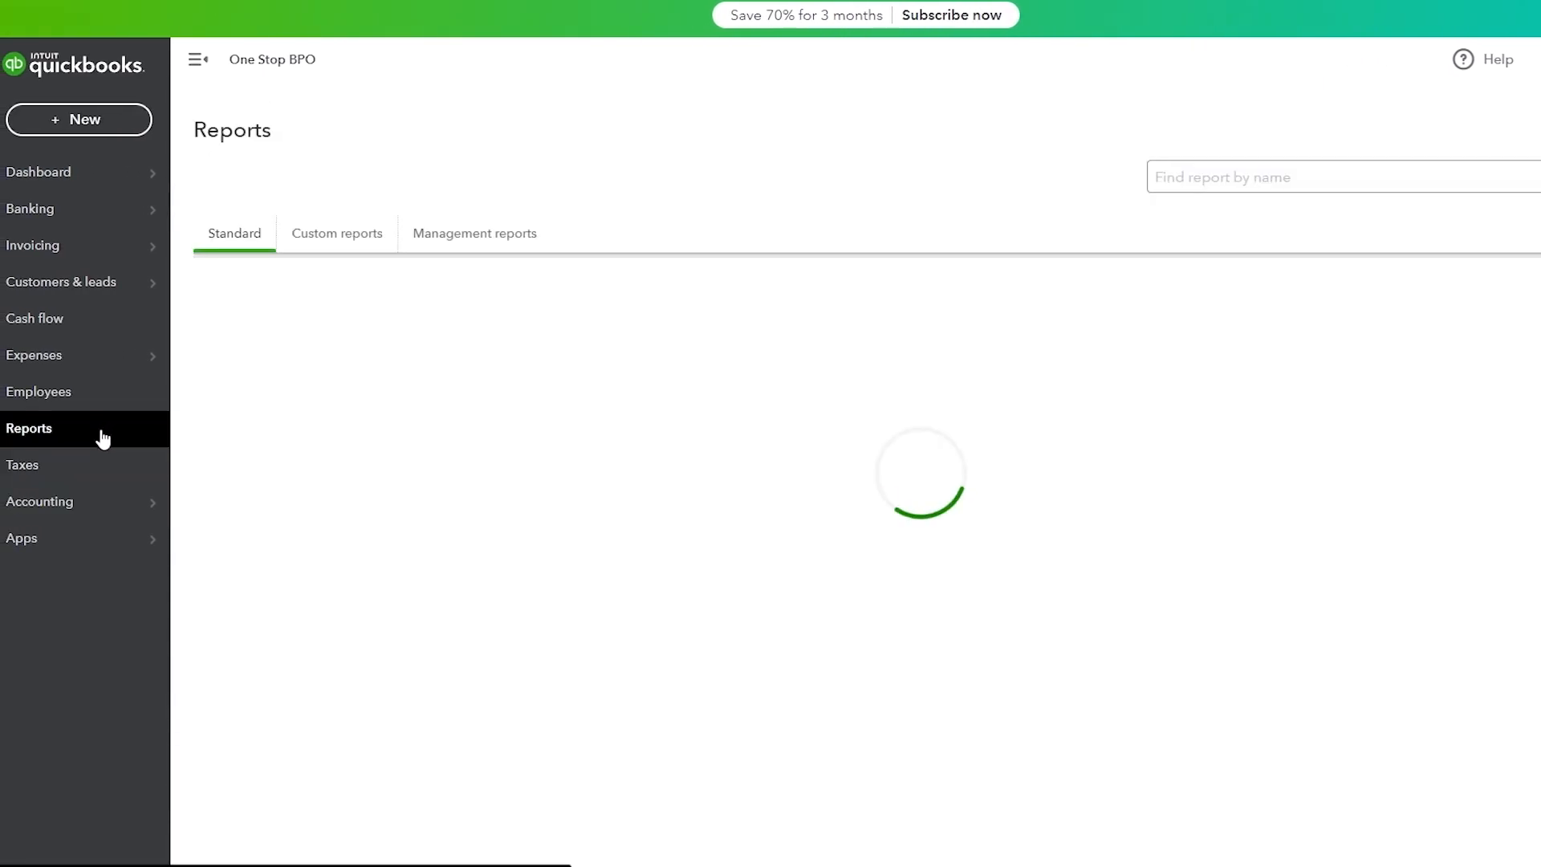
scroll(446, 438, "down", 1)
scroll(337, 458, "down", 1)
scroll(368, 574, "up", 2)
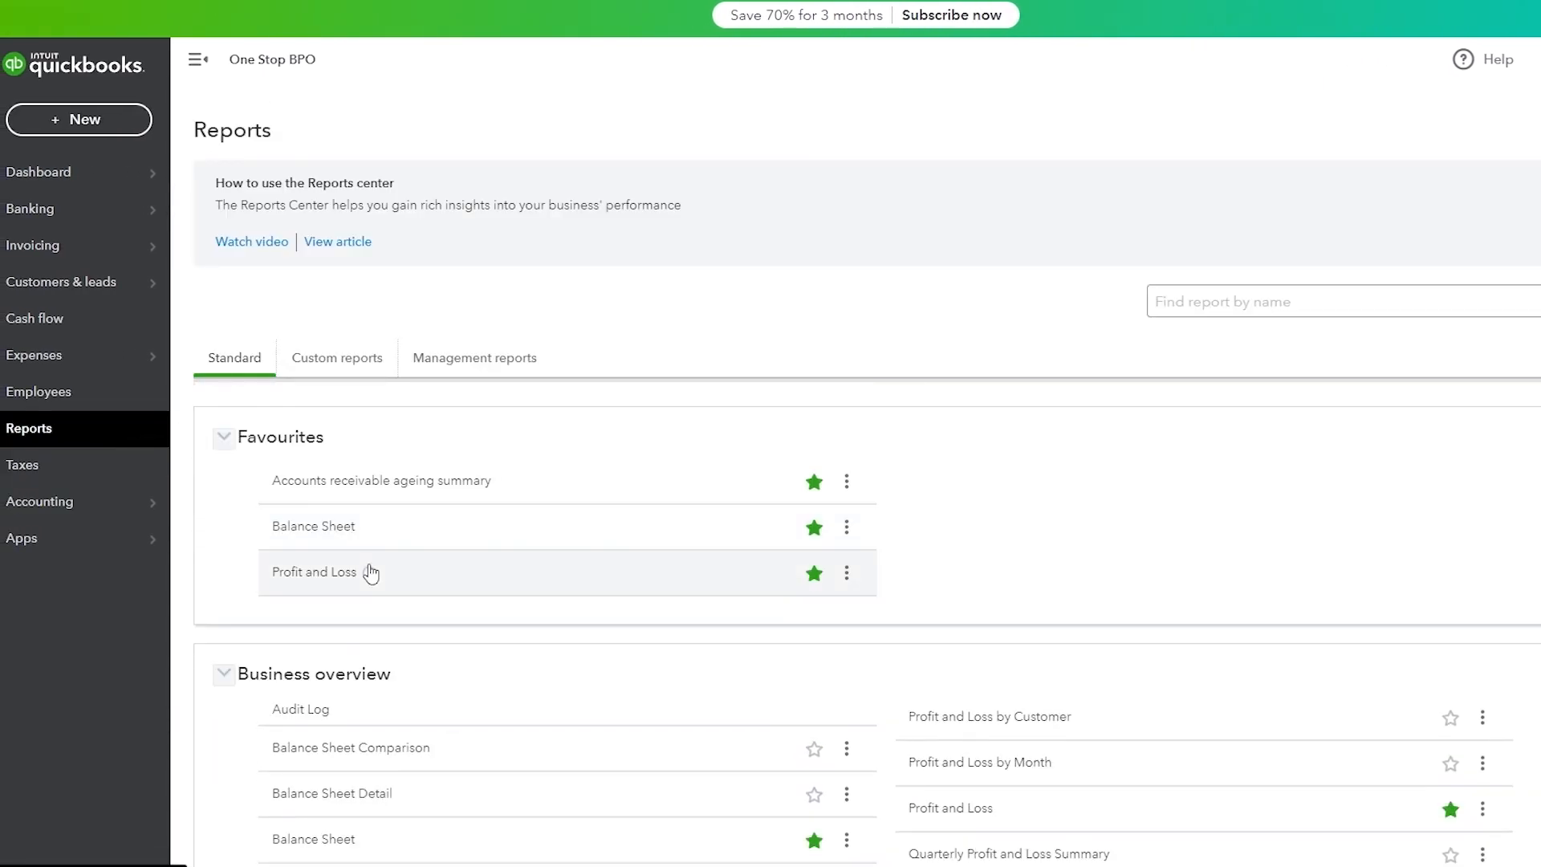
left_click(326, 484)
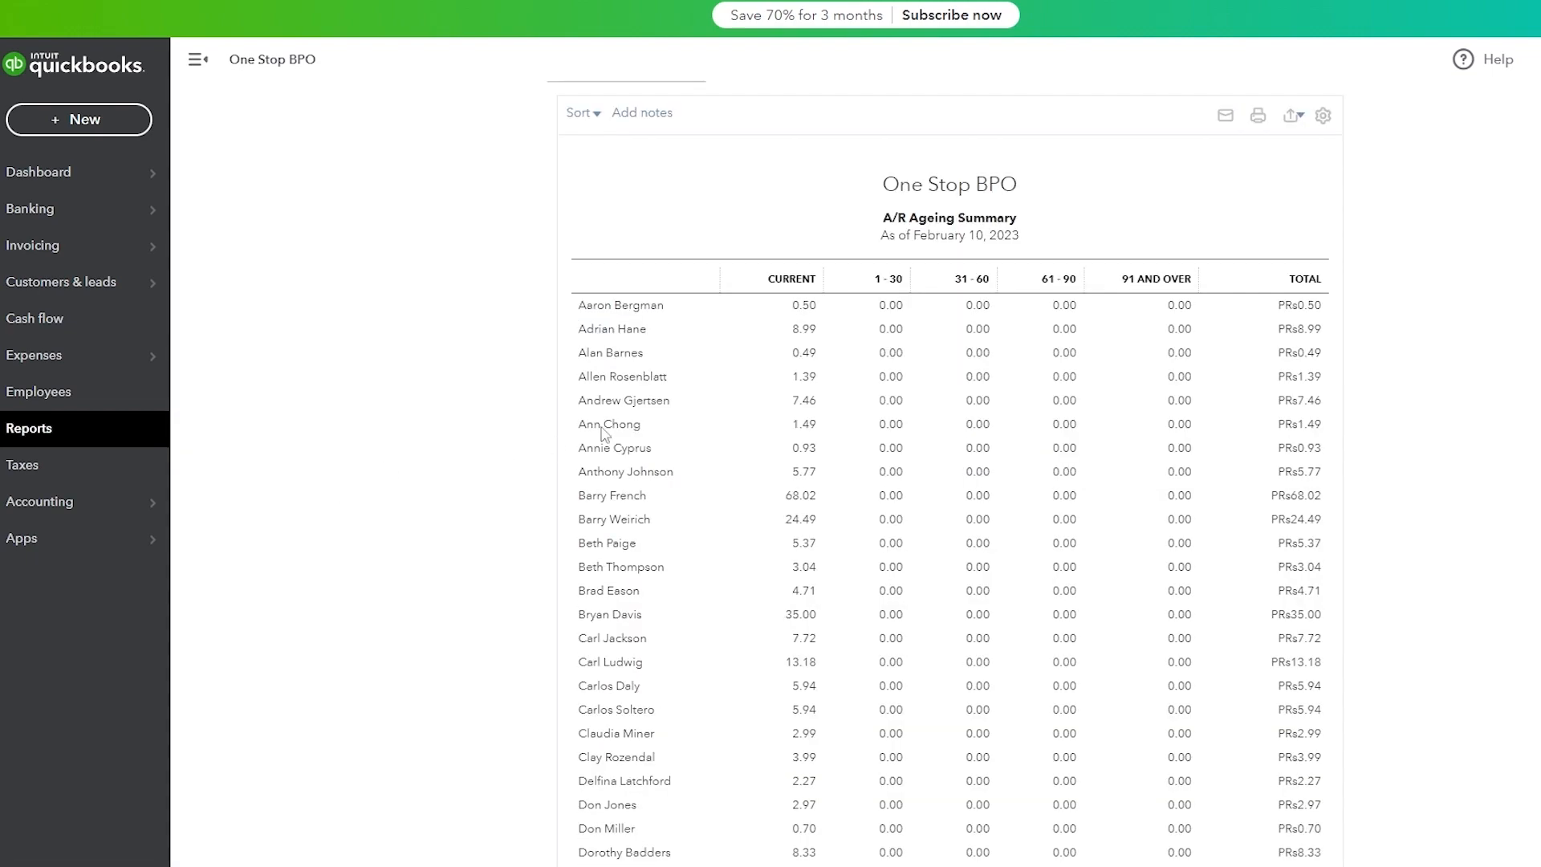
scroll(678, 502, "down", 5)
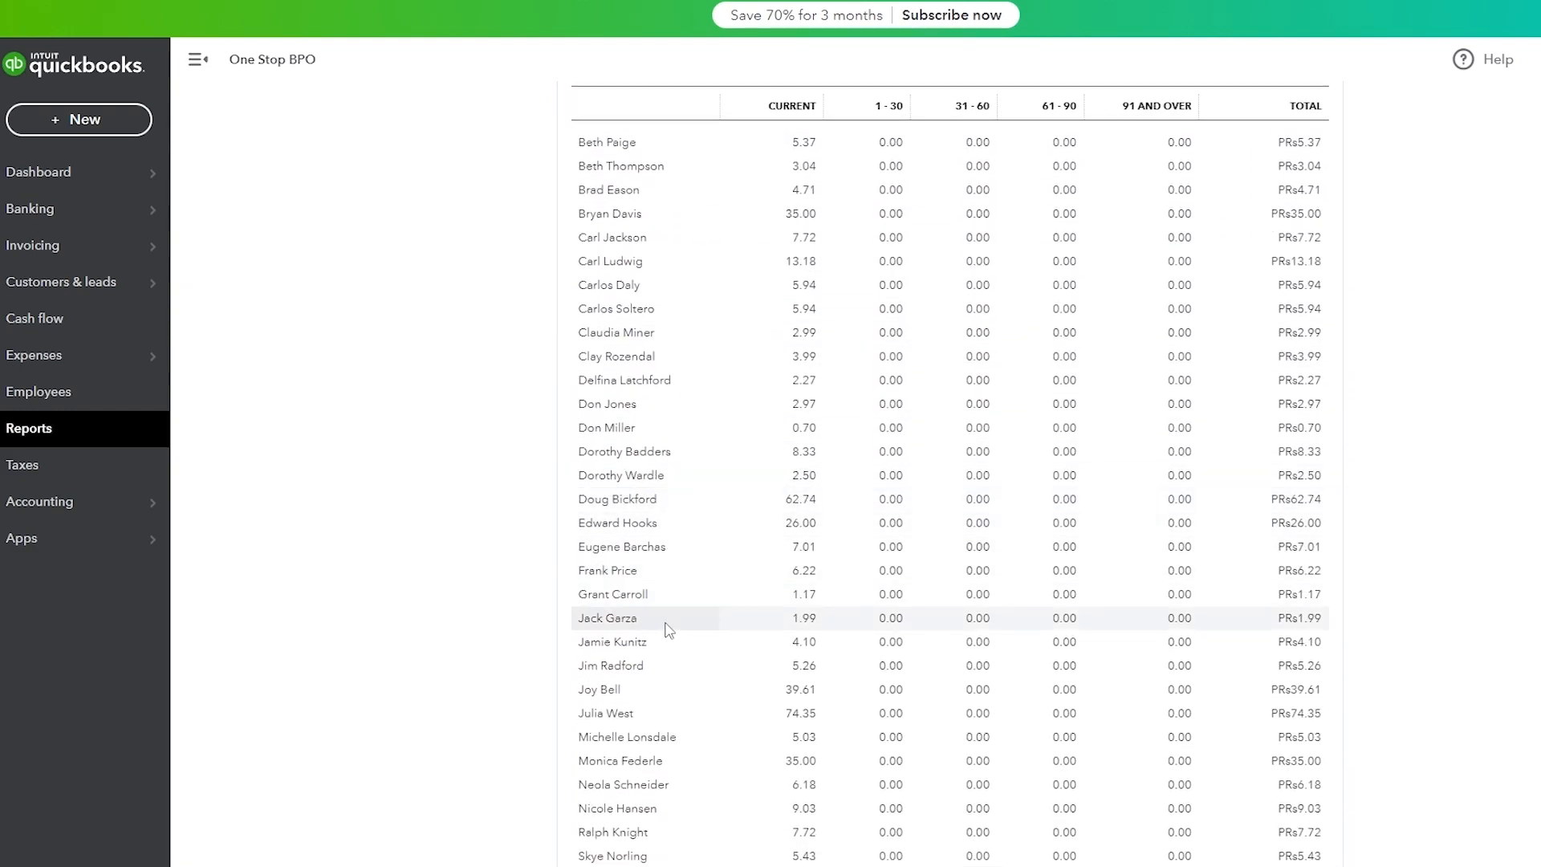
scroll(667, 626, "up", 6)
Step: Open the Profit and Loss report and examine the 1001 Sales line and its amount under Sales - retail
left_click(72, 430)
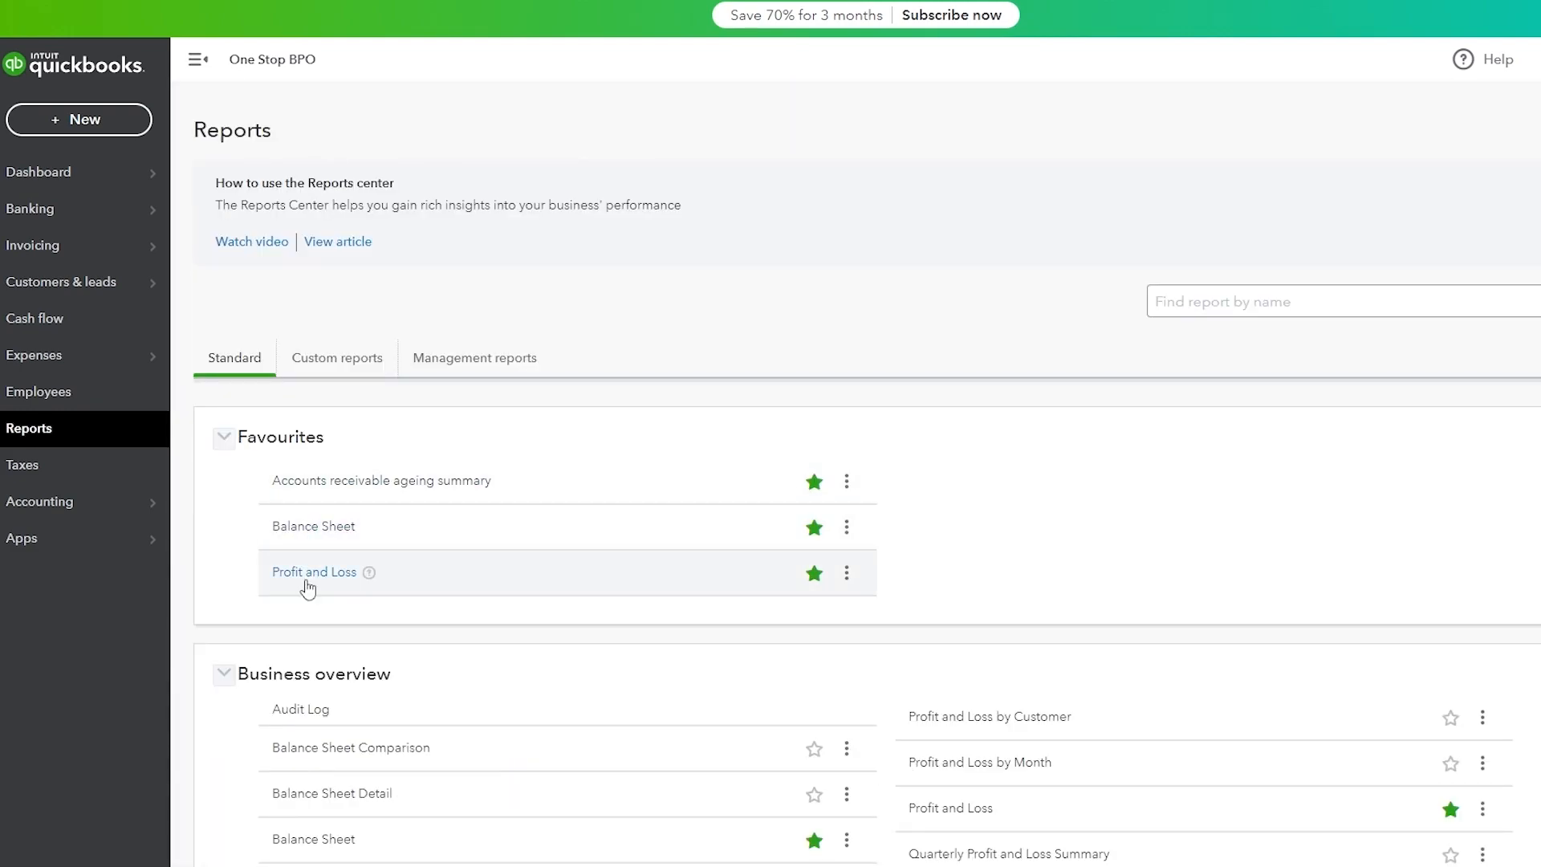
left_click(307, 583)
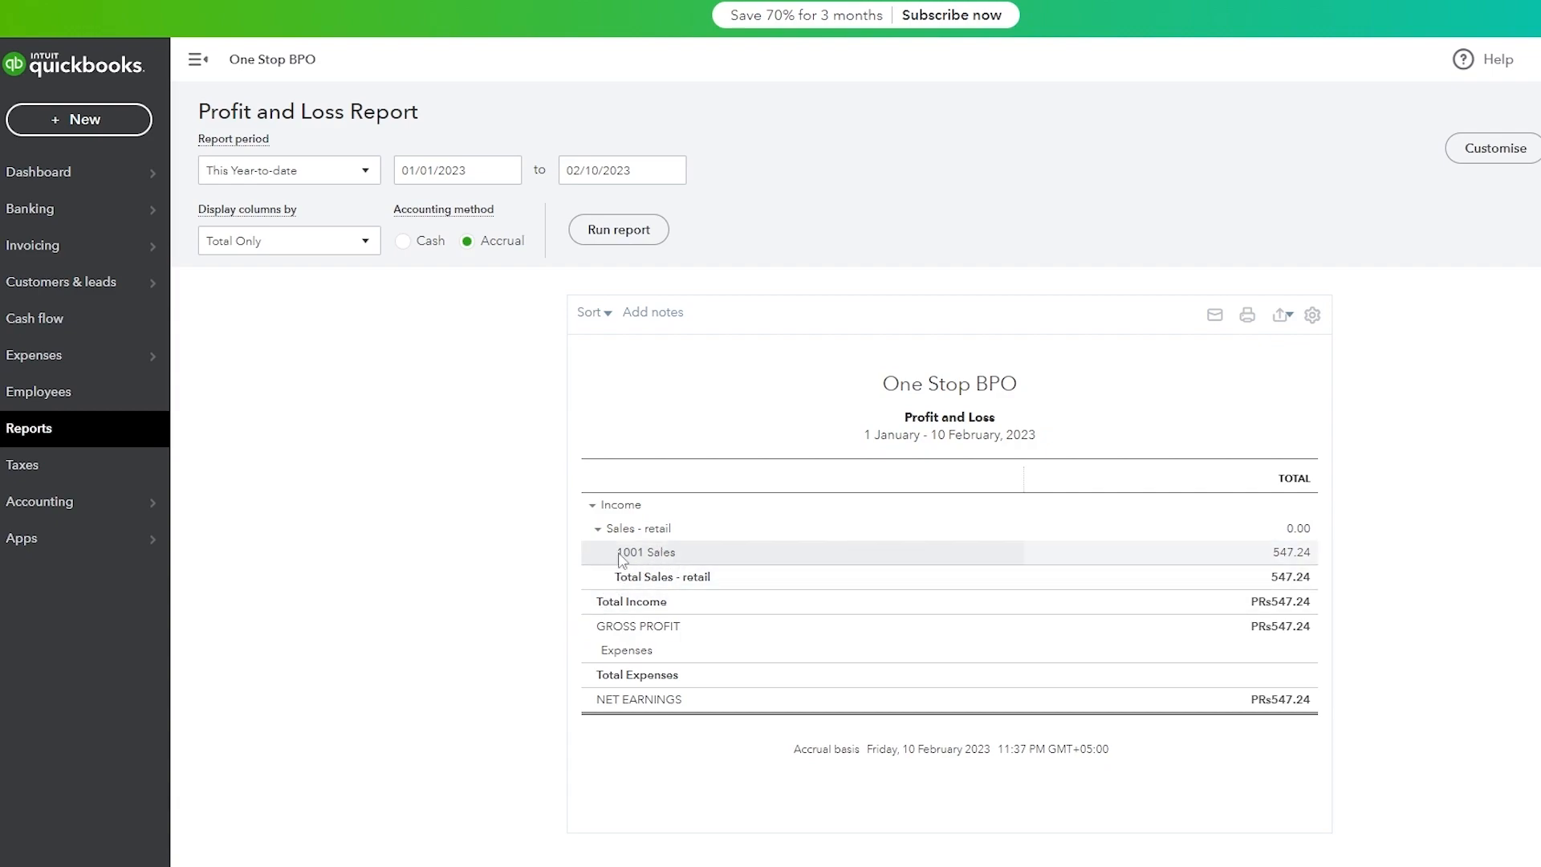
left_click_drag(618, 551, 650, 553)
left_click(661, 553)
left_click_drag(1275, 552, 1285, 554)
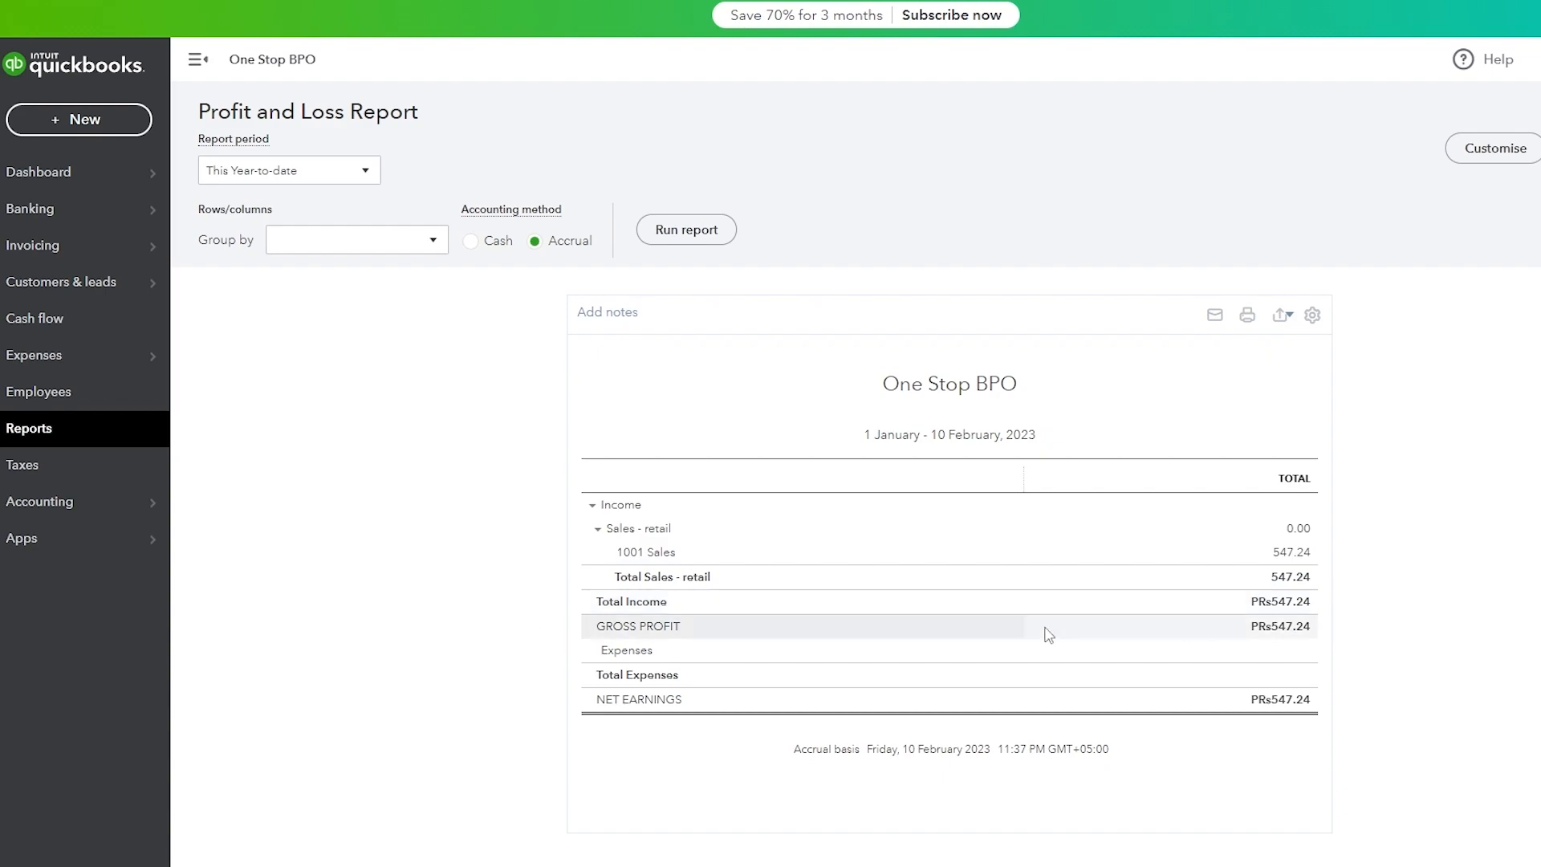
scroll(778, 618, "down", 4)
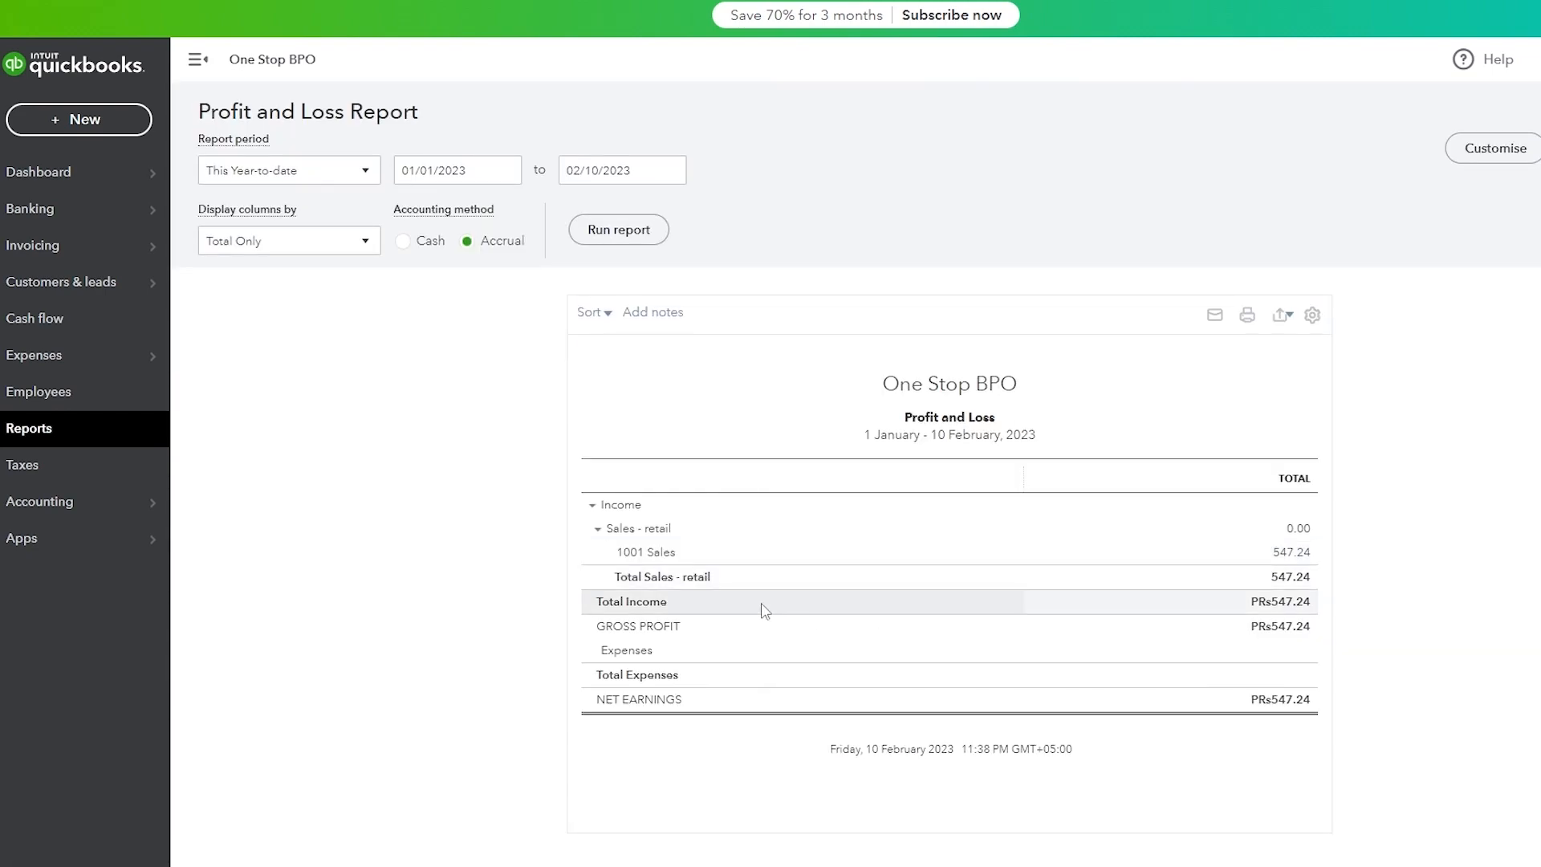
Step: Return to the chart of accounts and look through the numbered and unnumbered accounts in the list
key("alt+Left")
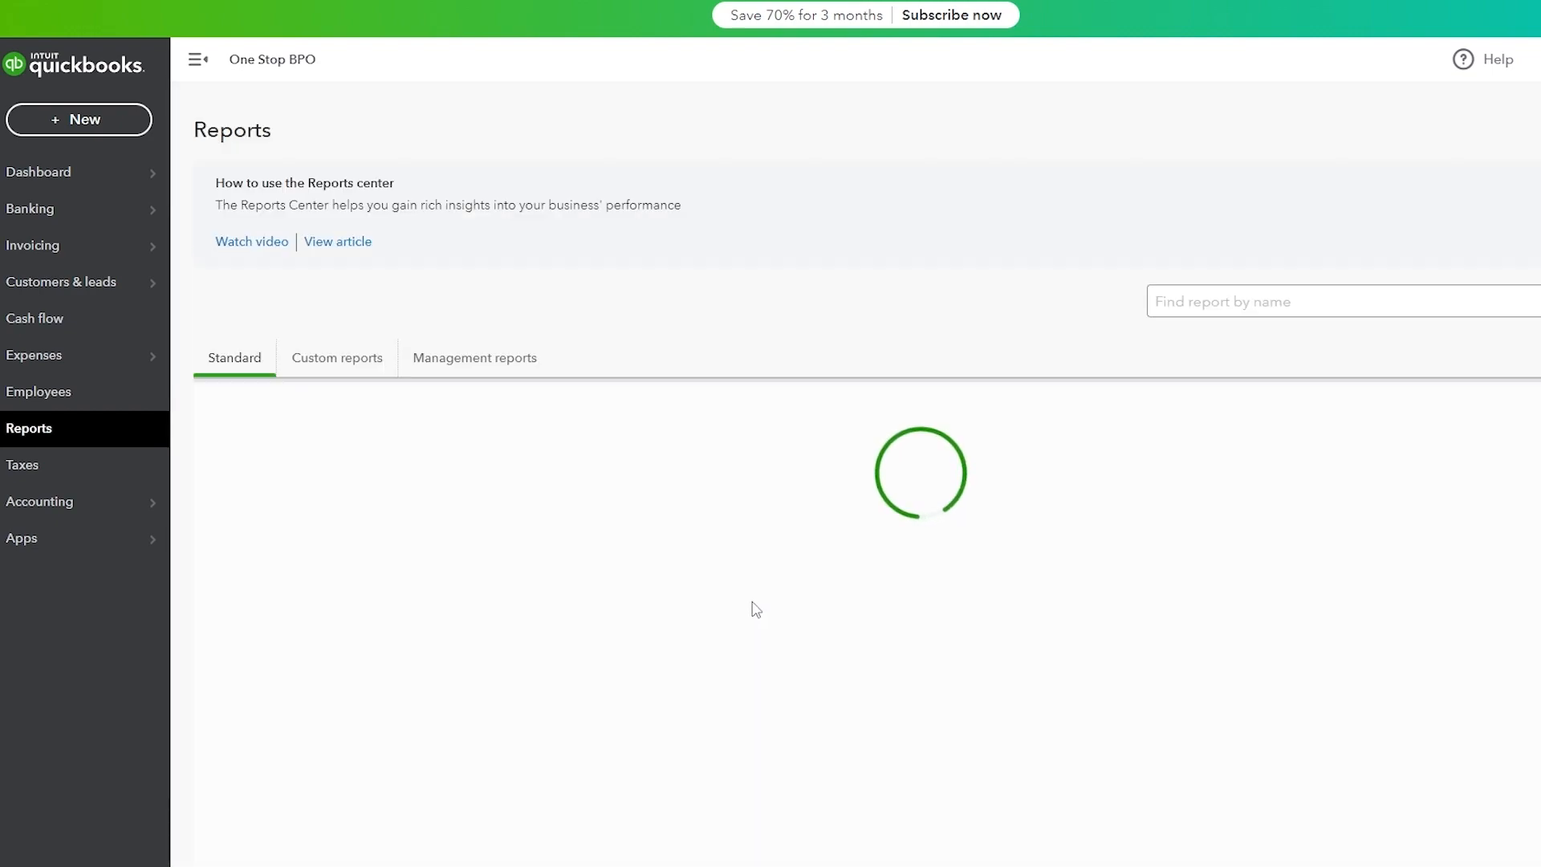
left_click(132, 503)
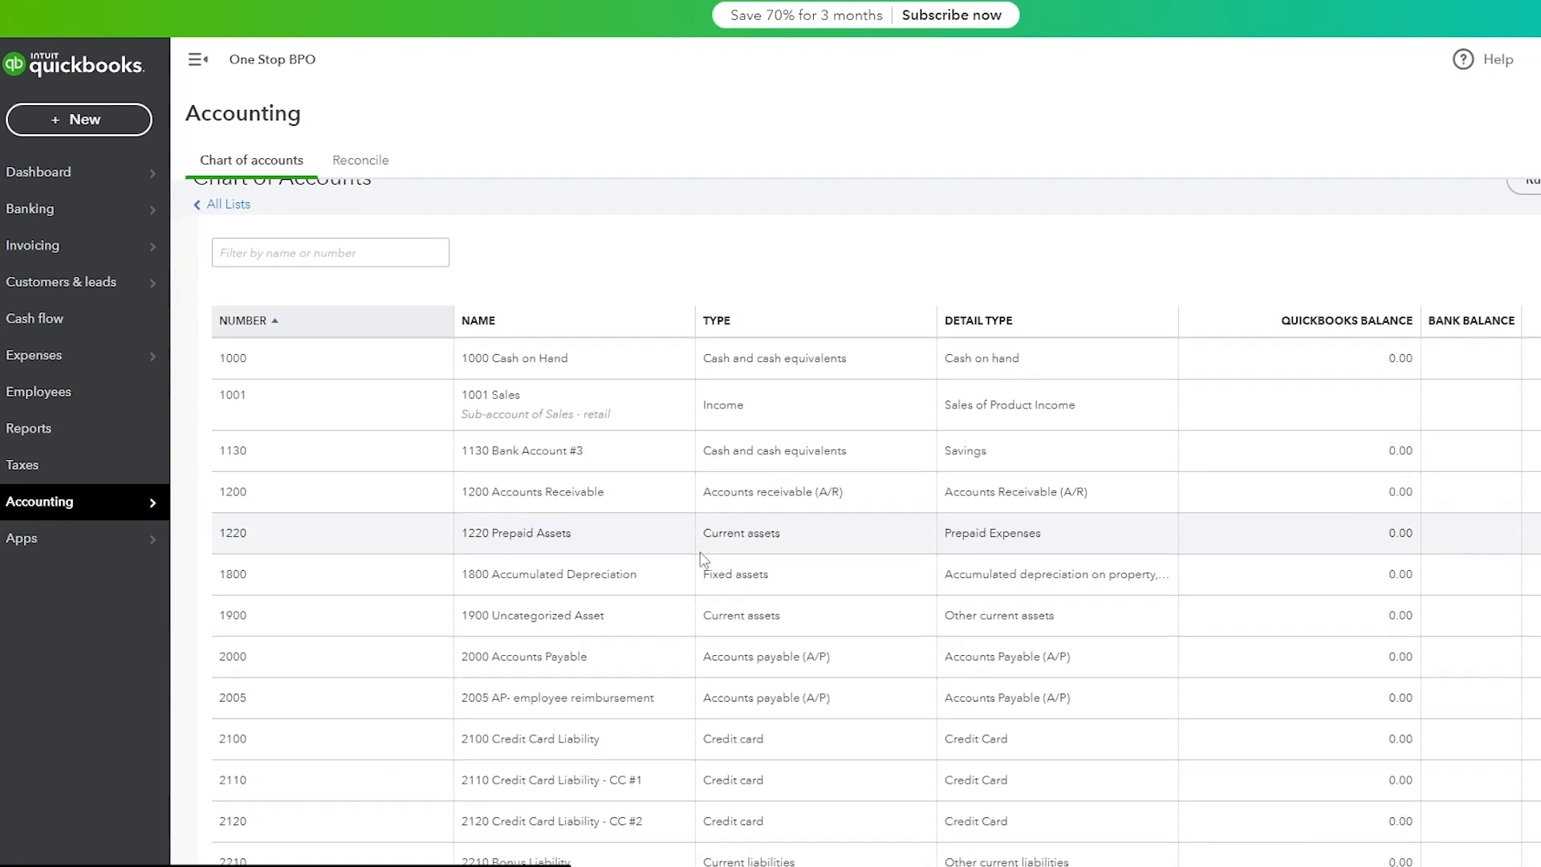
scroll(860, 443, "down", 20)
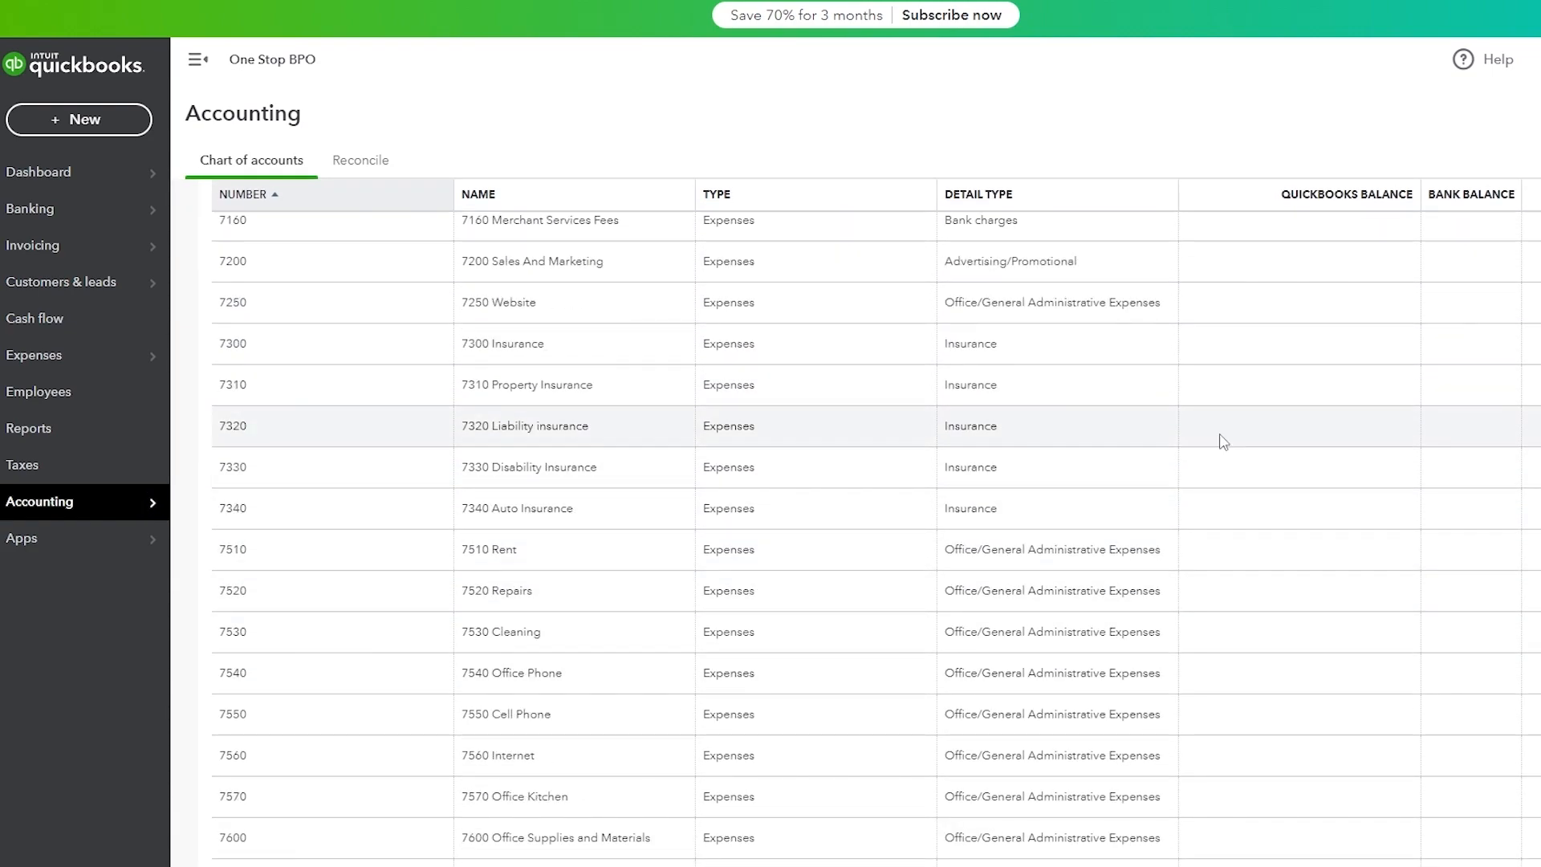
scroll(1204, 450, "down", 15)
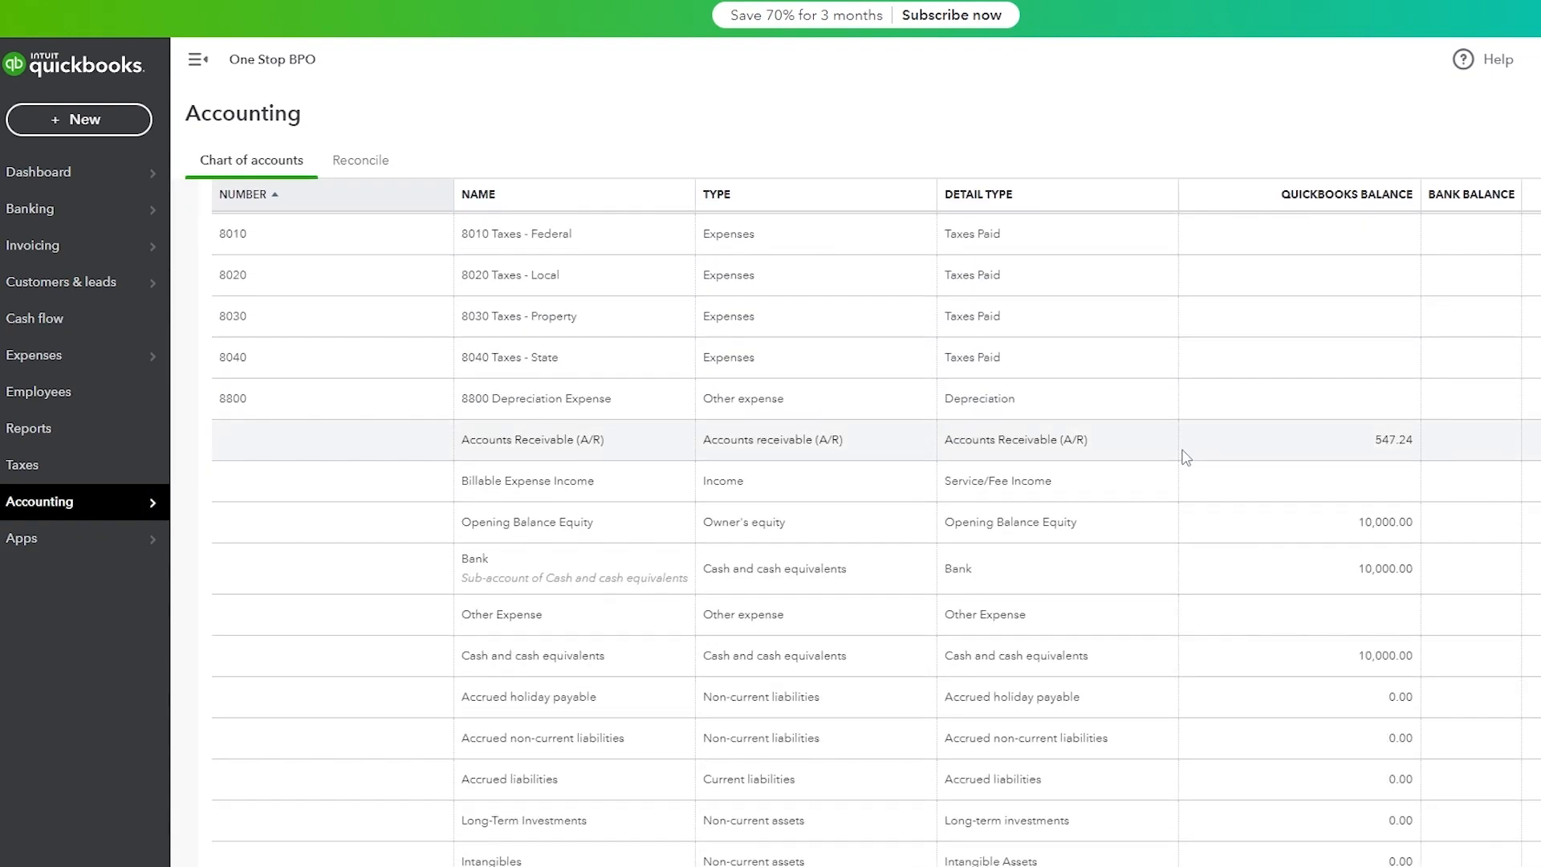
scroll(1123, 449, "up", 20)
scroll(1083, 602, "down", 10)
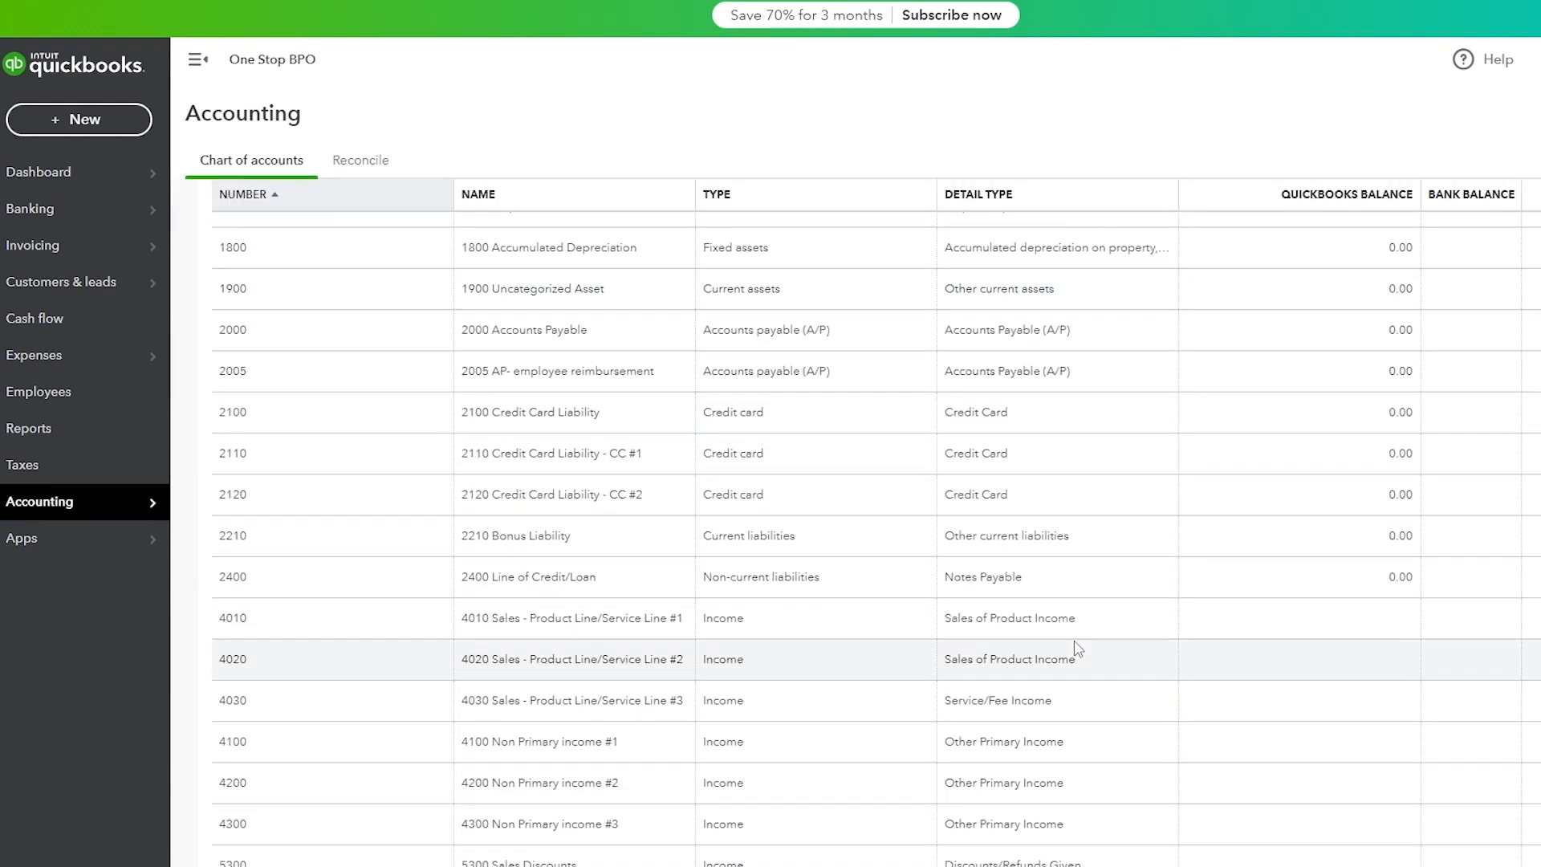
scroll(1116, 642, "up", 8)
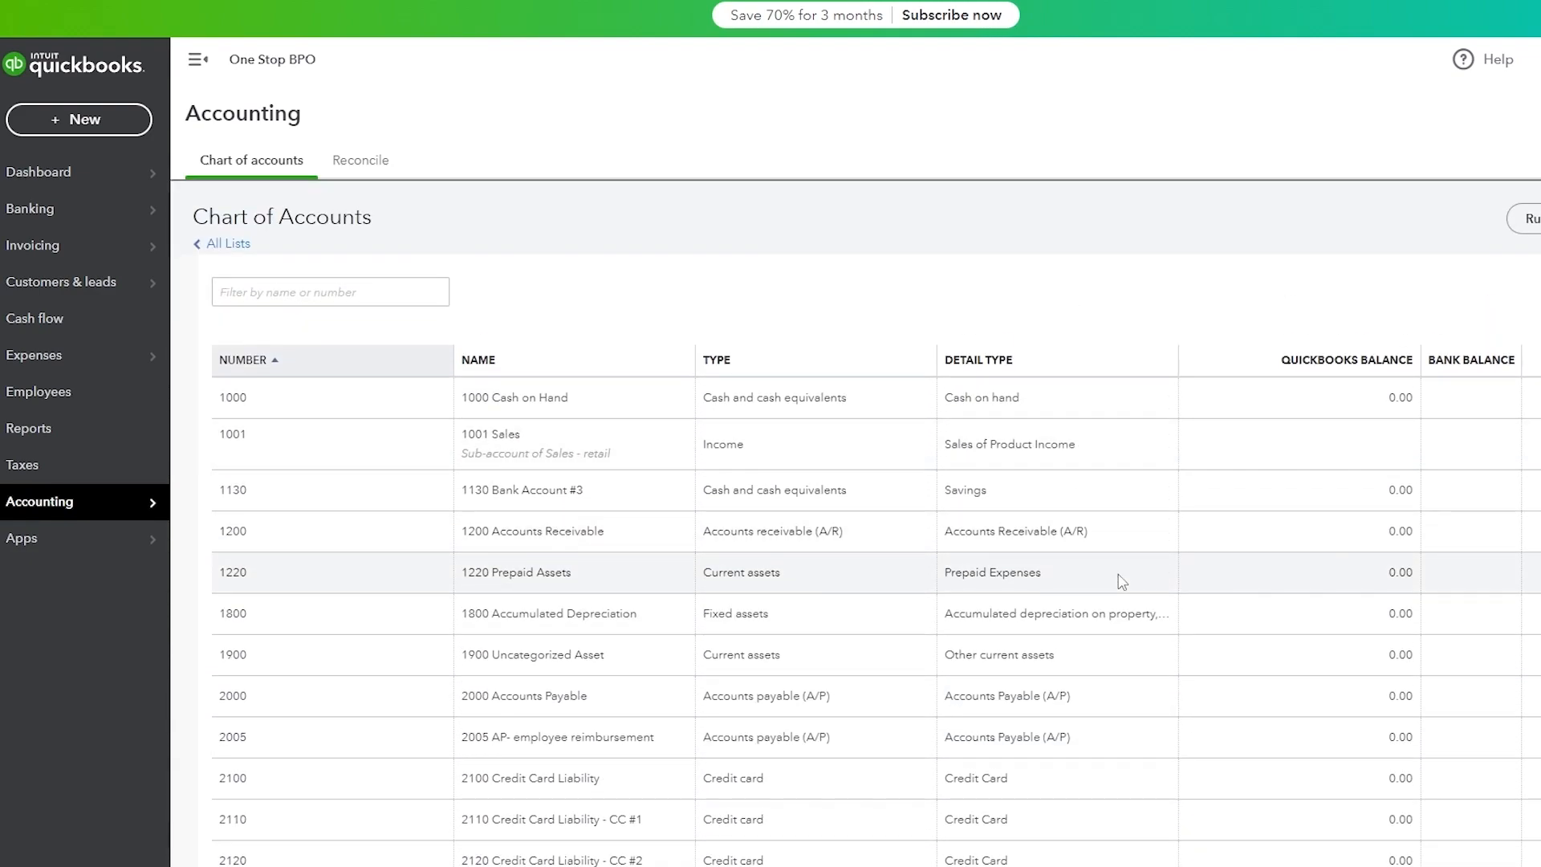
scroll(1116, 581, "down", 2)
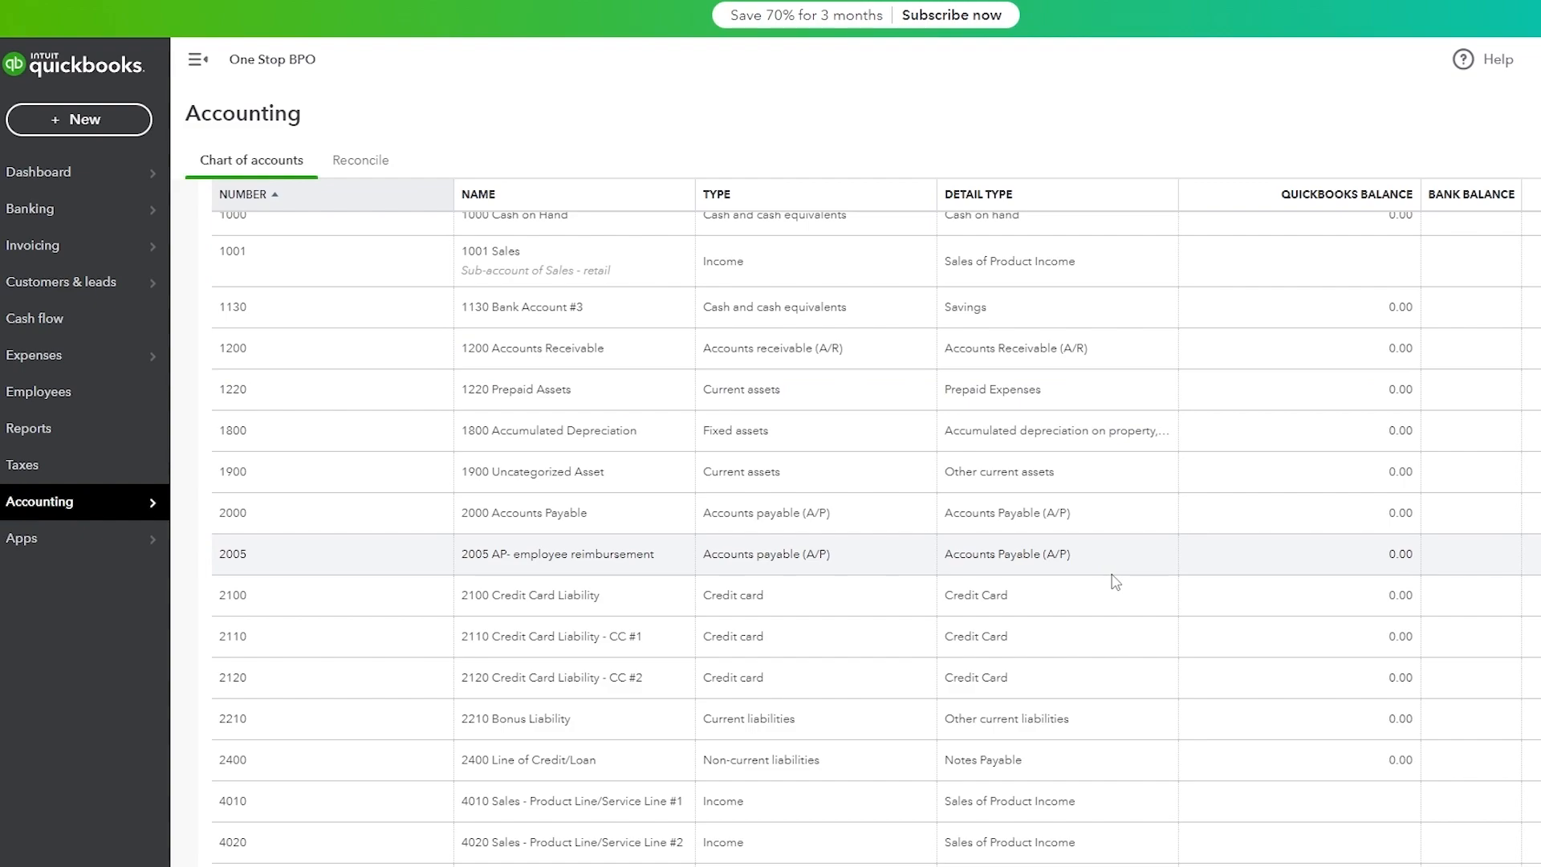
Step: Switch the chart of accounts to batch editing and look through the editable account numbers and names
scroll(953, 464, "up", 2)
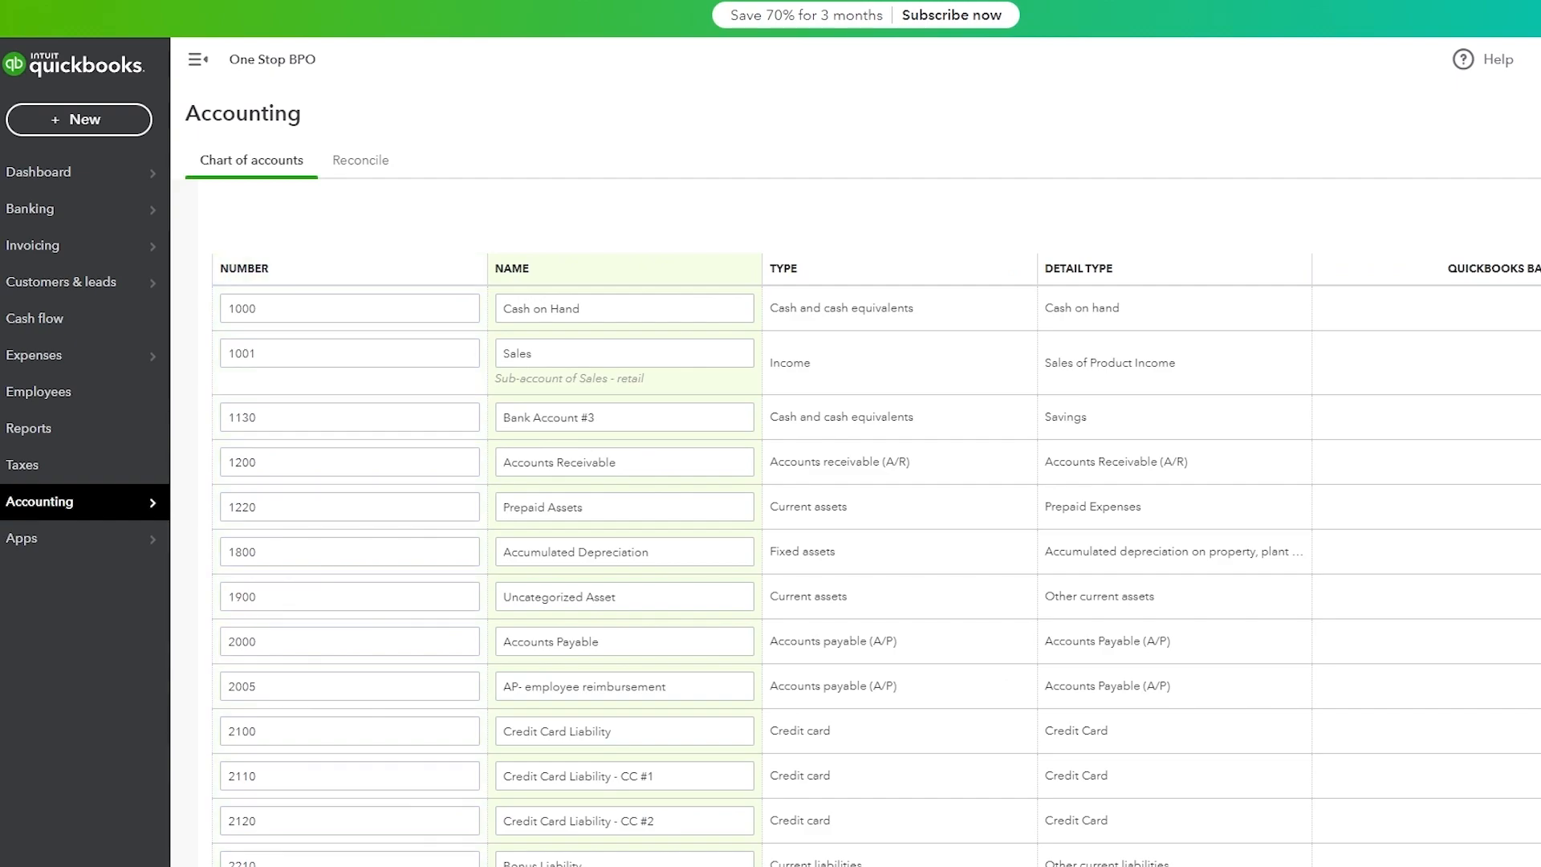
scroll(309, 417, "down", 4)
scroll(329, 446, "up", 5)
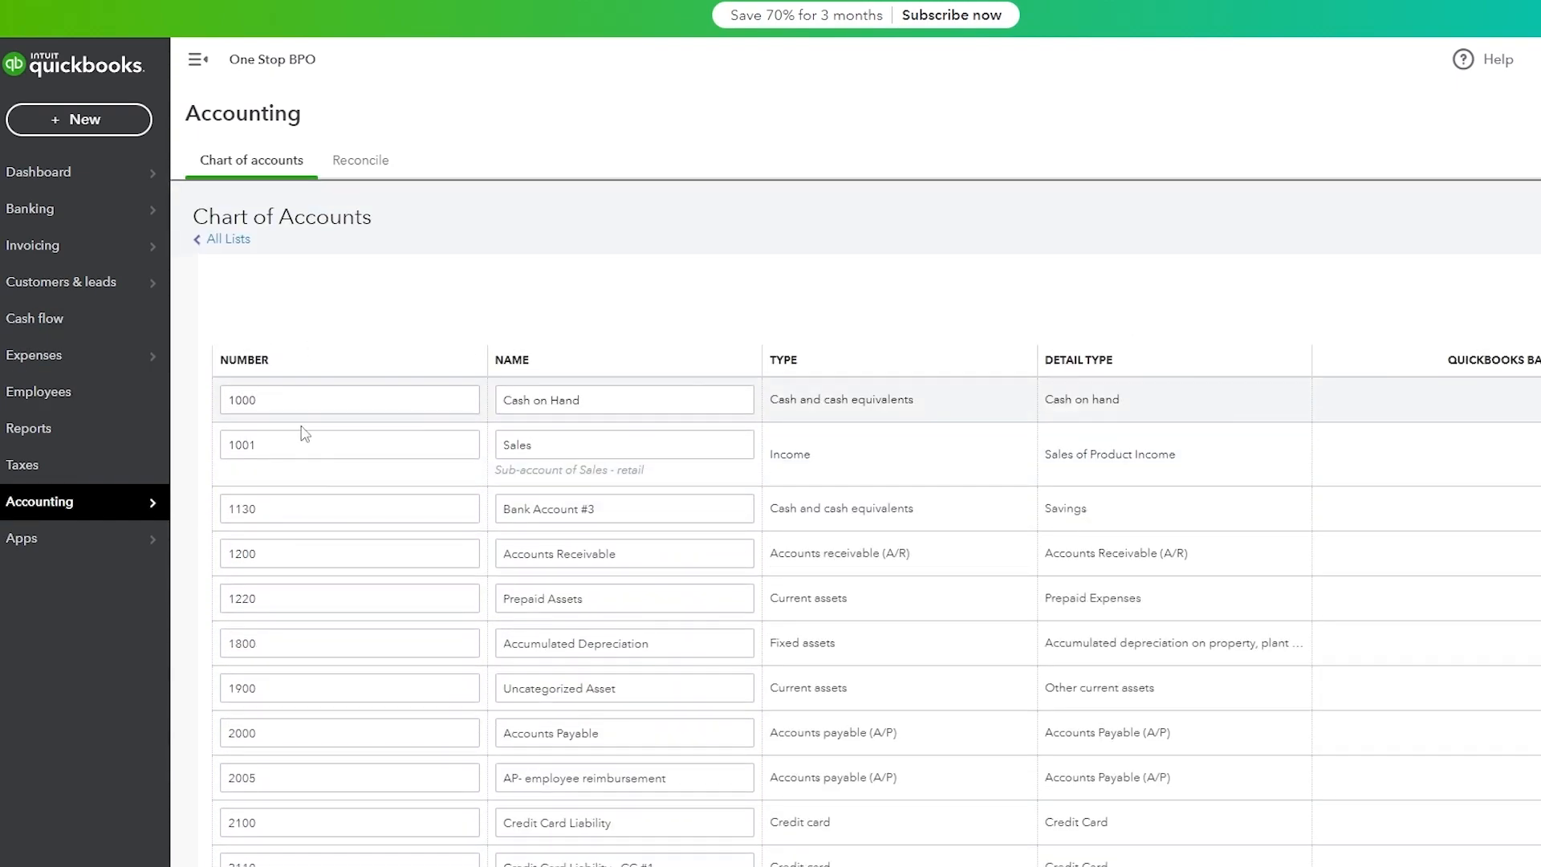
scroll(316, 396, "down", 12)
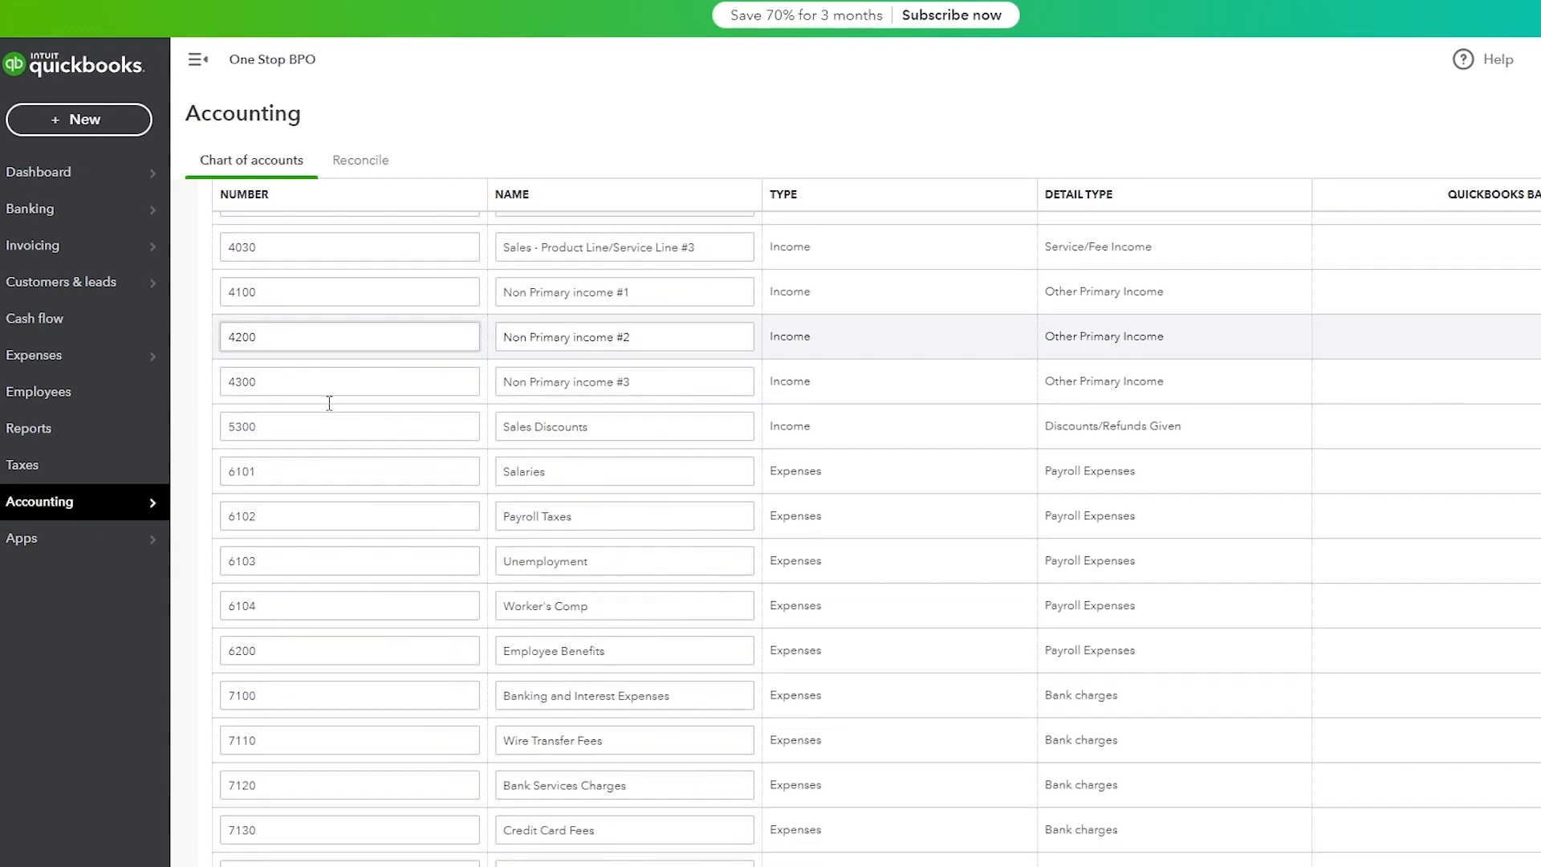
scroll(329, 403, "down", 15)
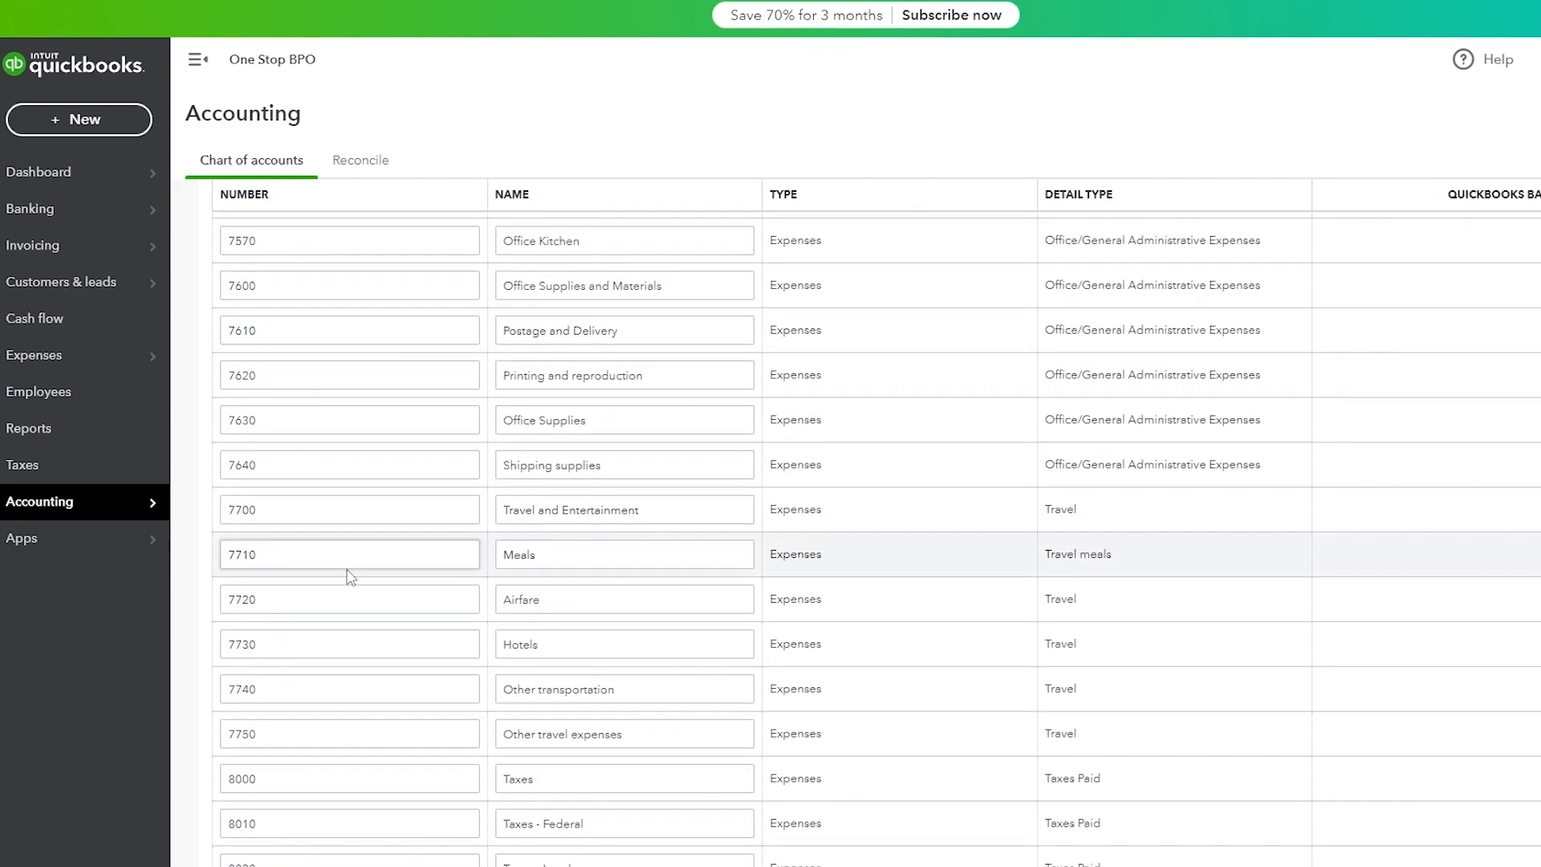
scroll(592, 554, "up", 20)
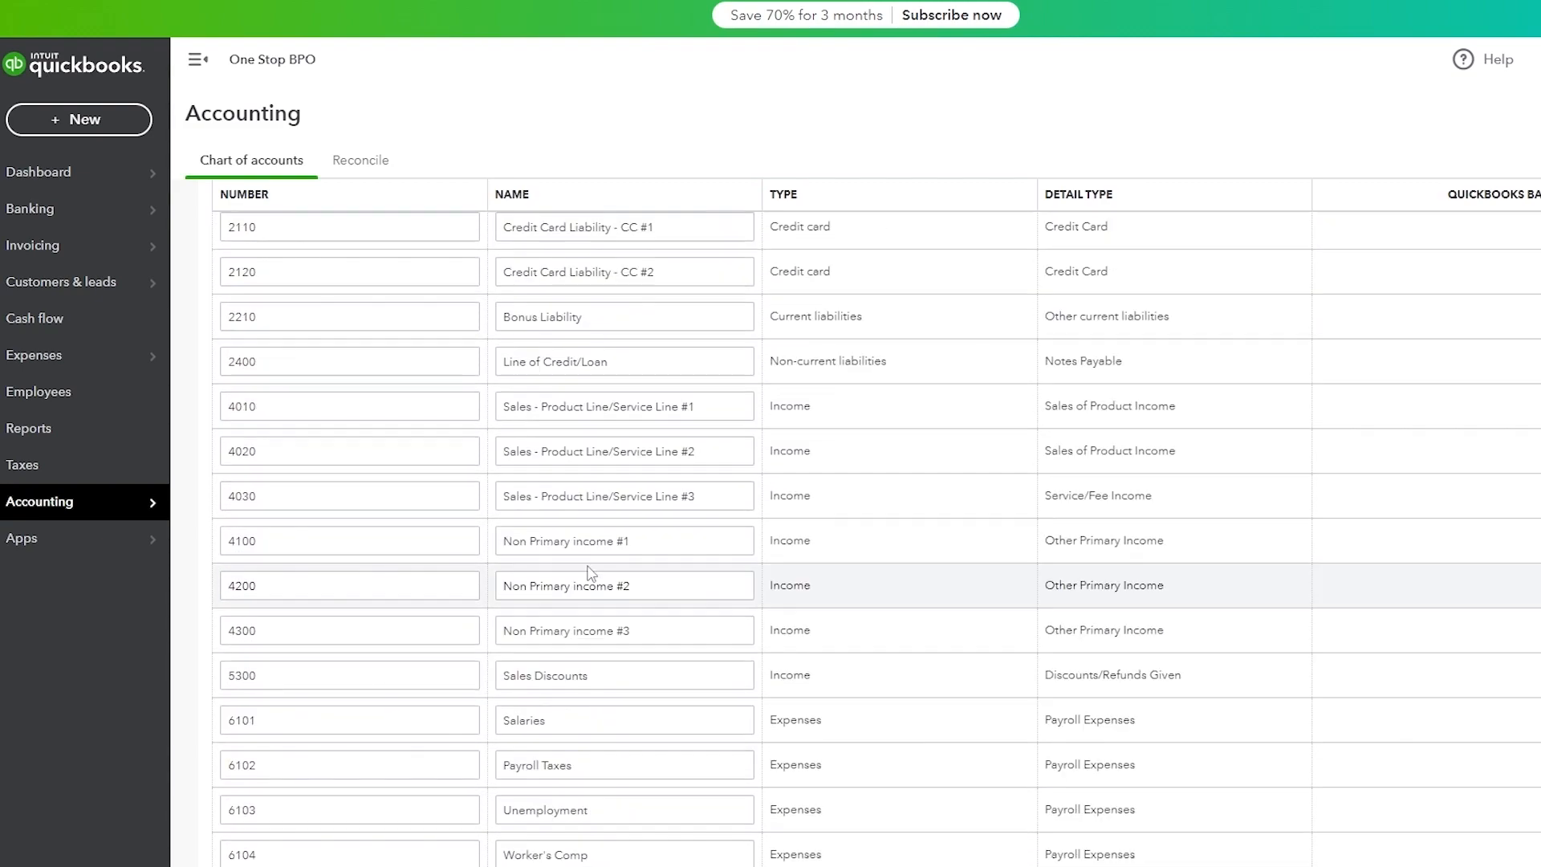